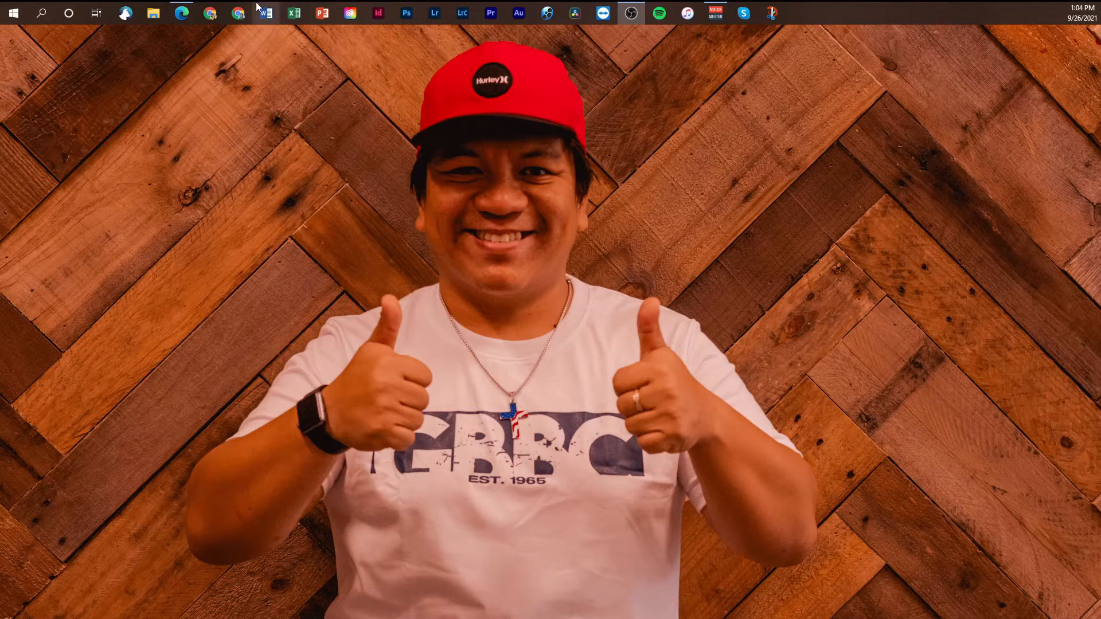
- Open Google Sheets in Chrome and create a blank spreadsheet
{"action": "left_click", "coordinate": [239, 11]}
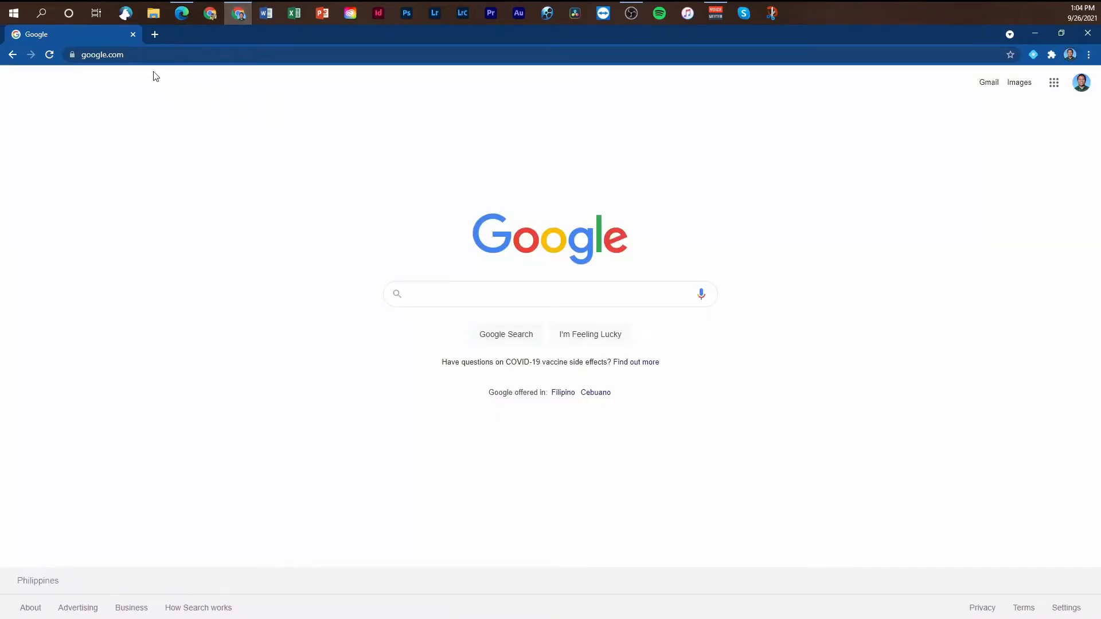
{"action": "left_click", "coordinate": [140, 55]}
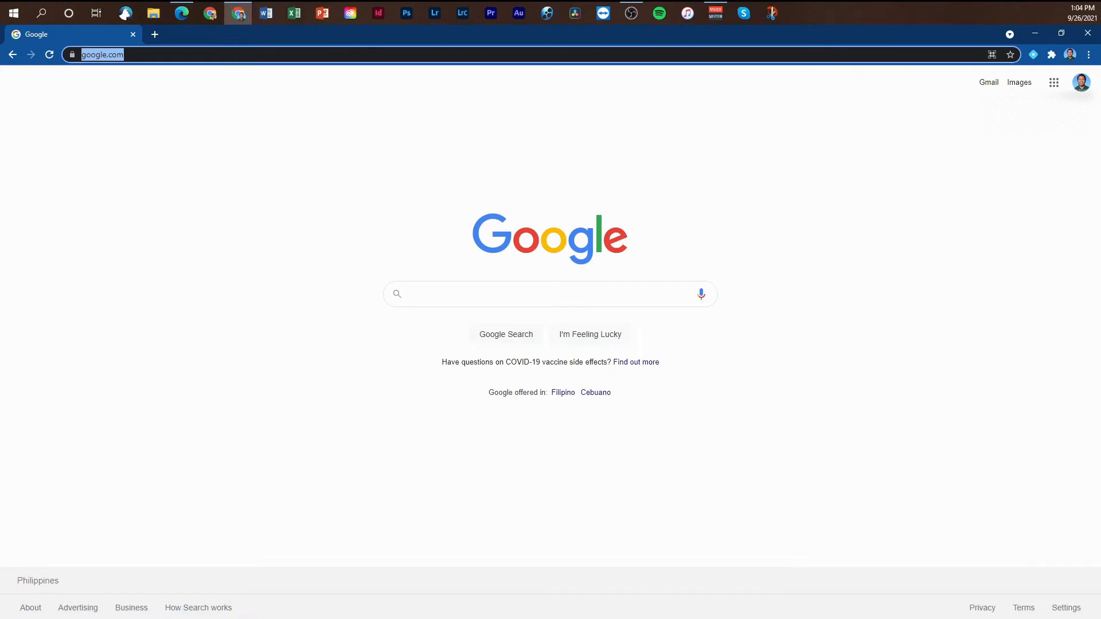
{"action": "left_click", "coordinate": [1053, 86]}
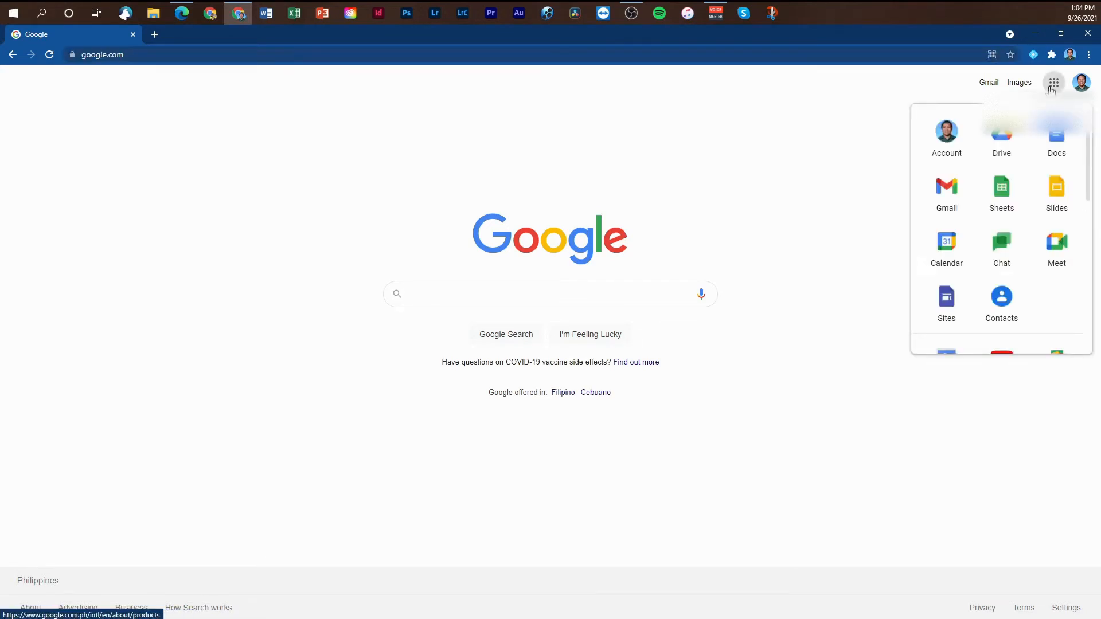
{"action": "left_click", "coordinate": [1010, 206]}
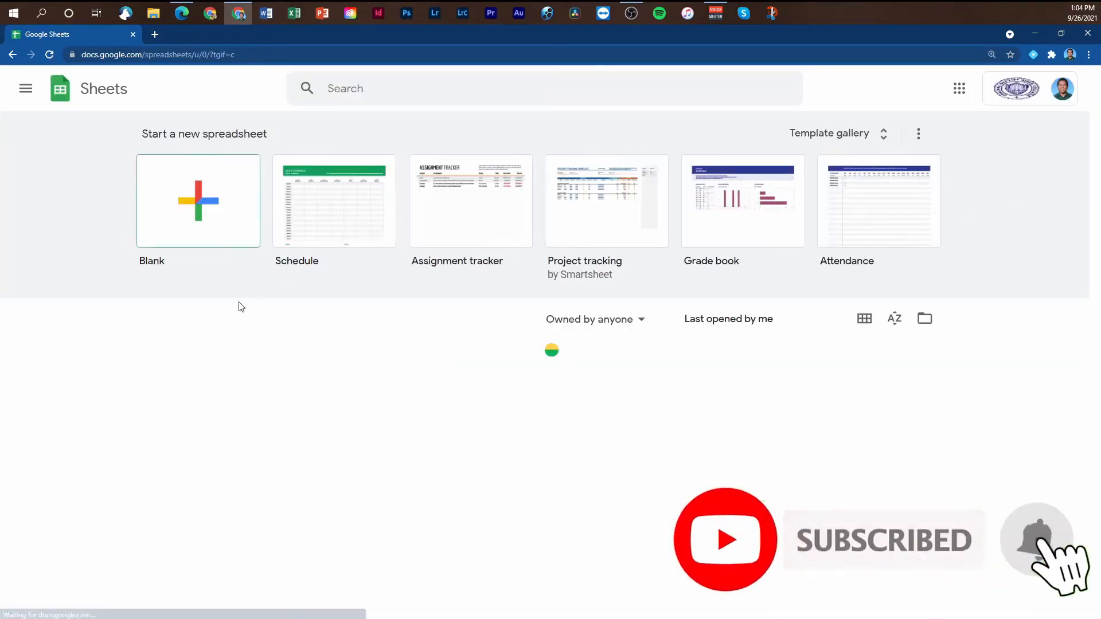
{"action": "left_click", "coordinate": [201, 210]}
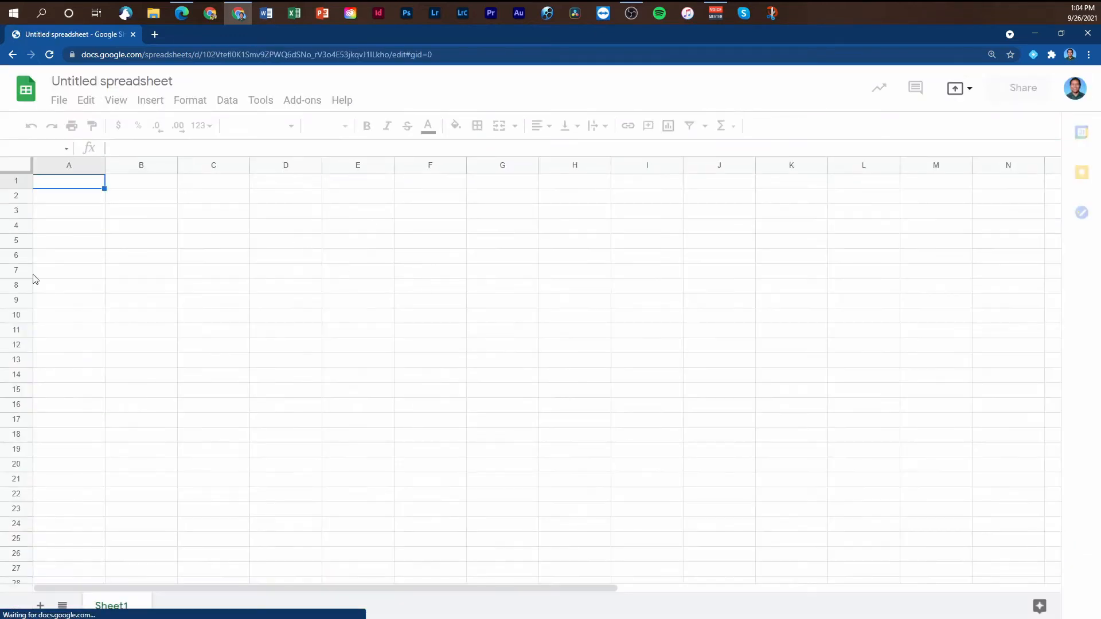
- Enter the header "Number" in A3 and the value 1 in A4
{"action": "left_click", "coordinate": [73, 217]}
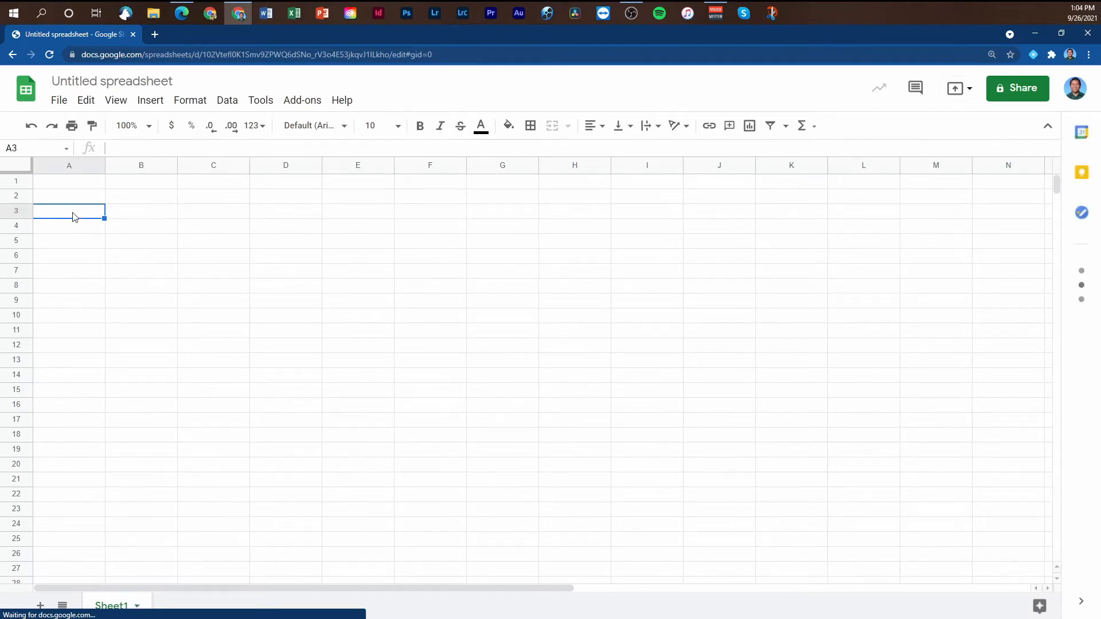
{"action": "type", "text": "Number"}
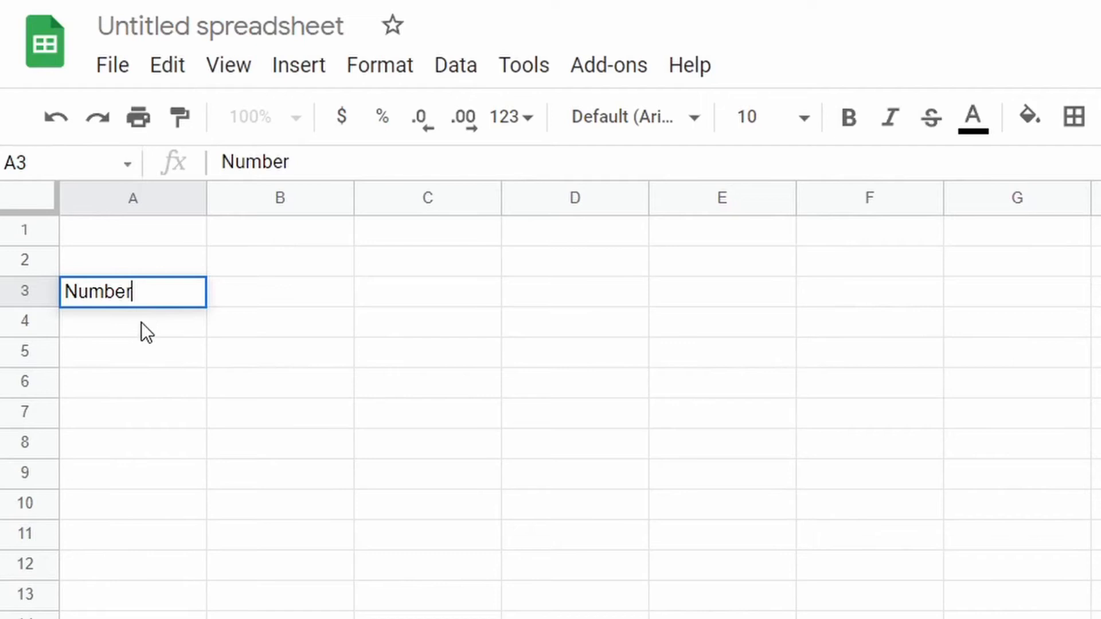
{"action": "key", "text": "Return"}
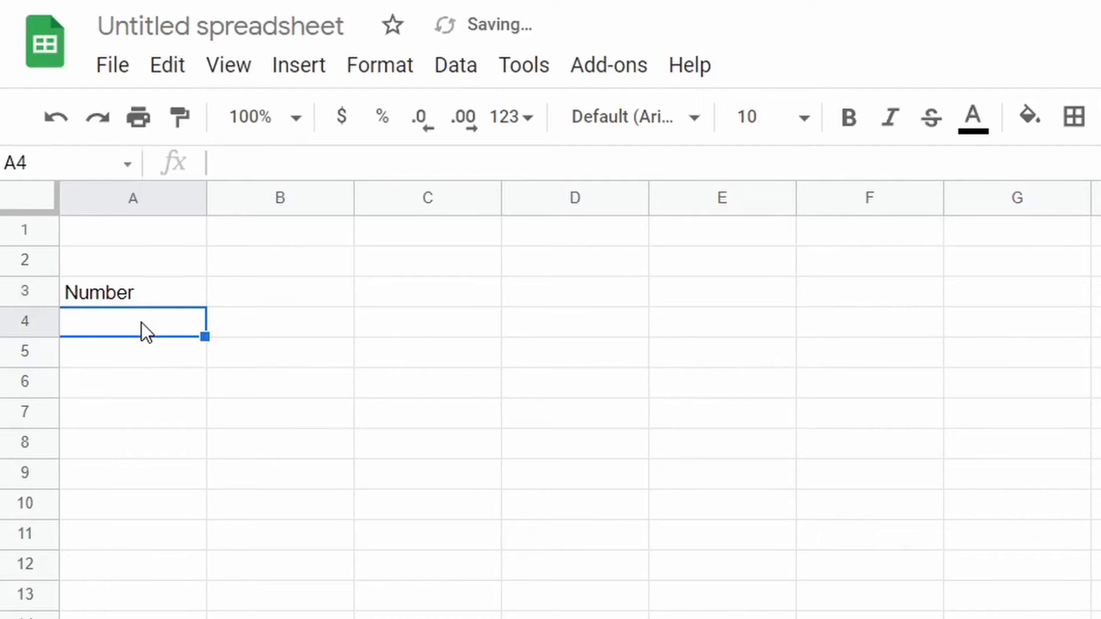
{"action": "type", "text": "1"}
{"action": "key", "text": "Return"}
- Try to fill the column down to A16 from A4 alone, and undo the fill
{"action": "left_click", "coordinate": [167, 323]}
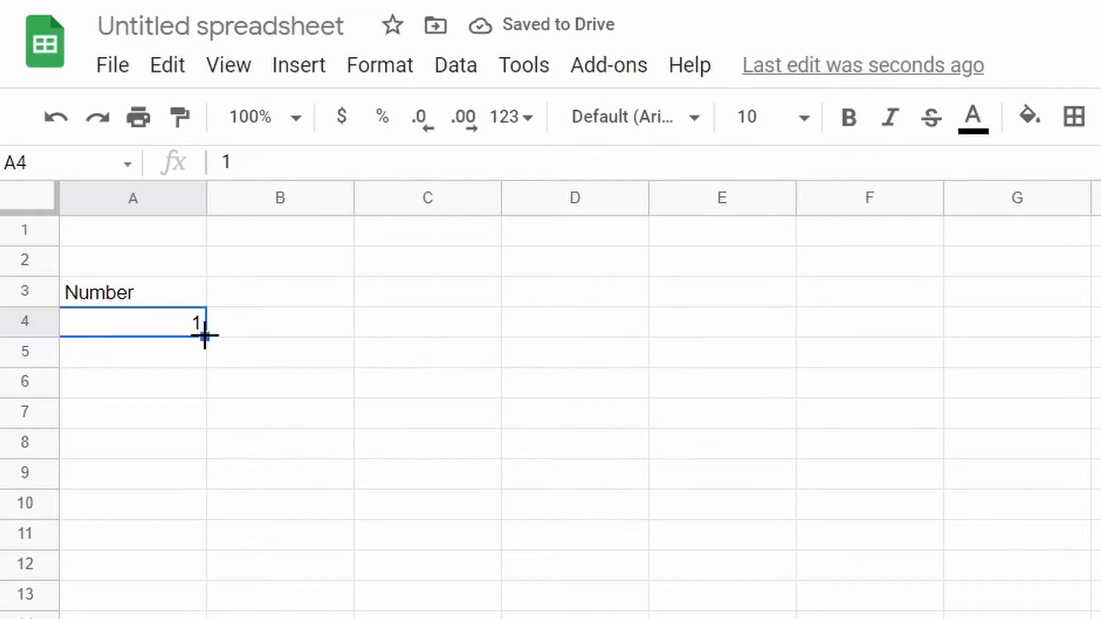
{"action": "left_click_drag", "start_coordinate": [204, 336], "coordinate": [201, 618]}
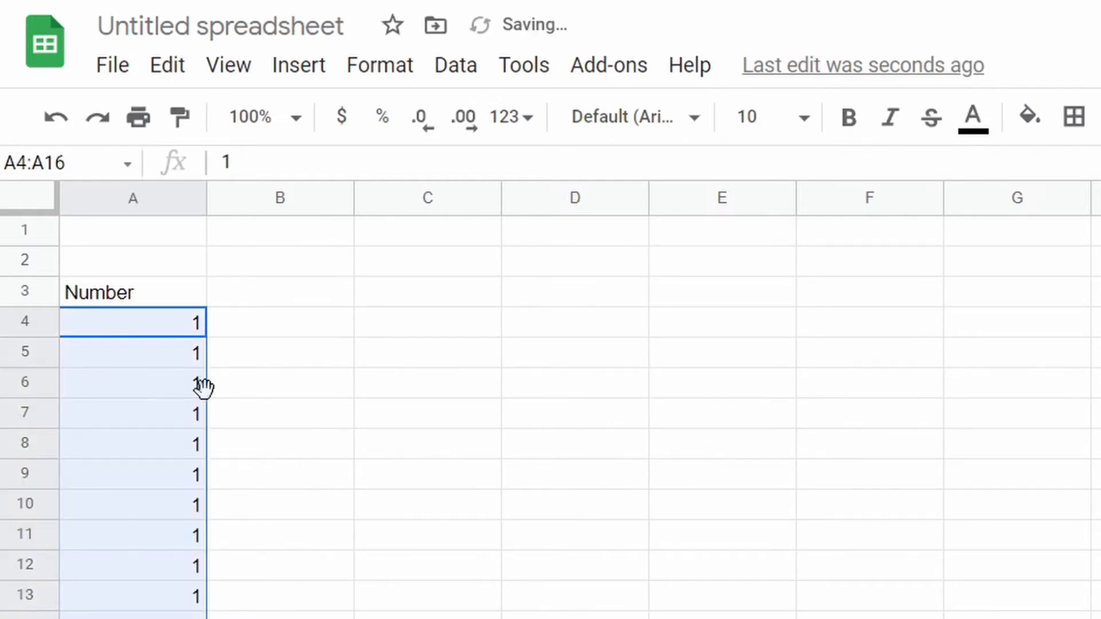
{"action": "key", "text": "ctrl+z"}
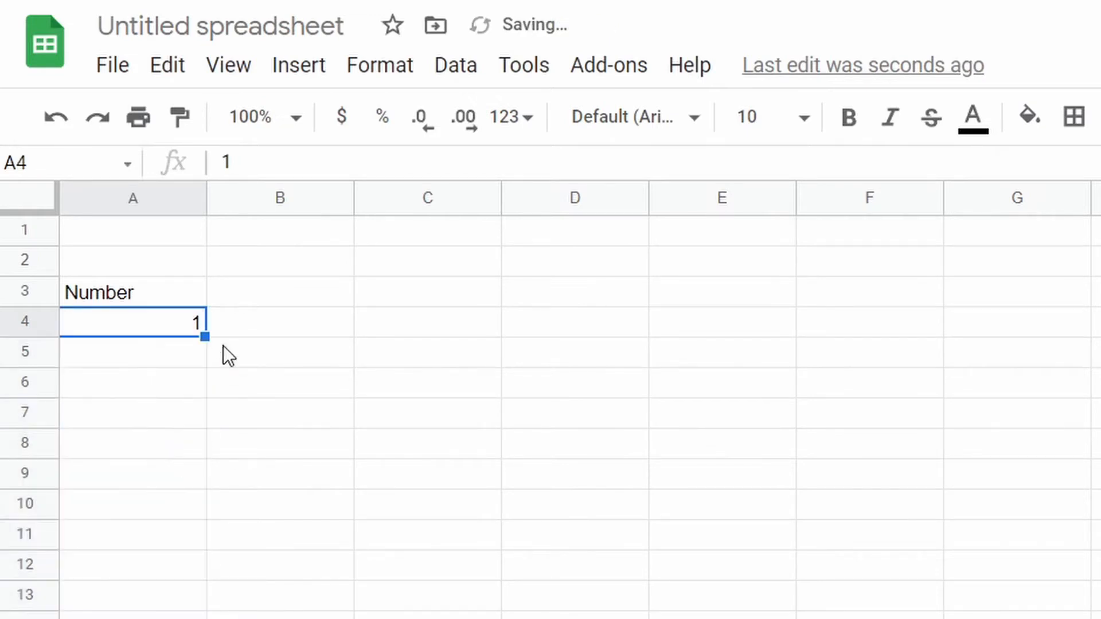
- Enter 2 in A5 and 3 in A6, extend the series to A13, and clear A11:A13 so the numbering ends at 7
{"action": "left_click", "coordinate": [164, 357]}
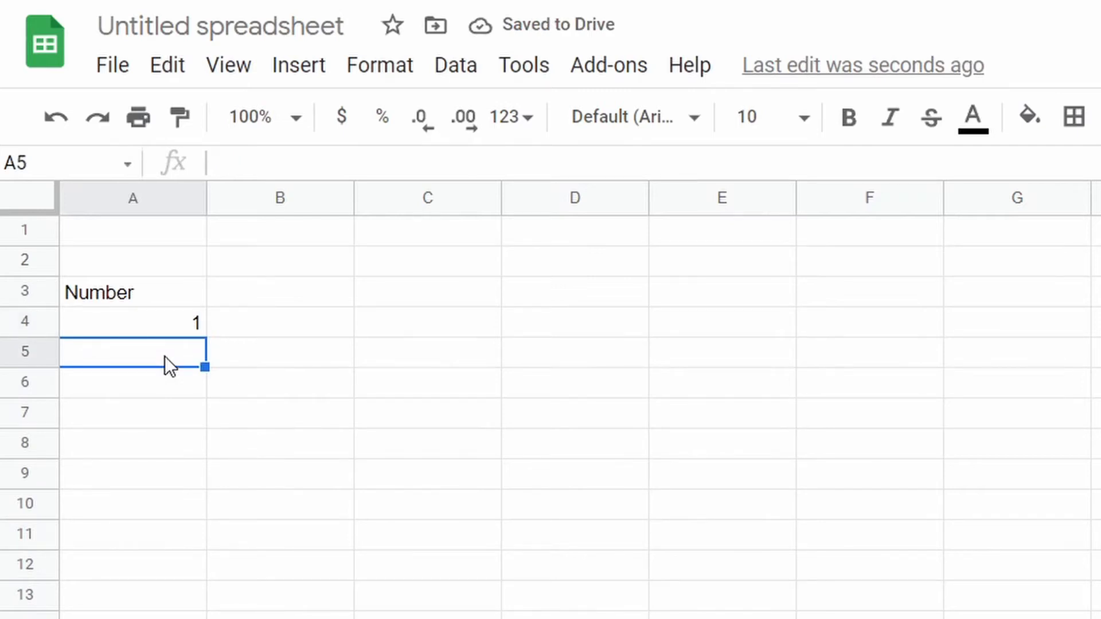
{"action": "type", "text": "2"}
{"action": "key", "text": "Return"}
{"action": "type", "text": "3"}
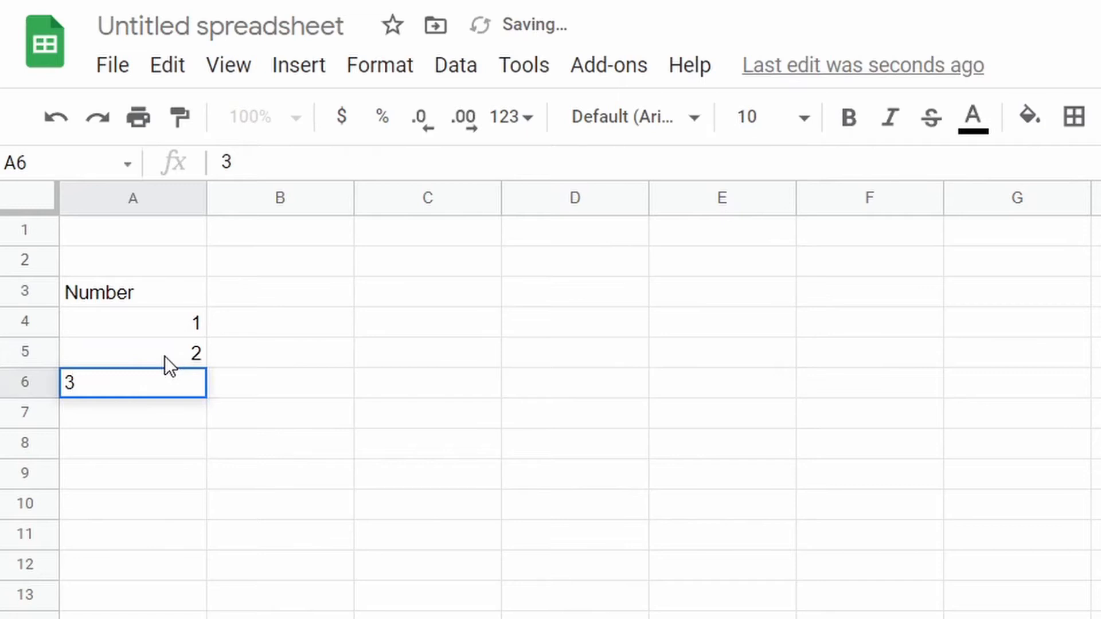
{"action": "left_click_drag", "start_coordinate": [137, 326], "coordinate": [211, 607]}
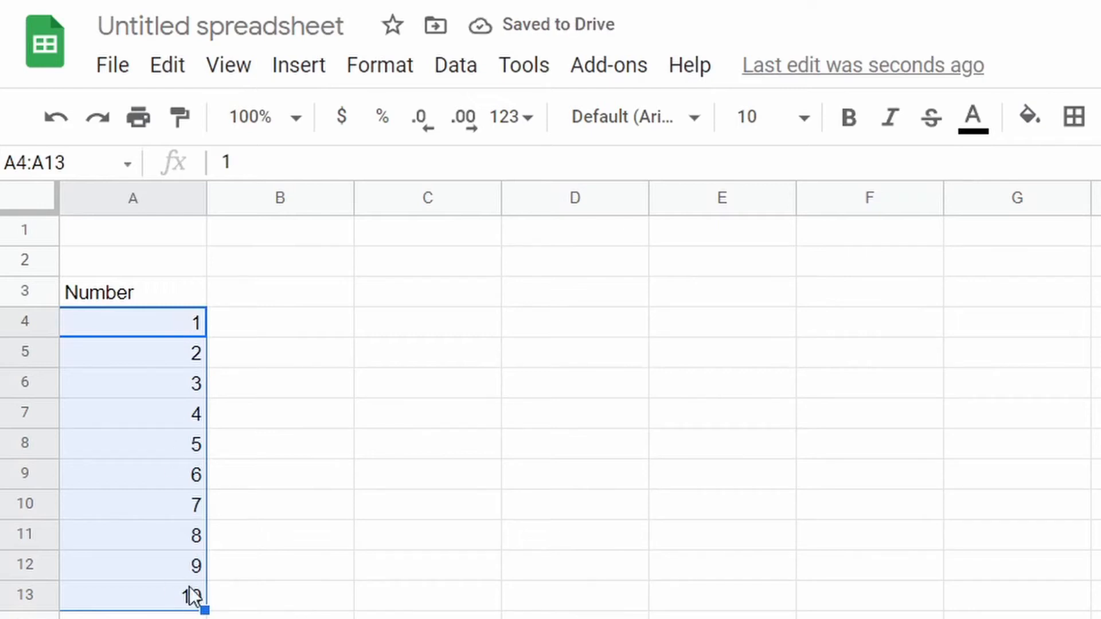
{"action": "left_click_drag", "start_coordinate": [163, 542], "coordinate": [162, 597]}
{"action": "key", "text": "Delete"}
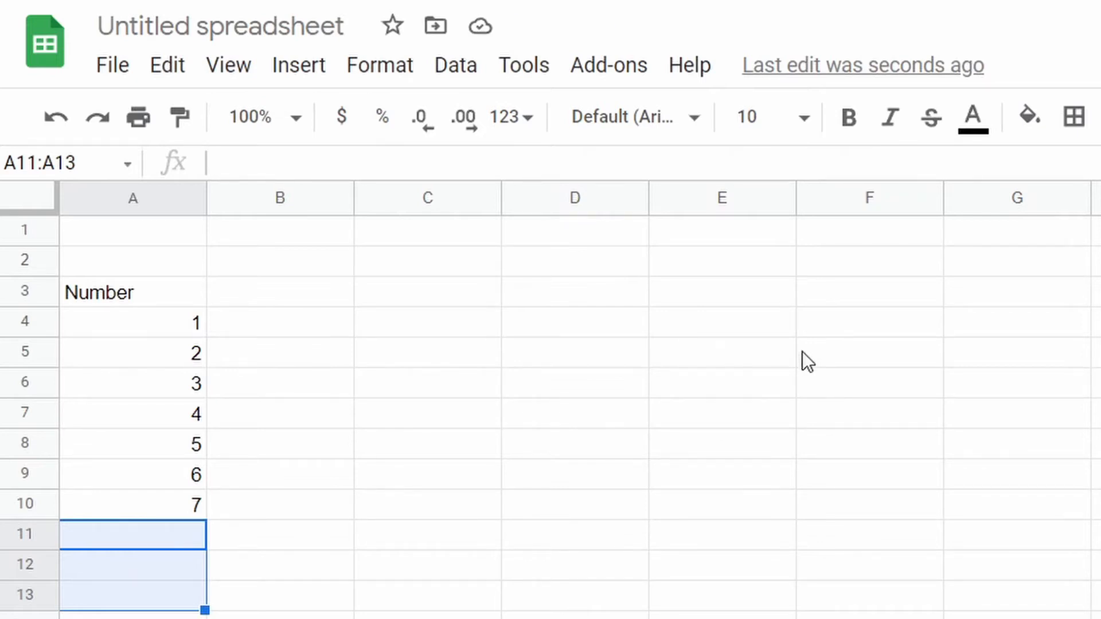
- Add the header "Name" in B3 and fill B4:B10 with Student 1 to Student 7
{"action": "left_click", "coordinate": [273, 289]}
{"action": "type", "text": "Name"}
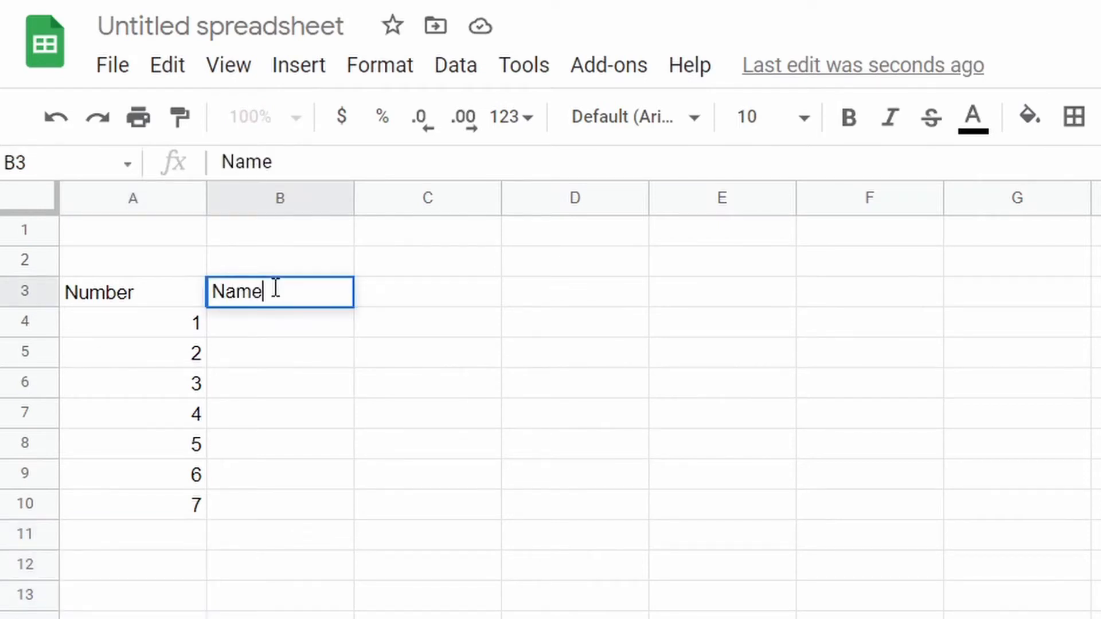
{"action": "key", "text": "Return"}
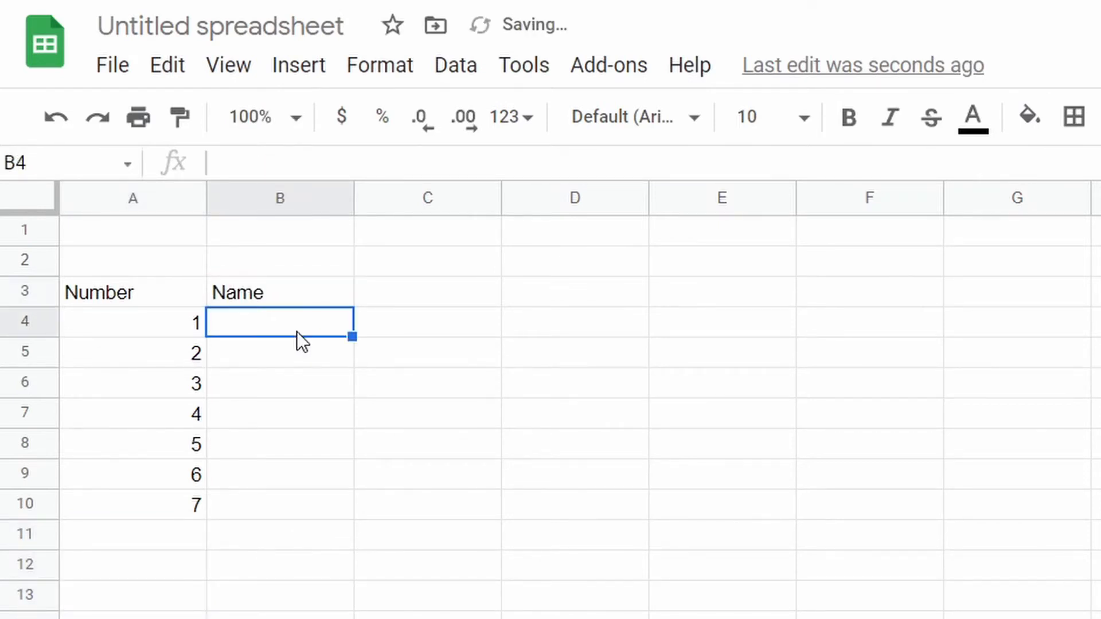
{"action": "type", "text": "St"}
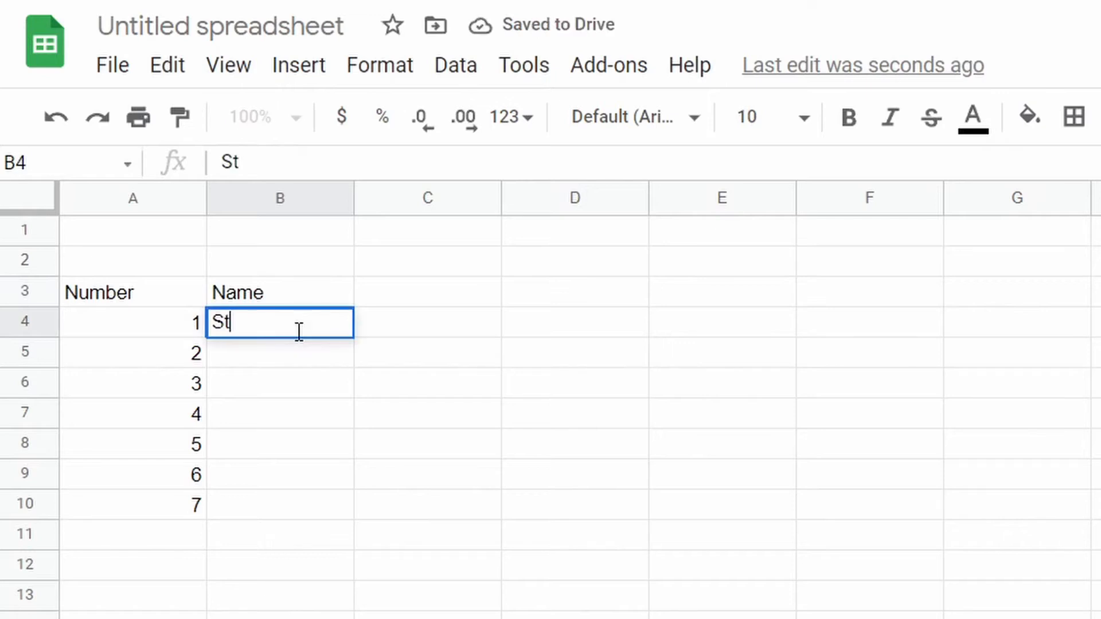
{"action": "type", "text": "udent 1"}
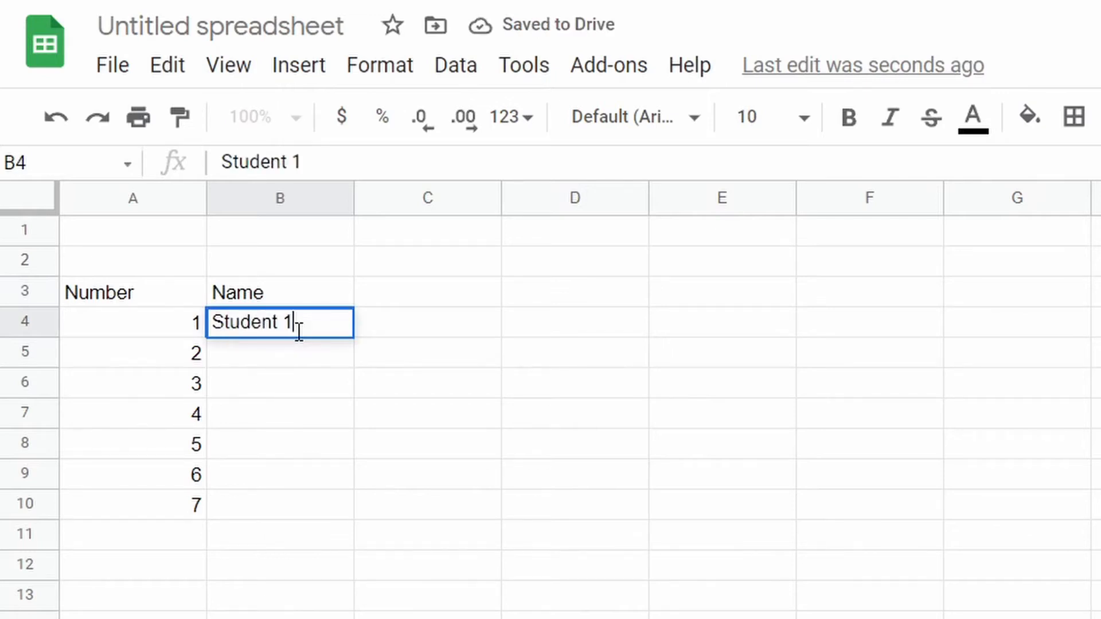
{"action": "left_click", "coordinate": [335, 407]}
{"action": "left_click", "coordinate": [330, 316]}
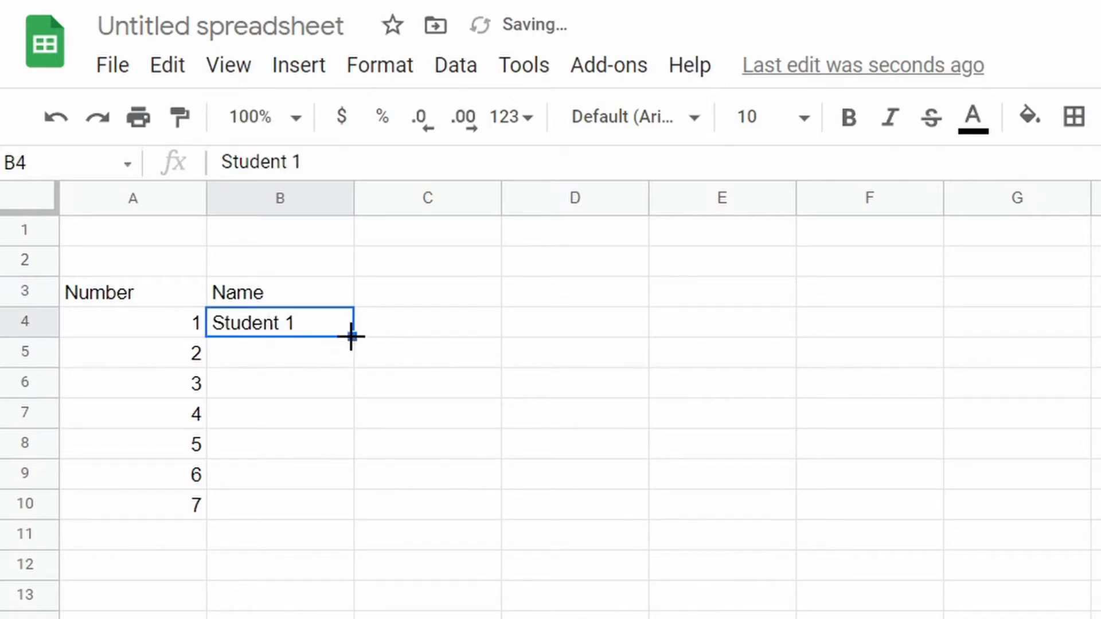
{"action": "left_click_drag", "start_coordinate": [352, 336], "coordinate": [365, 509]}
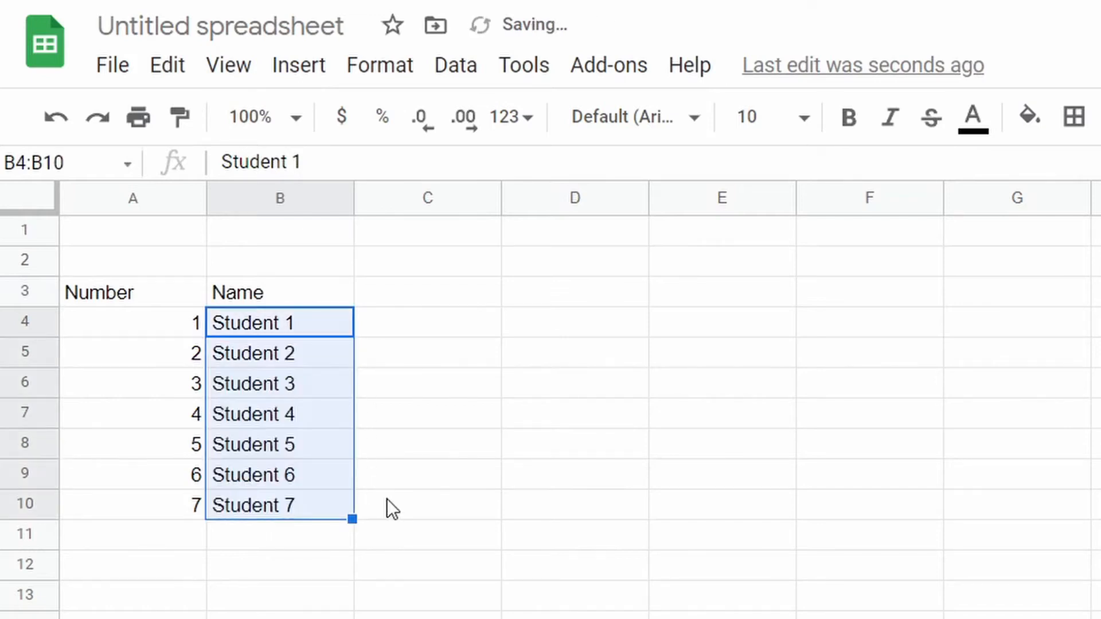
- Enter the subject headers Math, Science and English in C3, D3 and E3
{"action": "left_click", "coordinate": [408, 291]}
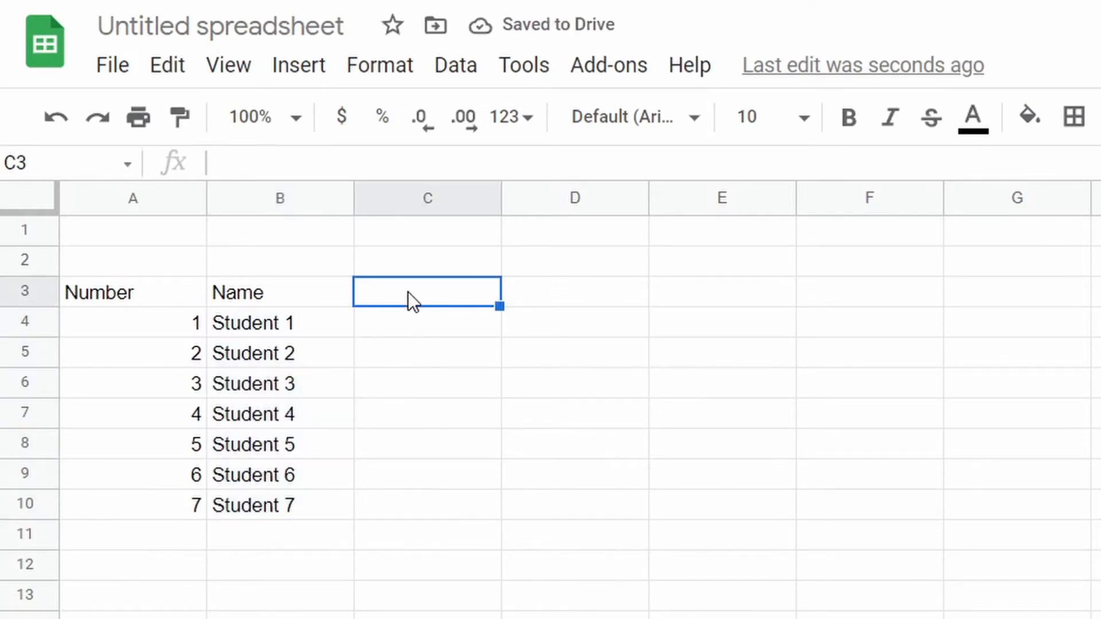
{"action": "type", "text": "Math"}
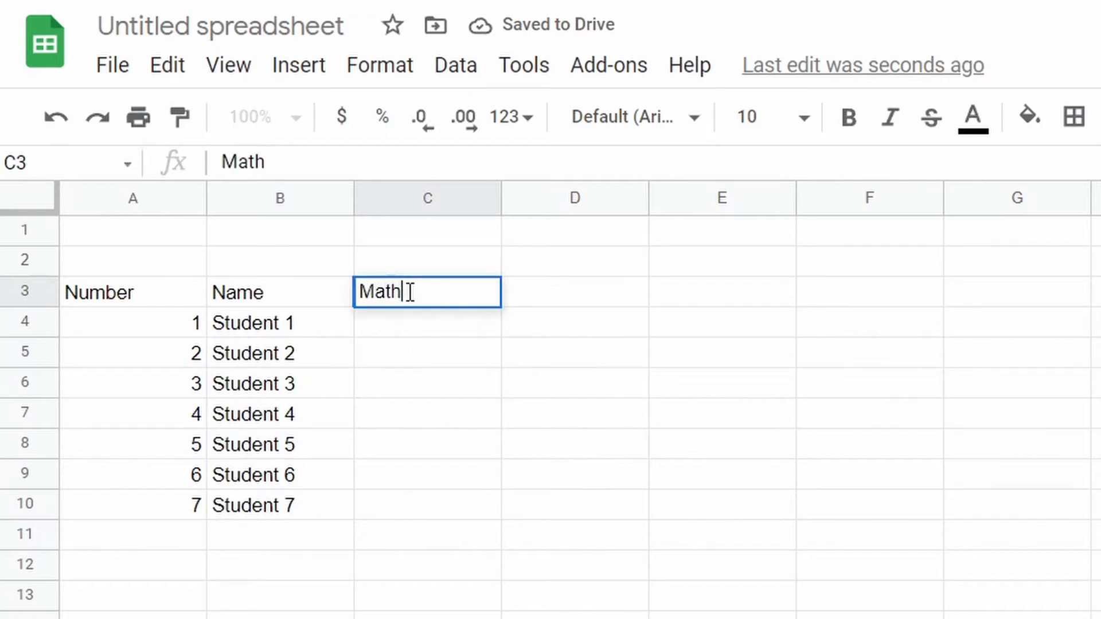
{"action": "key", "text": "Tab"}
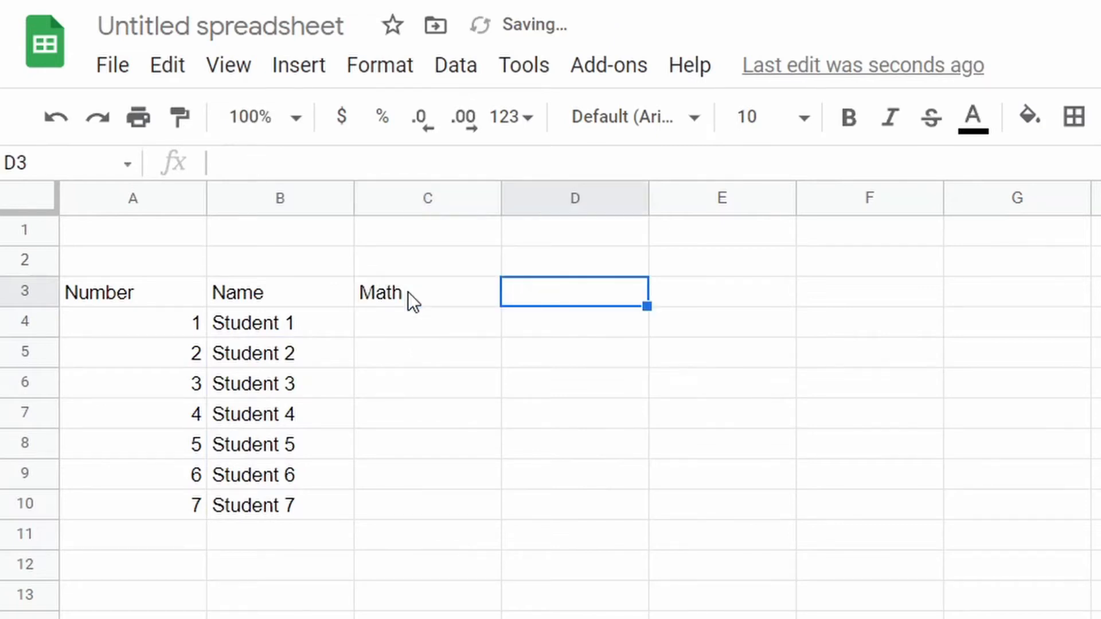
{"action": "type", "text": "Science"}
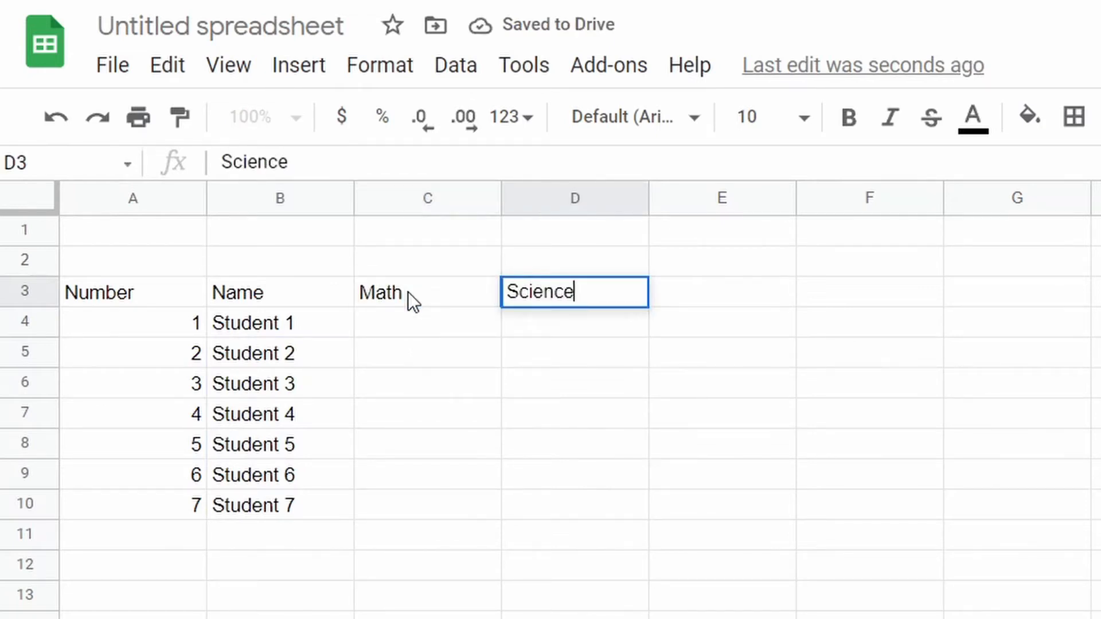
{"action": "key", "text": "Tab"}
{"action": "type", "text": "English"}
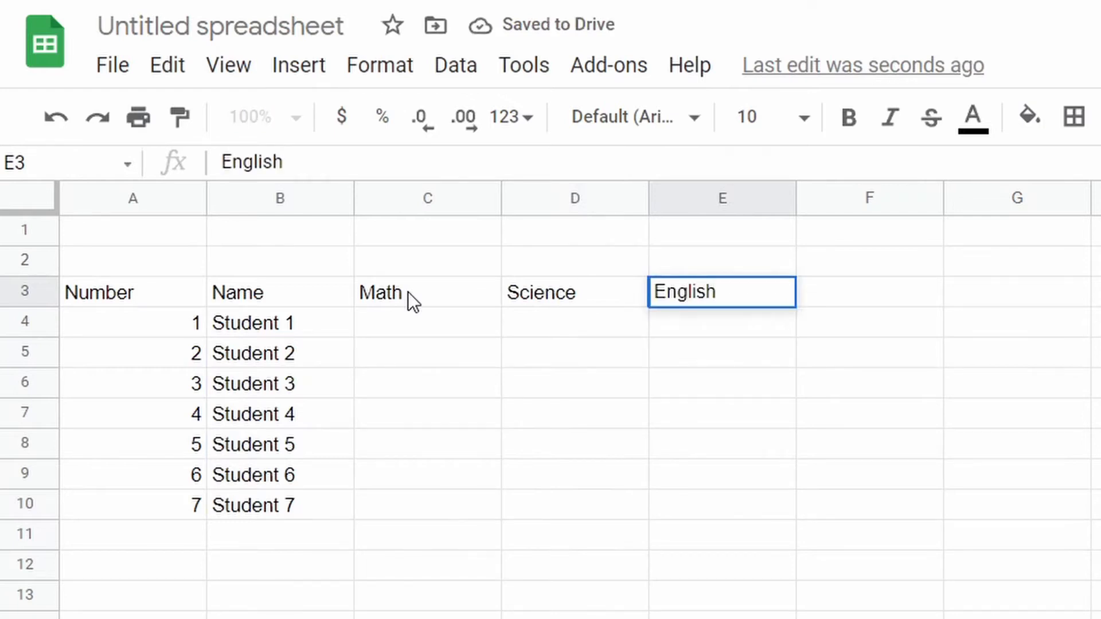
{"action": "left_click", "coordinate": [419, 329]}
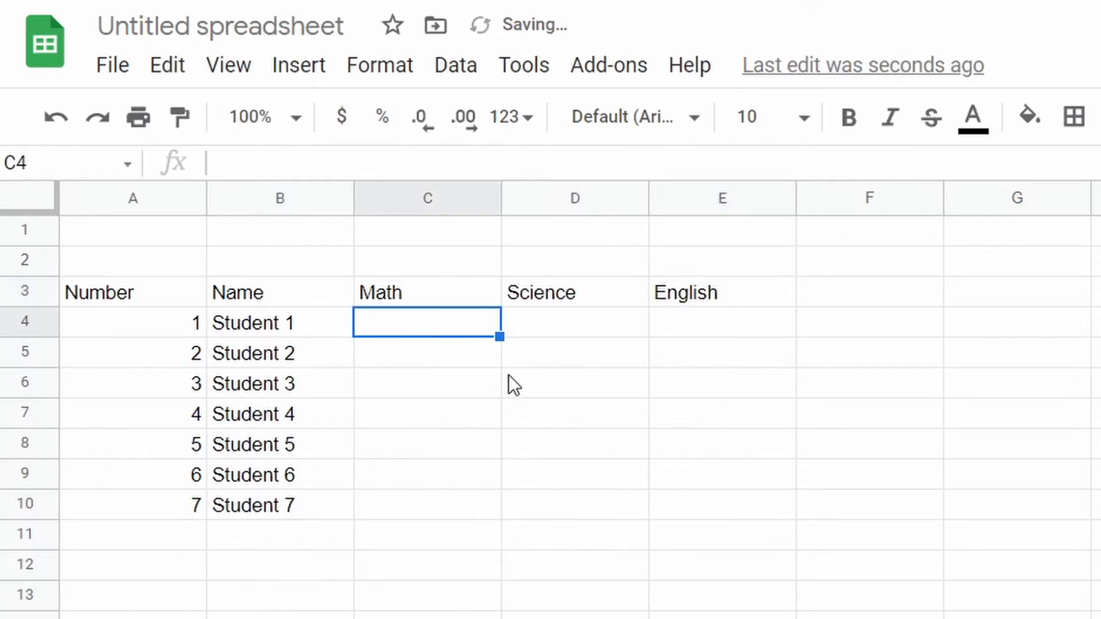
{"action": "key", "text": "Down"}
{"action": "key", "text": "Down"}
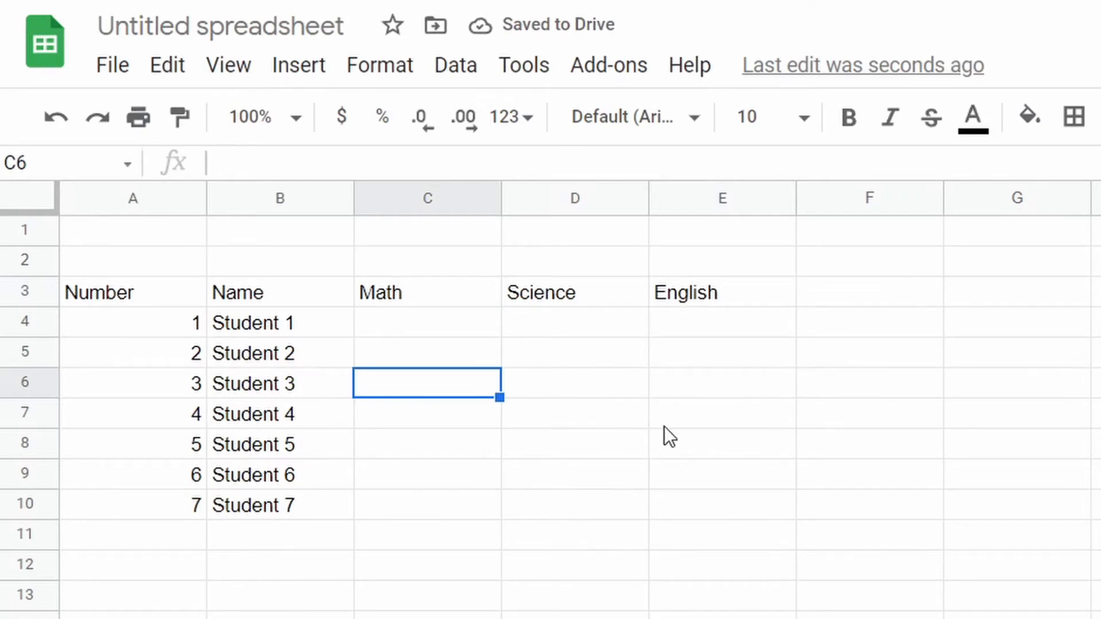
- Center the contents of A3:E10 horizontally and make the header row A3:E3 bold
{"action": "left_click_drag", "start_coordinate": [151, 284], "coordinate": [733, 513]}
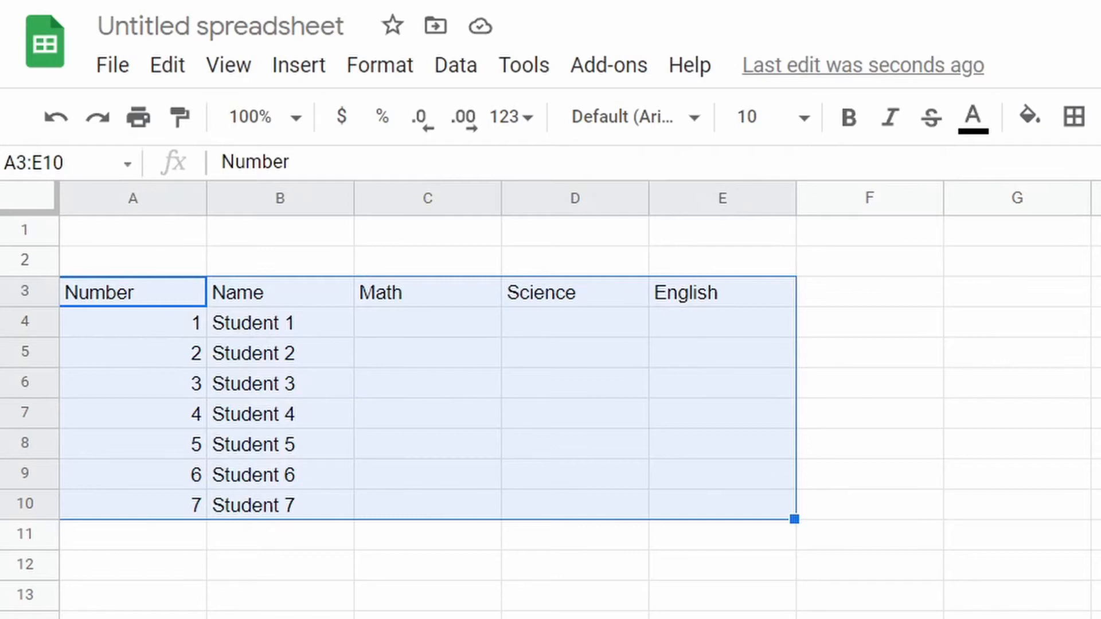
{"action": "key", "text": "ctrl+shift+e"}
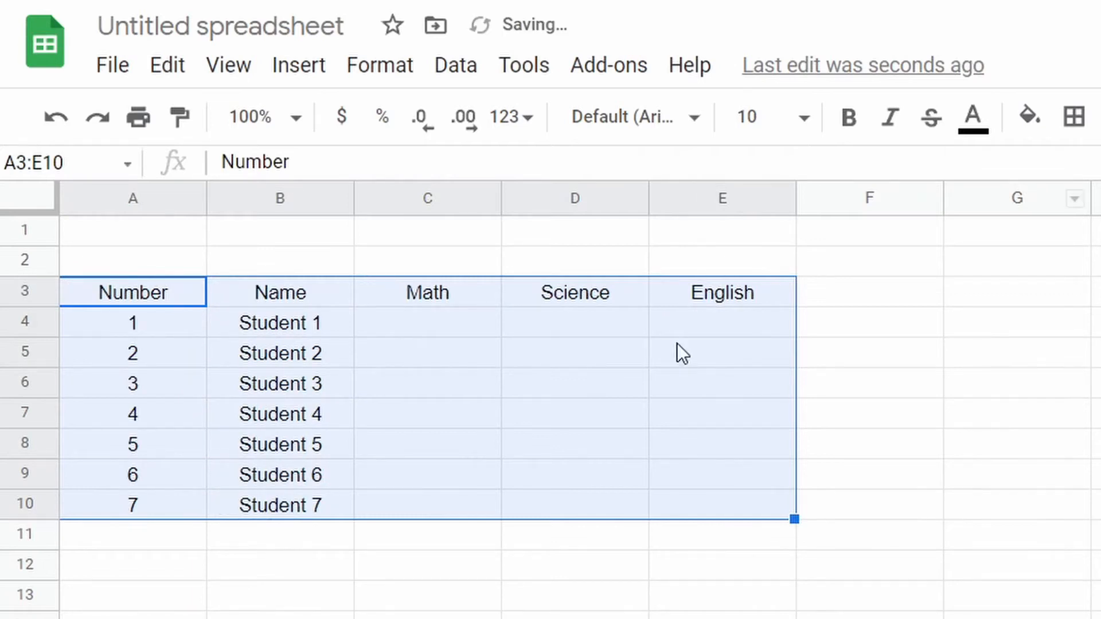
{"action": "left_click", "coordinate": [580, 357]}
{"action": "left_click_drag", "start_coordinate": [150, 298], "coordinate": [774, 297]}
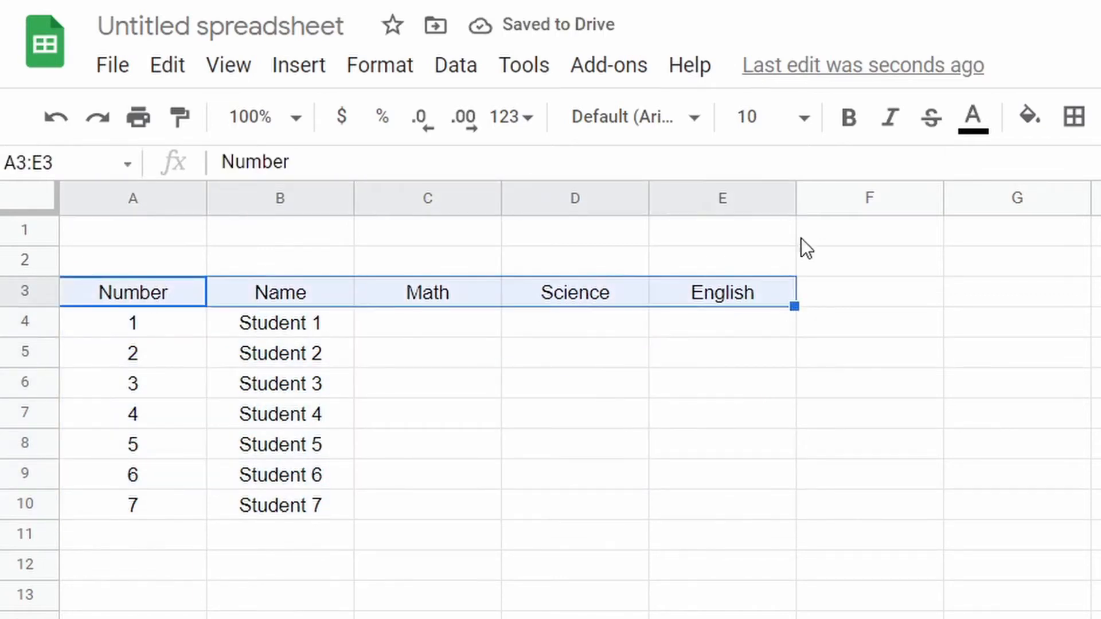
{"action": "left_click", "coordinate": [836, 121]}
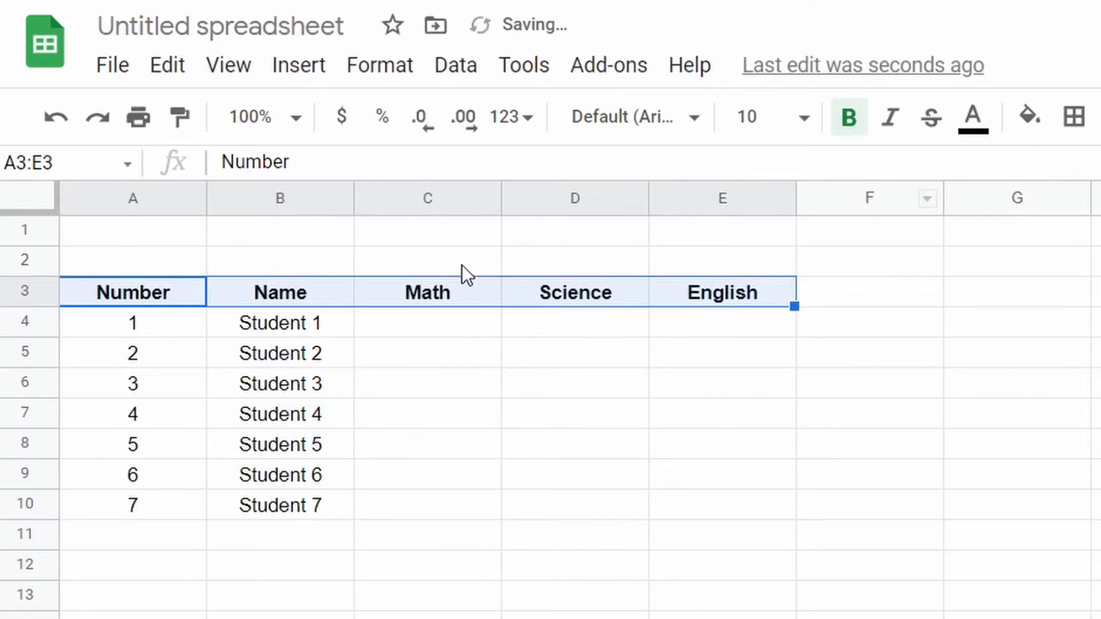
- Merge cells C2:E2 above the Math, Science and English headers into one cell
{"action": "left_click_drag", "start_coordinate": [462, 265], "coordinate": [731, 259]}
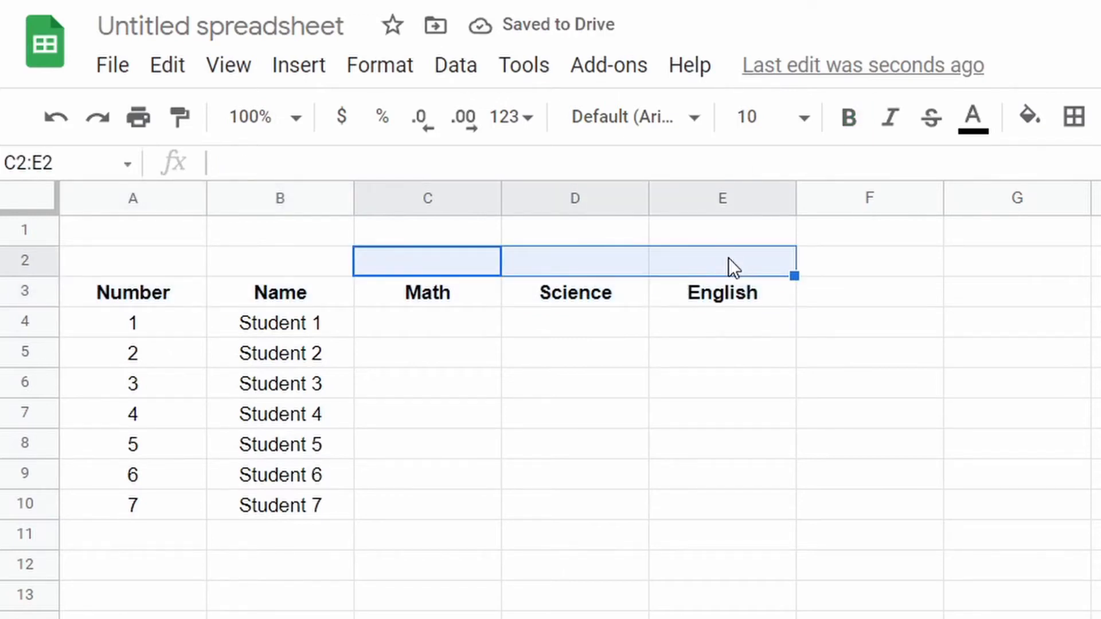
{"action": "left_click", "coordinate": [447, 260]}
{"action": "left_click_drag", "start_coordinate": [447, 260], "coordinate": [754, 256]}
{"action": "left_click", "coordinate": [1096, 117]}
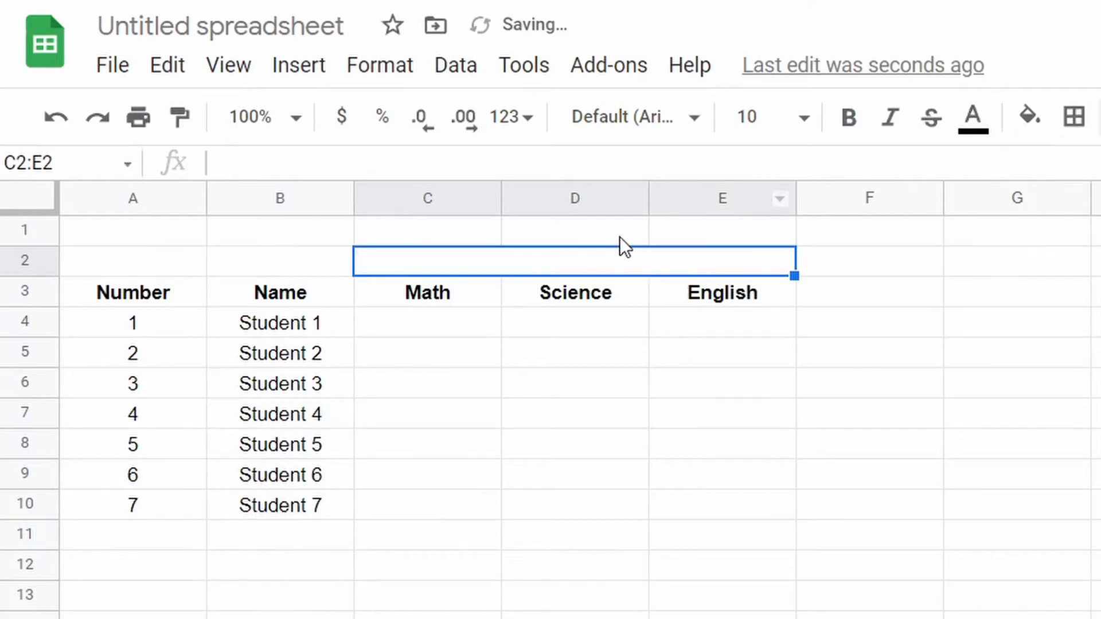
- Enter the title "Learning Module First Grading" in the merged cell C2:E2
{"action": "type", "text": "Learn"}
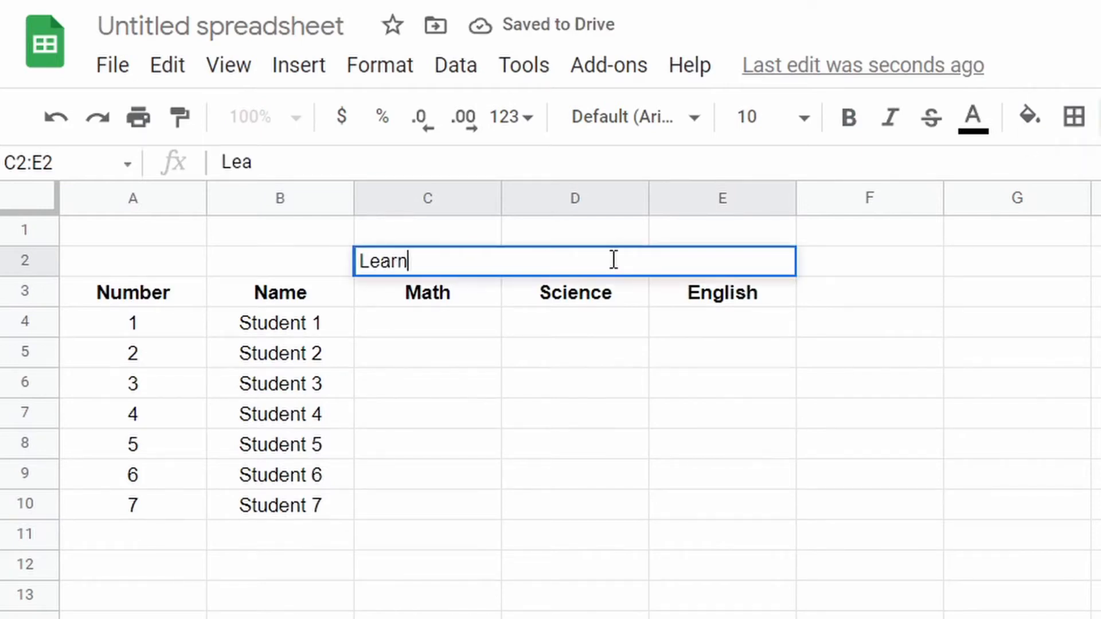
{"action": "type", "text": "ing Module "}
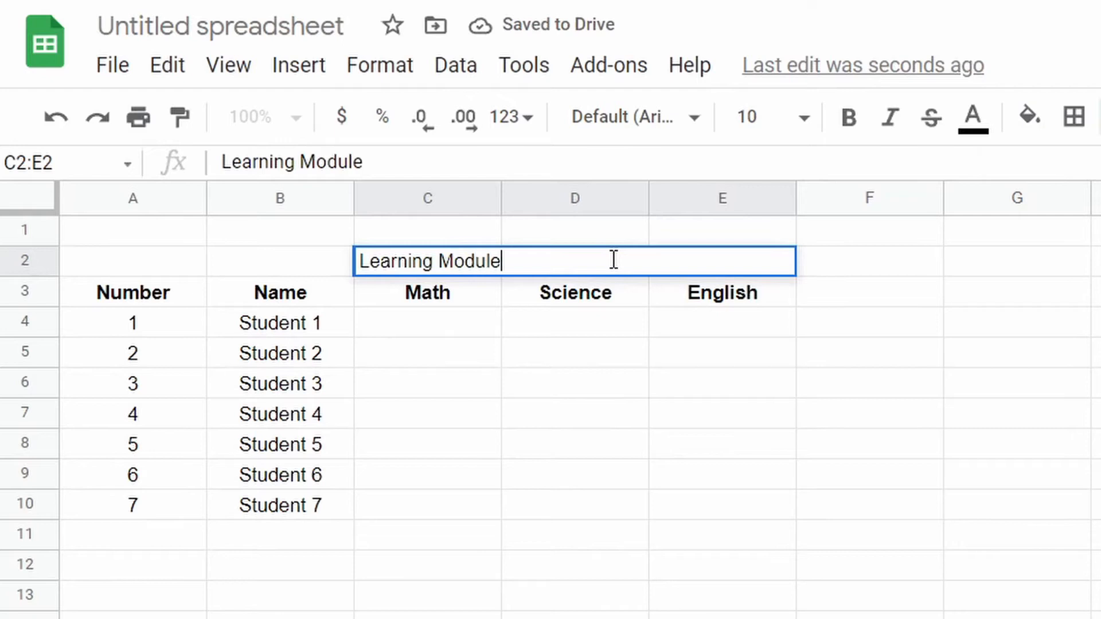
{"action": "type", "text": "First "}
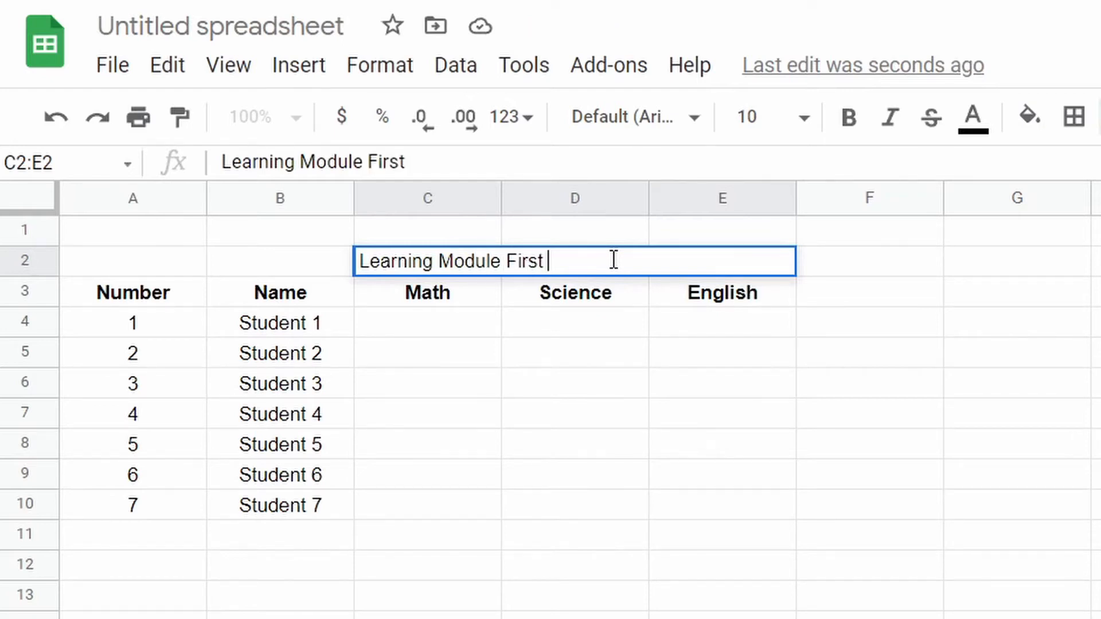
{"action": "type", "text": "Graind"}
{"action": "key", "text": "BackSpace"}
{"action": "key", "text": "BackSpace"}
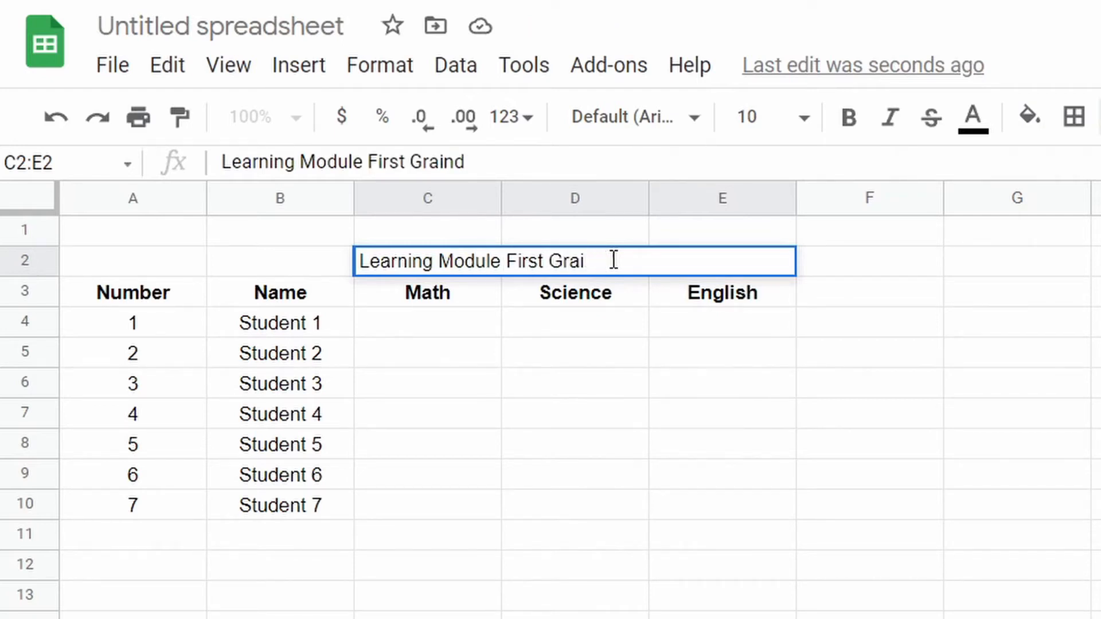
{"action": "key", "text": "BackSpace"}
{"action": "type", "text": "ding"}
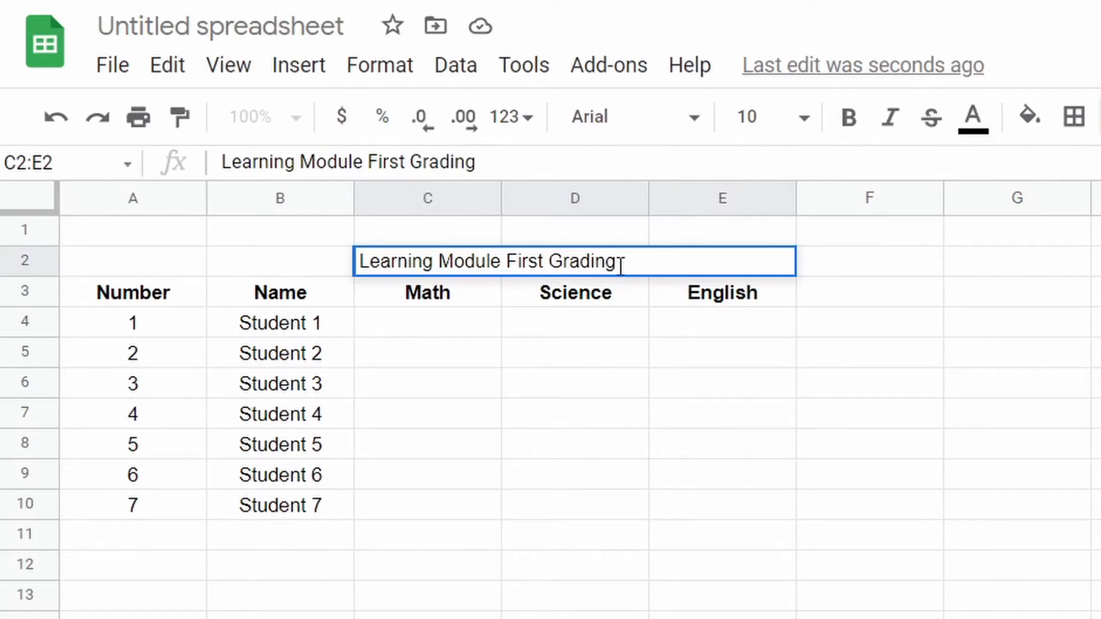
{"action": "left_click", "coordinate": [636, 361]}
- Center the title in the merged cell C2:E2 horizontally and make it bold
{"action": "left_click", "coordinate": [560, 258]}
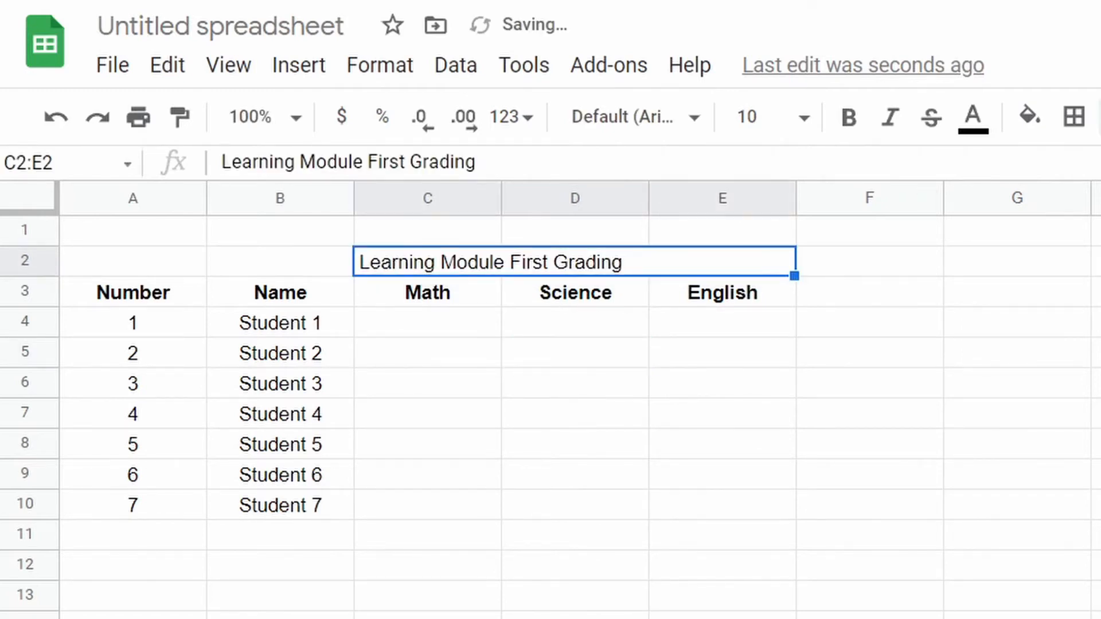
{"action": "key", "text": "ctrl+shift+e"}
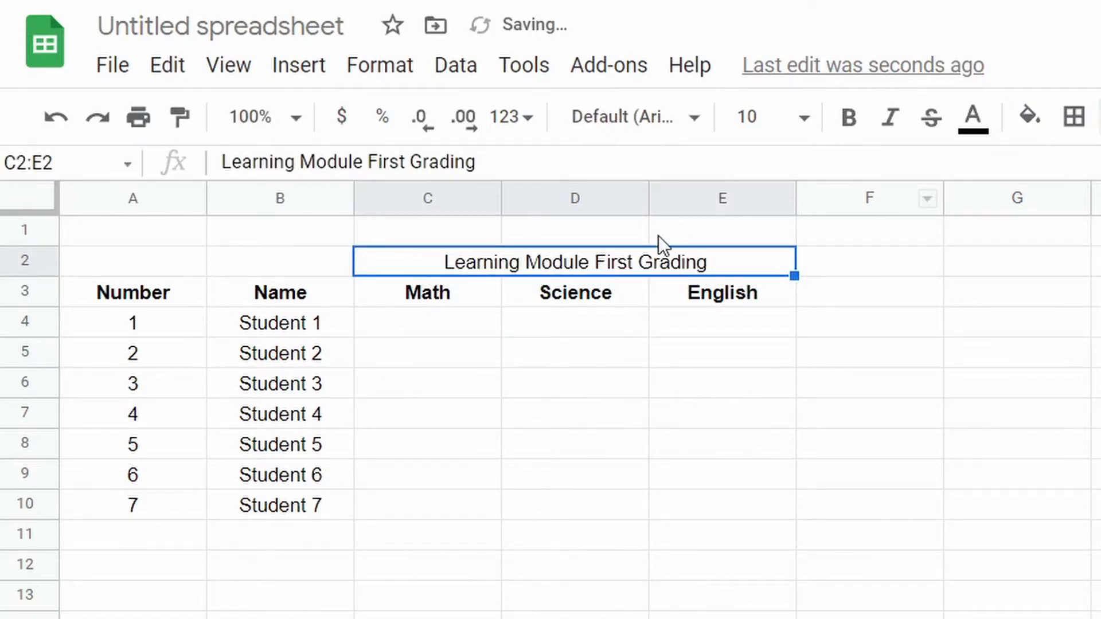
{"action": "left_click", "coordinate": [850, 120]}
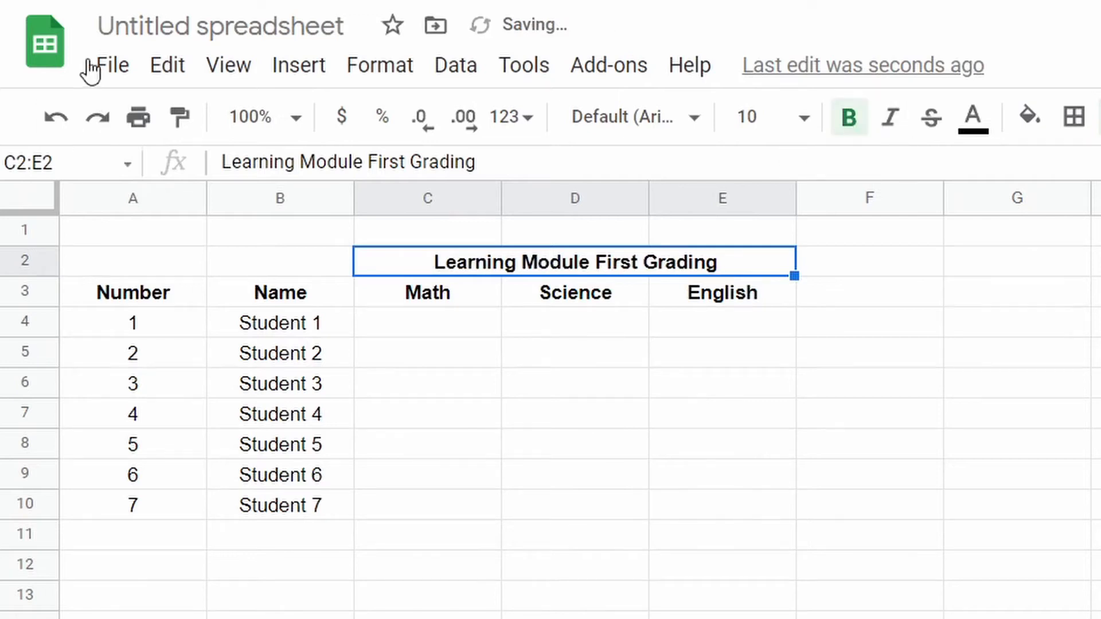
- Rename the spreadsheet as "LM Monitoring Sheet - Grade 7"
{"action": "left_click", "coordinate": [163, 26]}
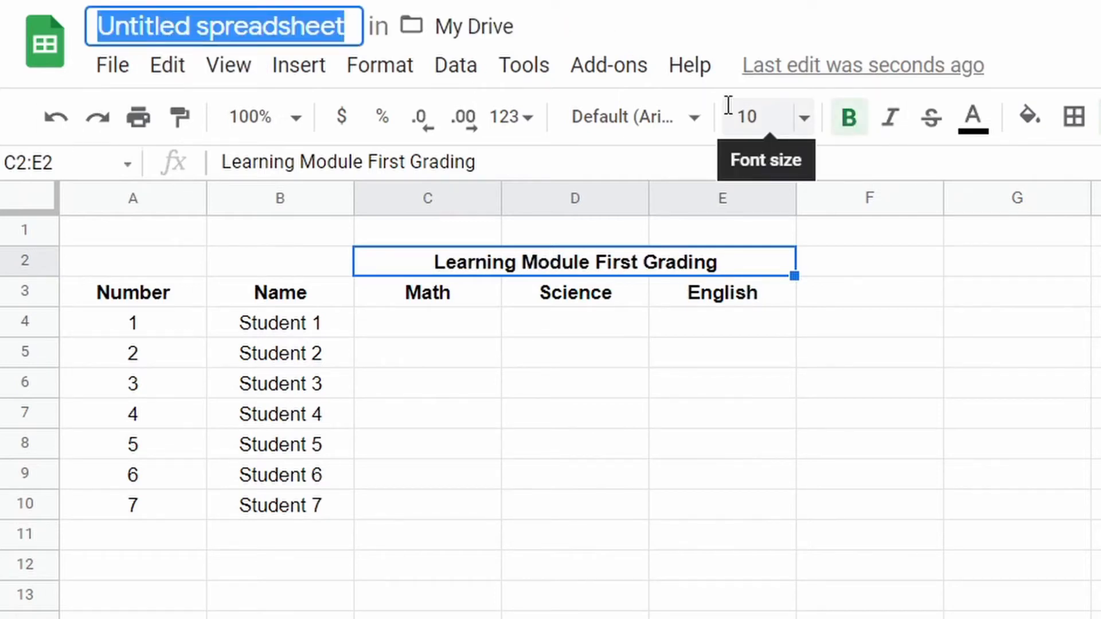
{"action": "type", "text": "L"}
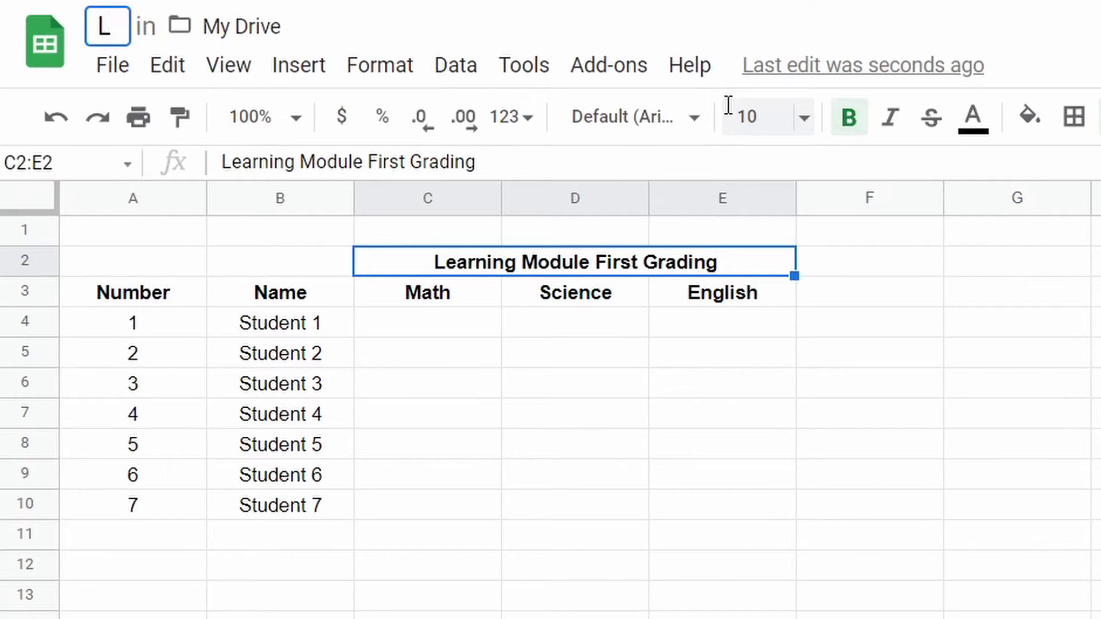
{"action": "type", "text": "M Monitor"}
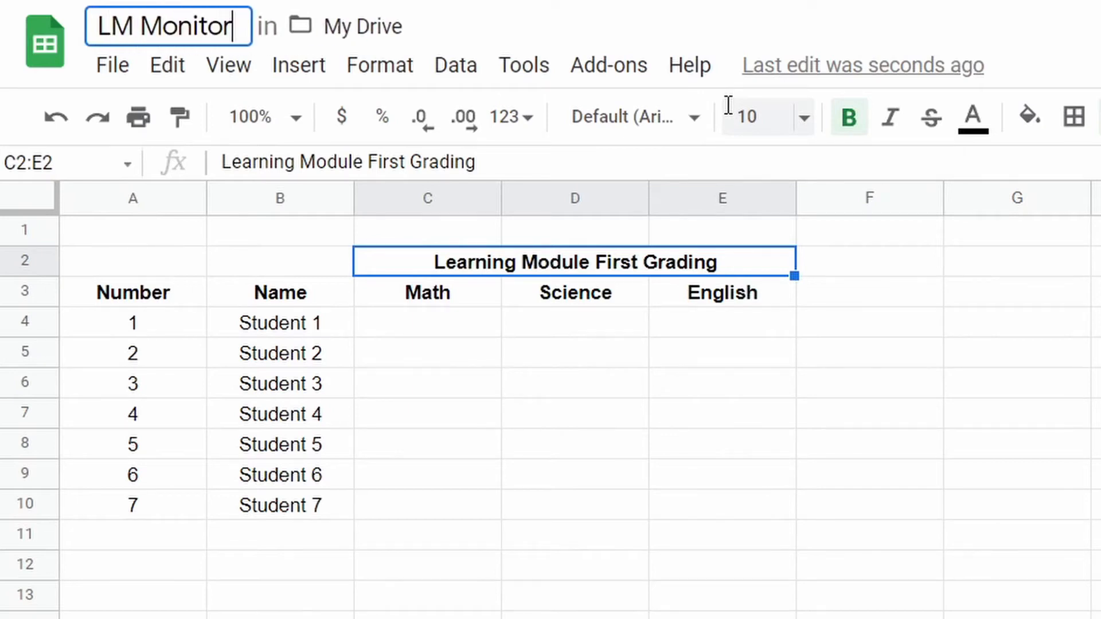
{"action": "type", "text": "ing Sheet"}
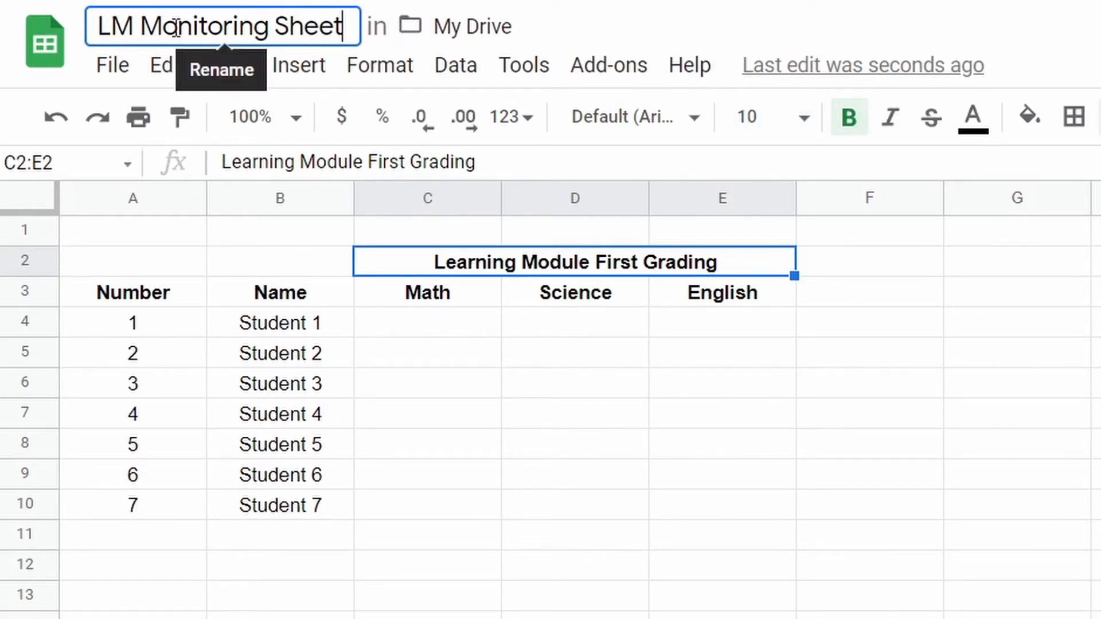
{"action": "type", "text": "- "}
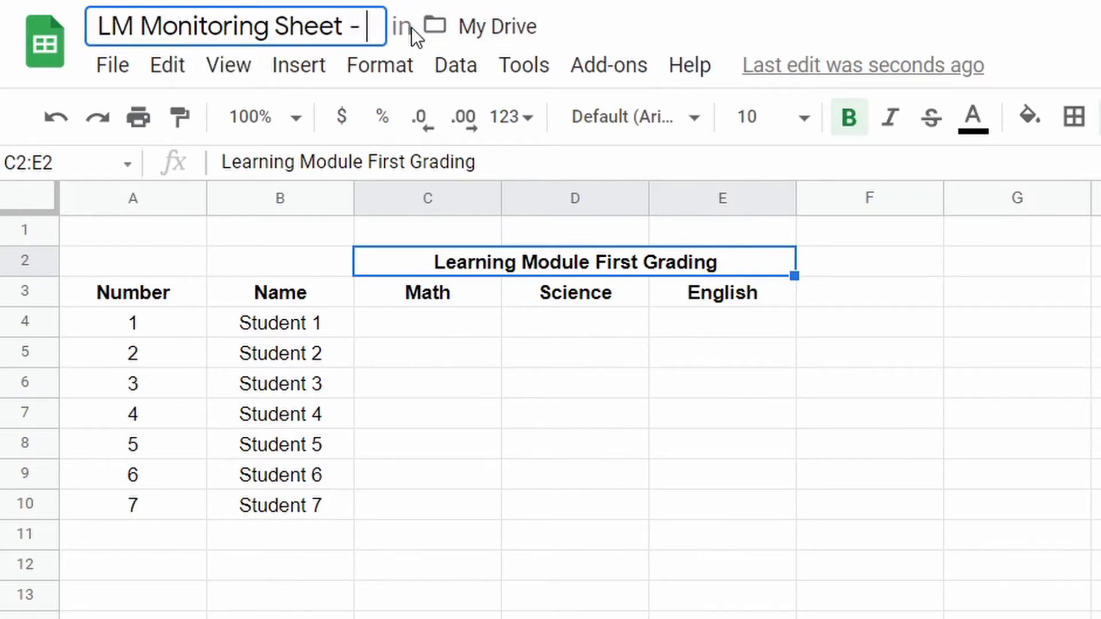
{"action": "type", "text": "Grade 7"}
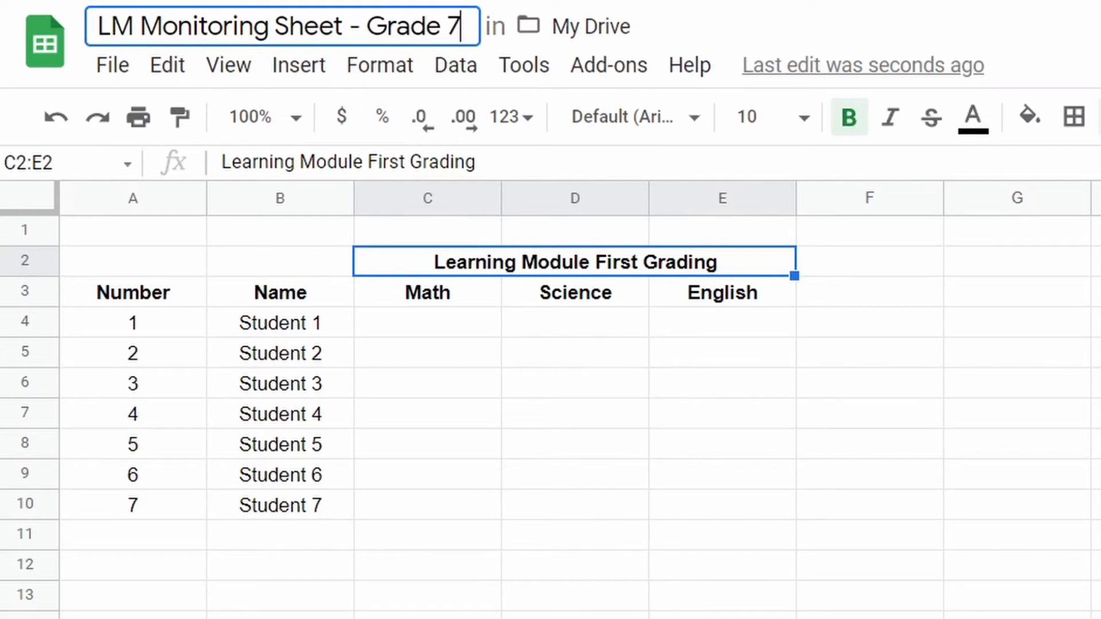
{"action": "key", "text": "Return"}
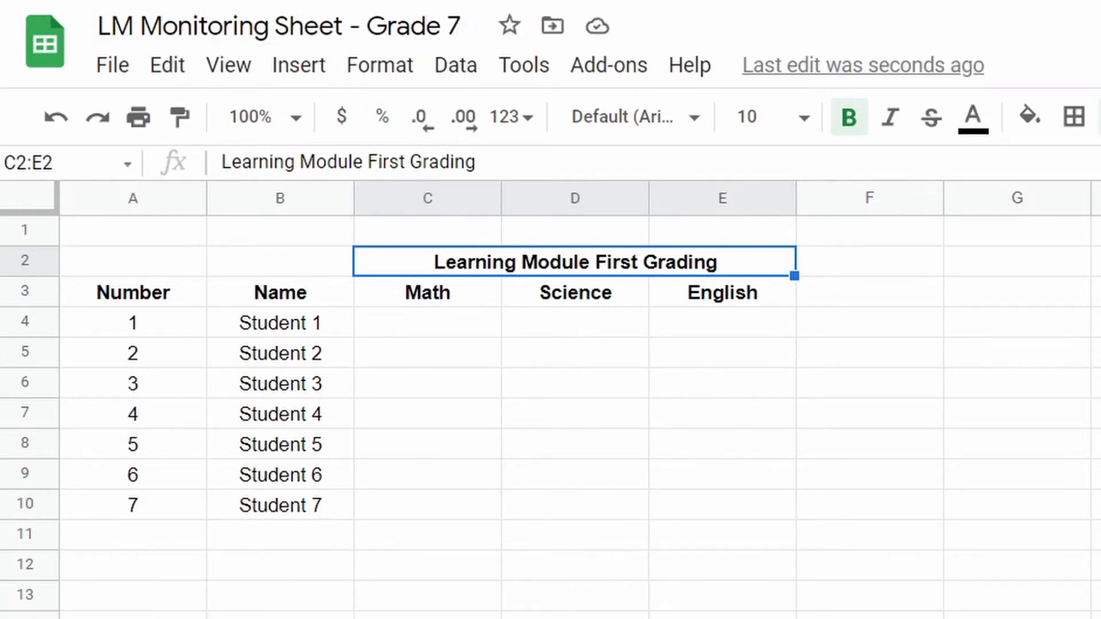
- Rename the current sheet as "Grade 7"
{"action": "right_click", "coordinate": [195, 618]}
{"action": "left_click", "coordinate": [213, 618]}
{"action": "left_click", "coordinate": [447, 326]}
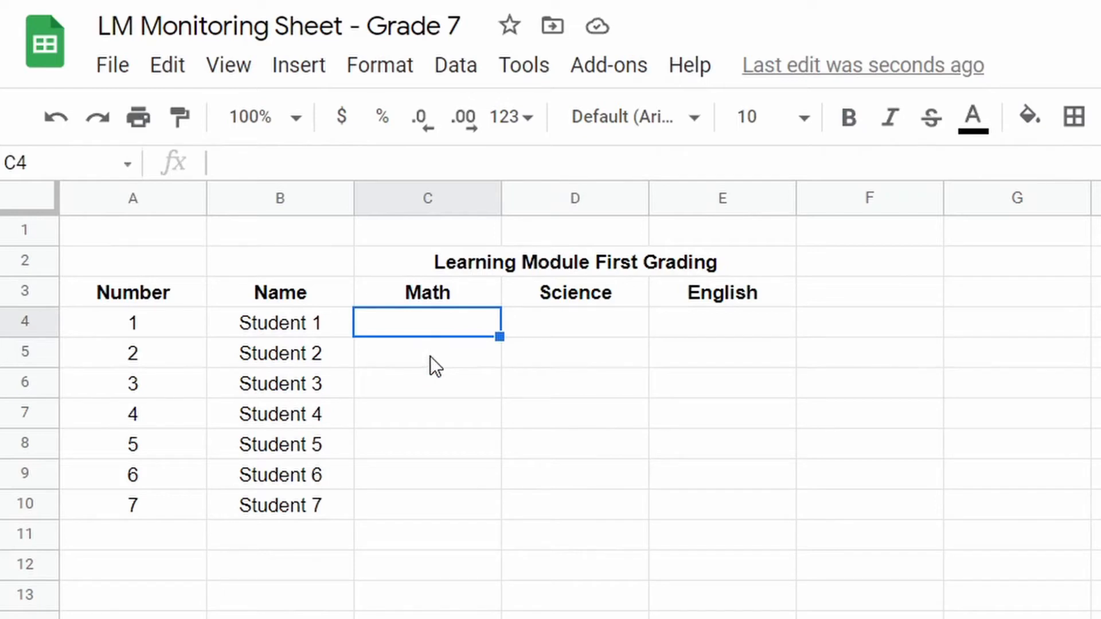
{"action": "left_click", "coordinate": [431, 356]}
{"action": "left_click", "coordinate": [430, 327]}
{"action": "left_click", "coordinate": [439, 354]}
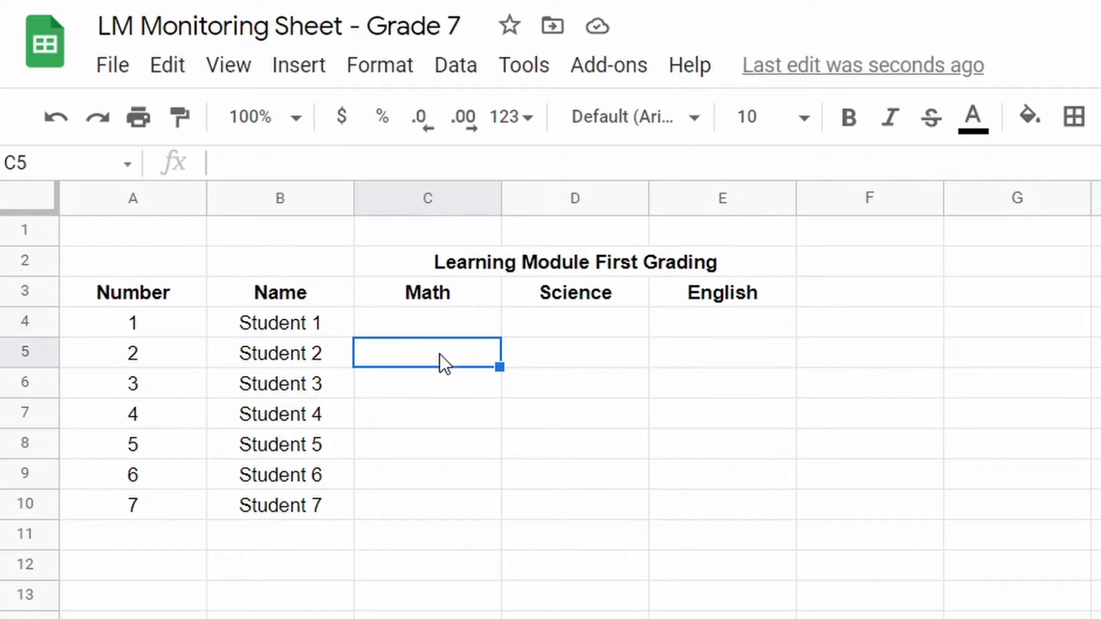
{"action": "left_click", "coordinate": [469, 326]}
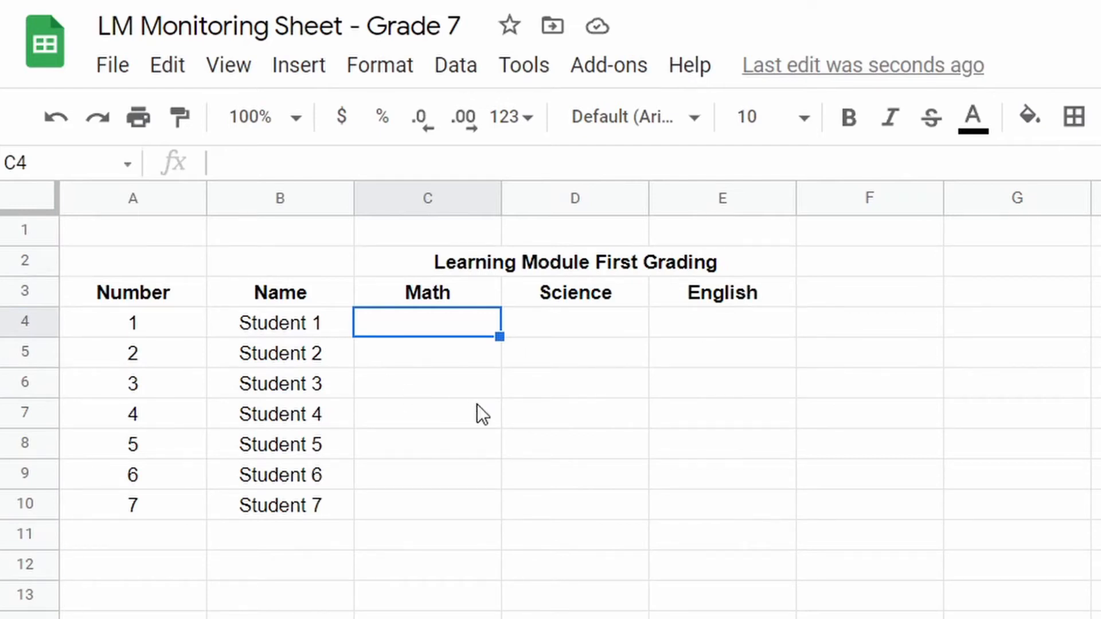
{"action": "left_click", "coordinate": [435, 356]}
{"action": "left_click", "coordinate": [436, 330]}
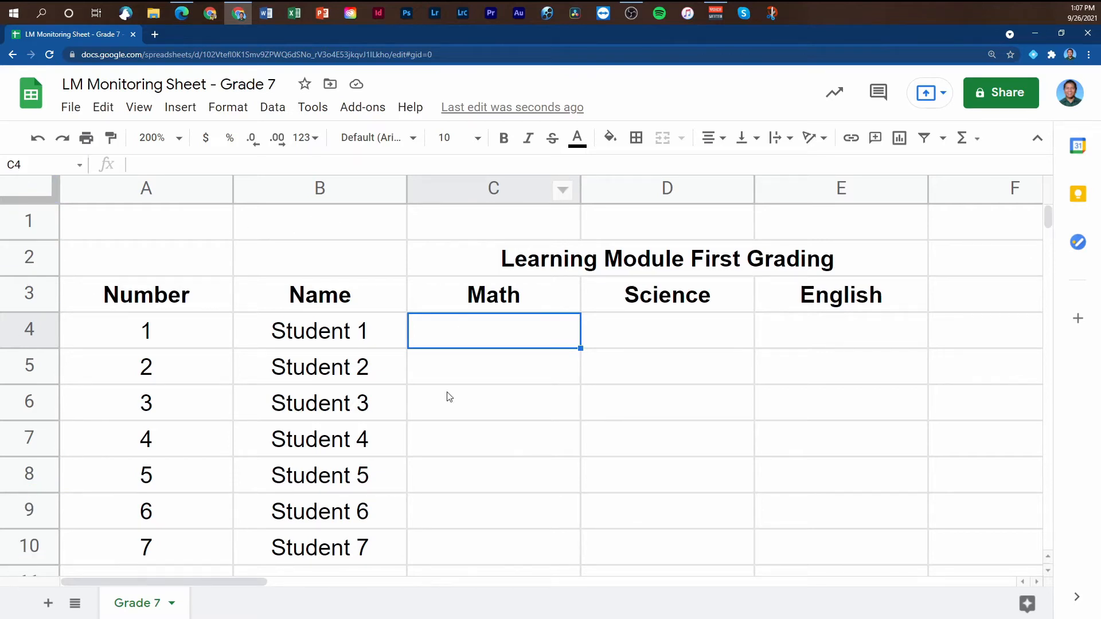
{"action": "left_click", "coordinate": [482, 372]}
{"action": "left_click", "coordinate": [484, 408]}
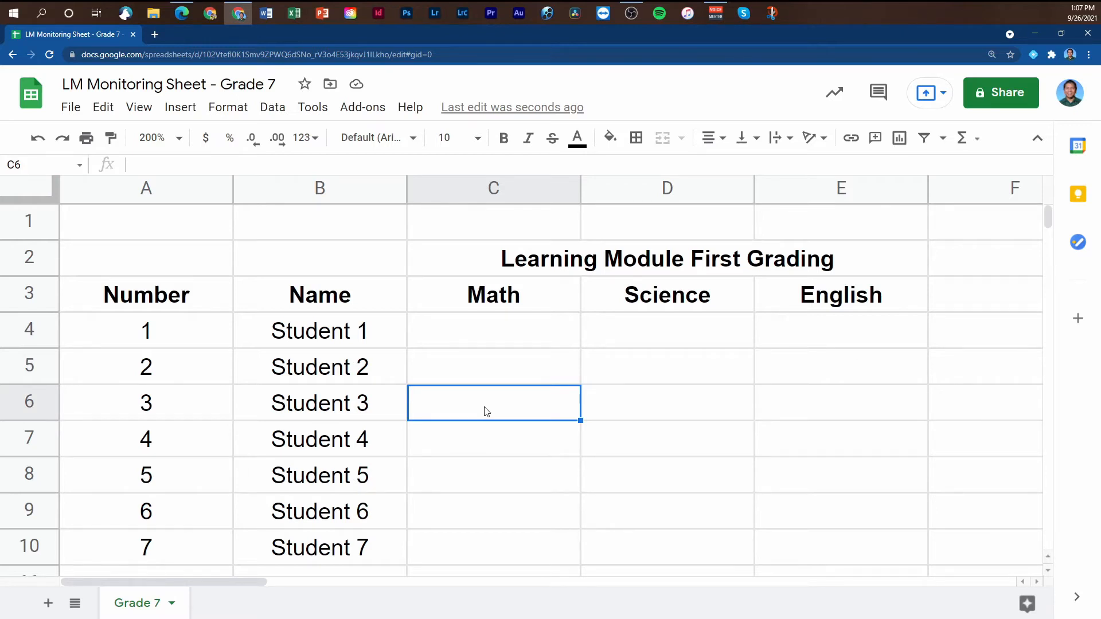
{"action": "left_click", "coordinate": [489, 339]}
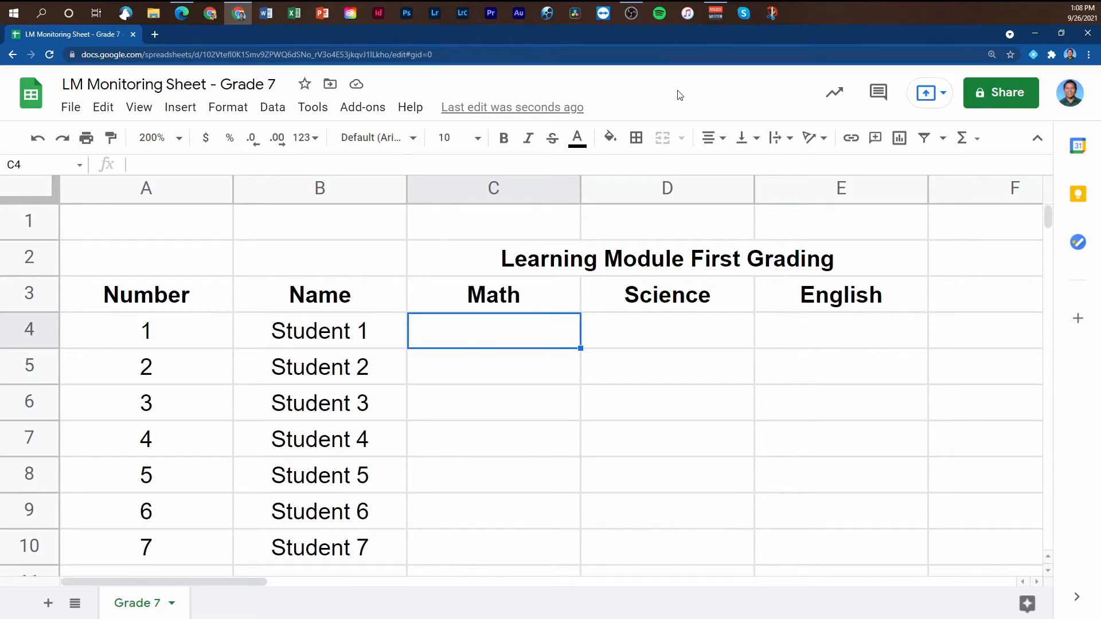
{"action": "key", "text": "ctrl+minus"}
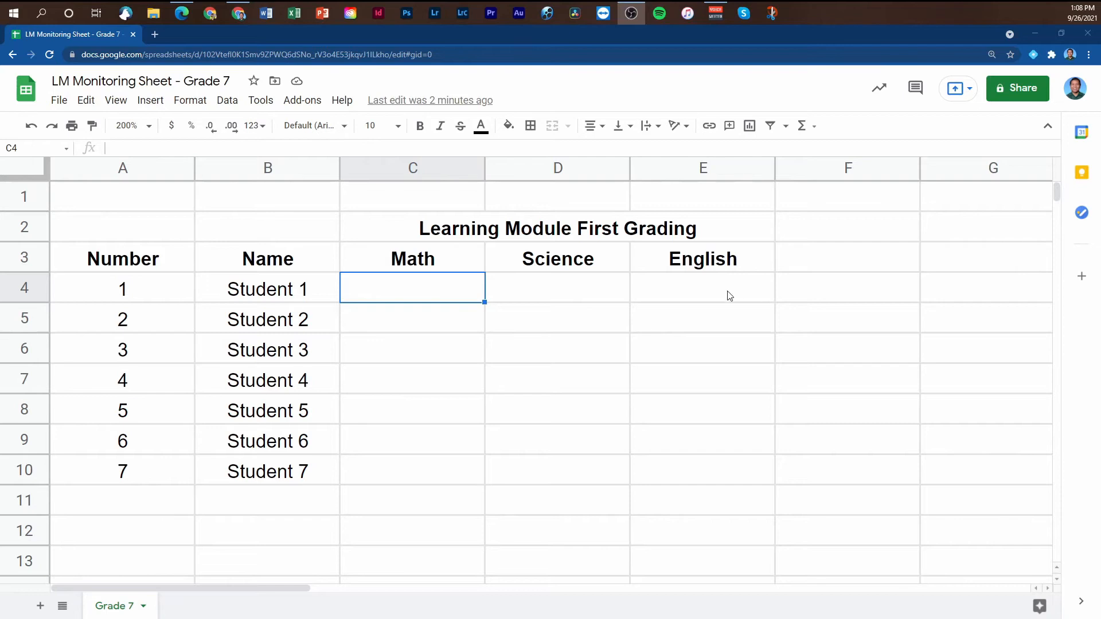
{"action": "left_click", "coordinate": [438, 293]}
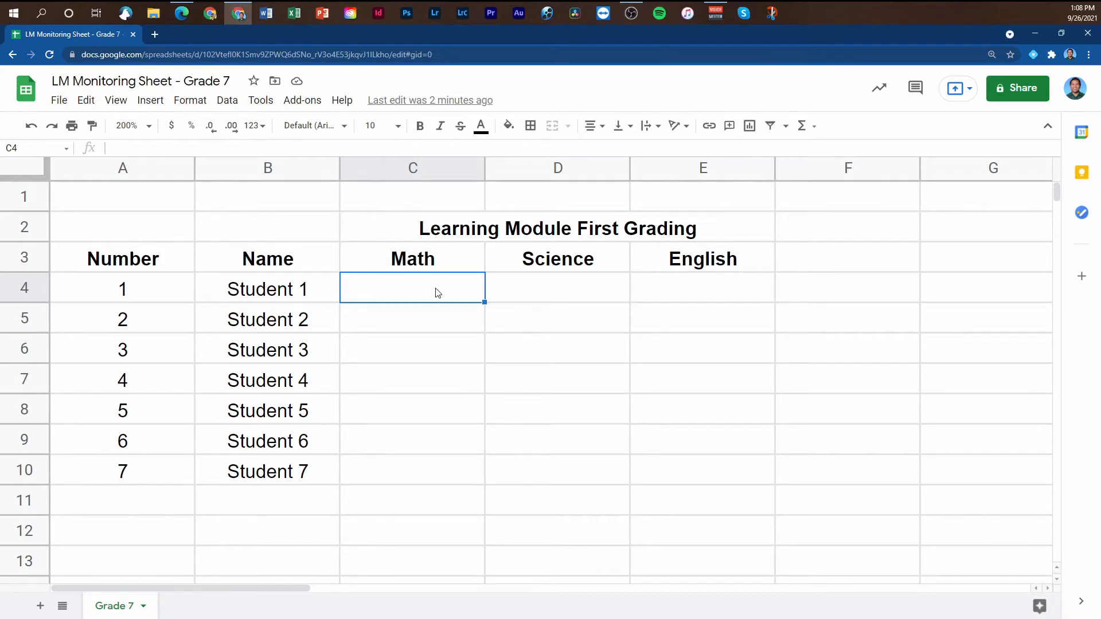
{"action": "right_click", "coordinate": [437, 293]}
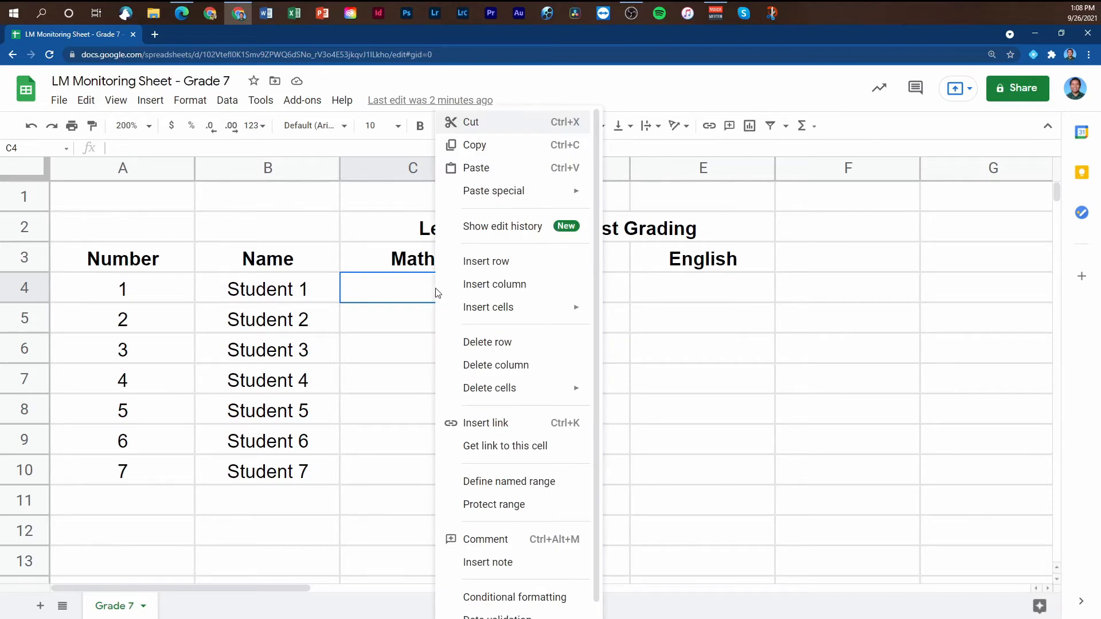
{"action": "scroll", "coordinate": [516, 367], "scroll_direction": "down", "scroll_amount": 1}
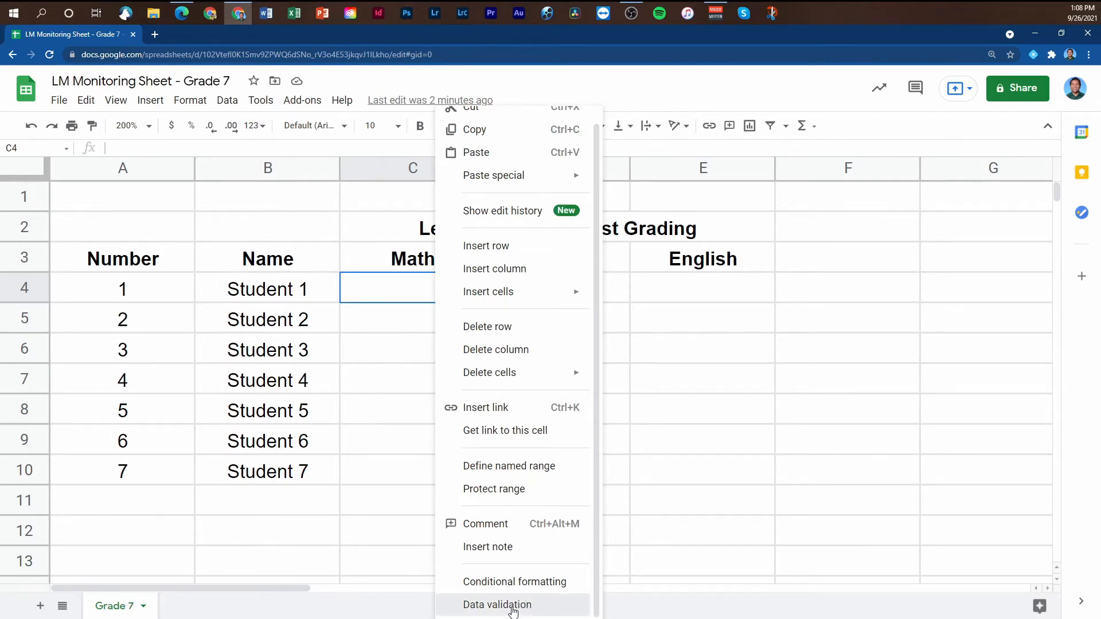
{"action": "left_click", "coordinate": [513, 609]}
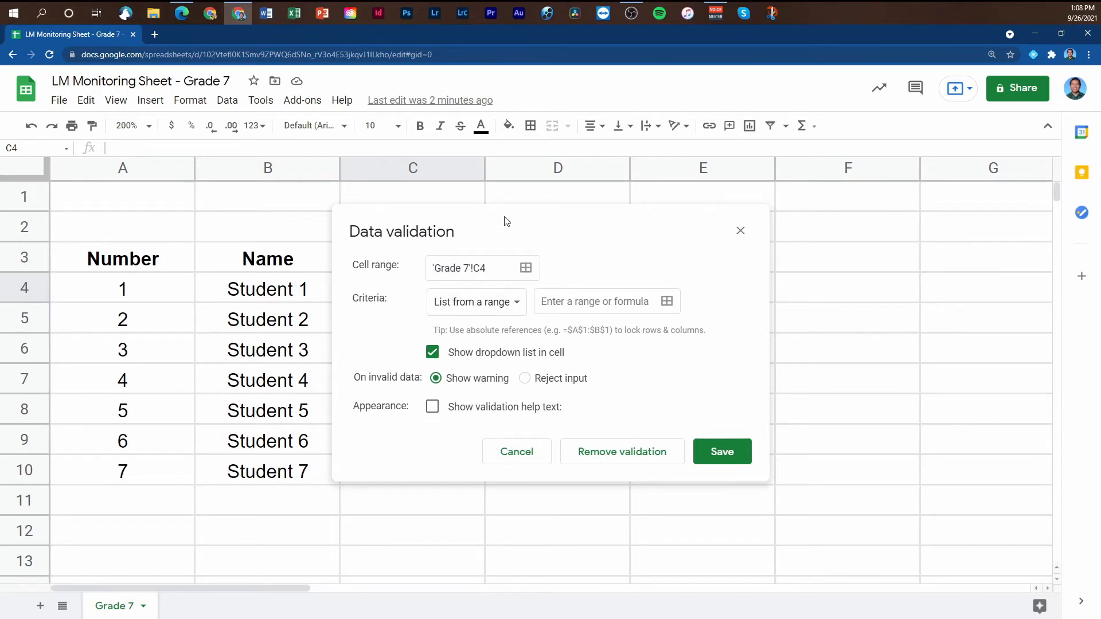
{"action": "left_click", "coordinate": [741, 231]}
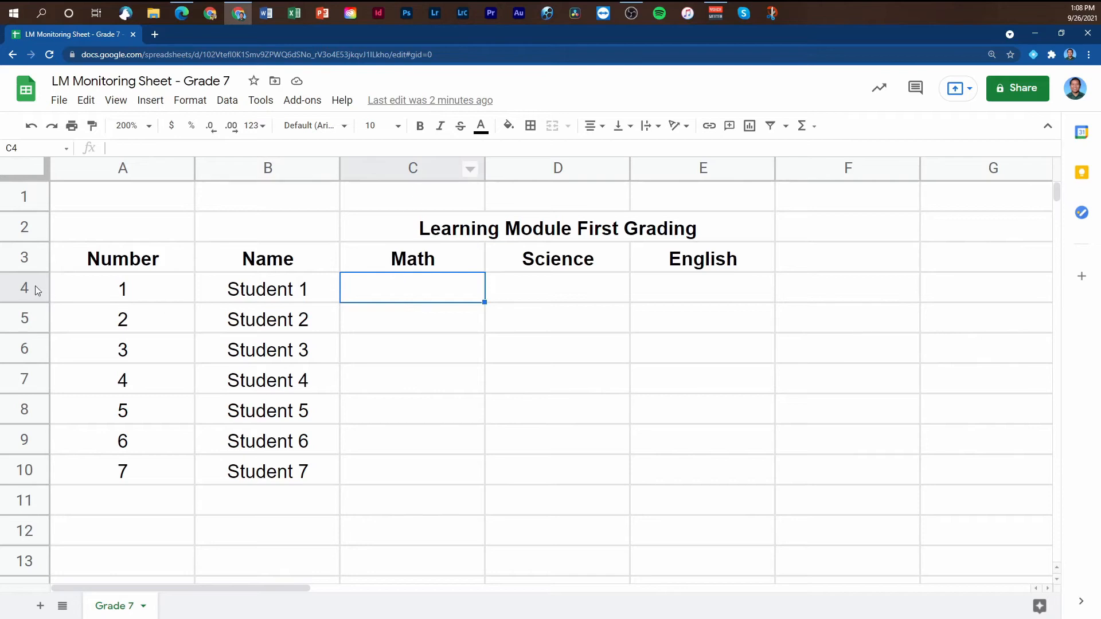
{"action": "right_click", "coordinate": [394, 294]}
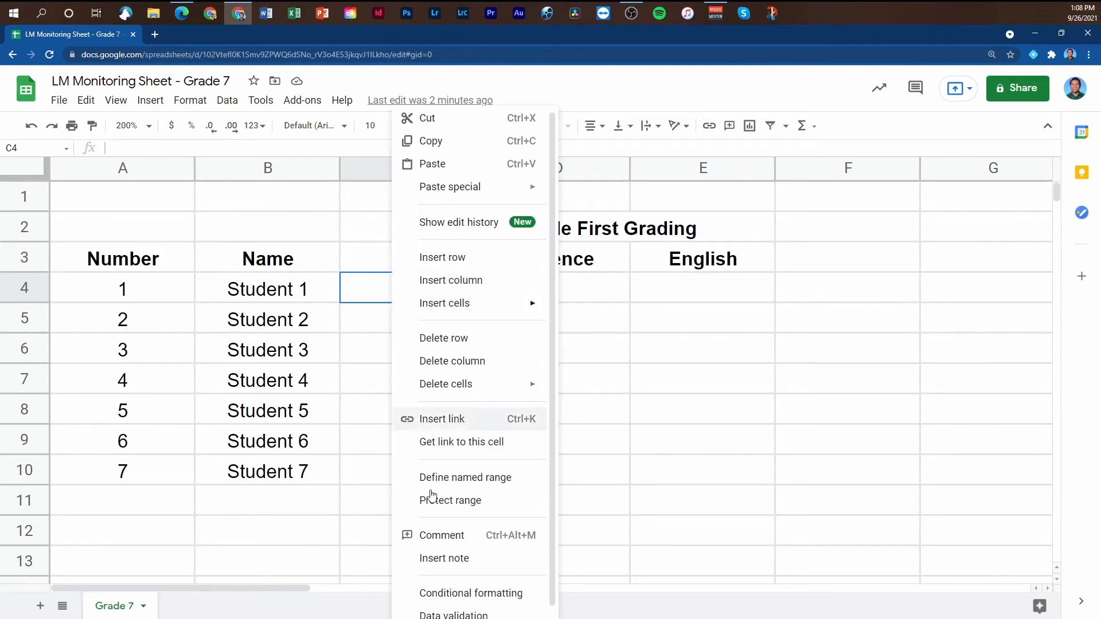
{"action": "left_click", "coordinate": [459, 607]}
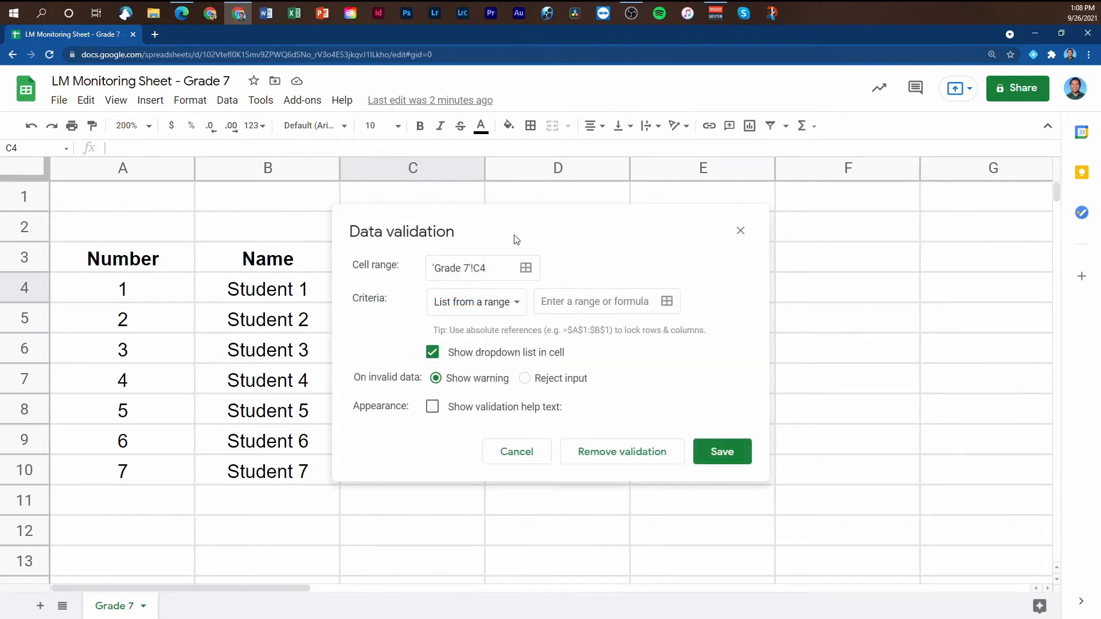
{"action": "left_click_drag", "start_coordinate": [528, 217], "coordinate": [703, 253]}
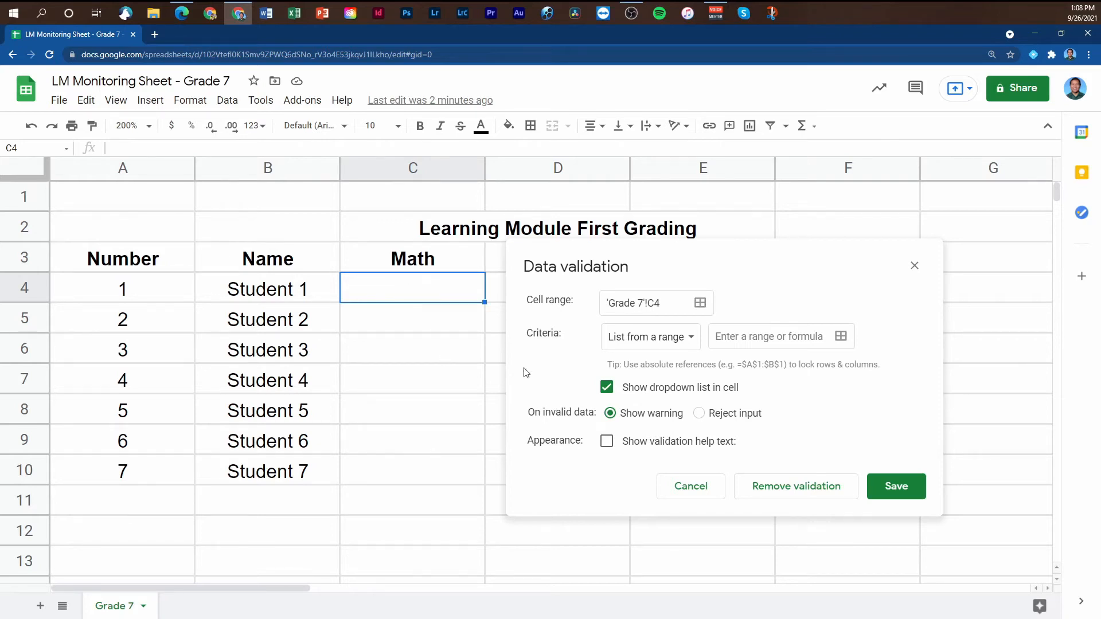
{"action": "left_click", "coordinate": [686, 343]}
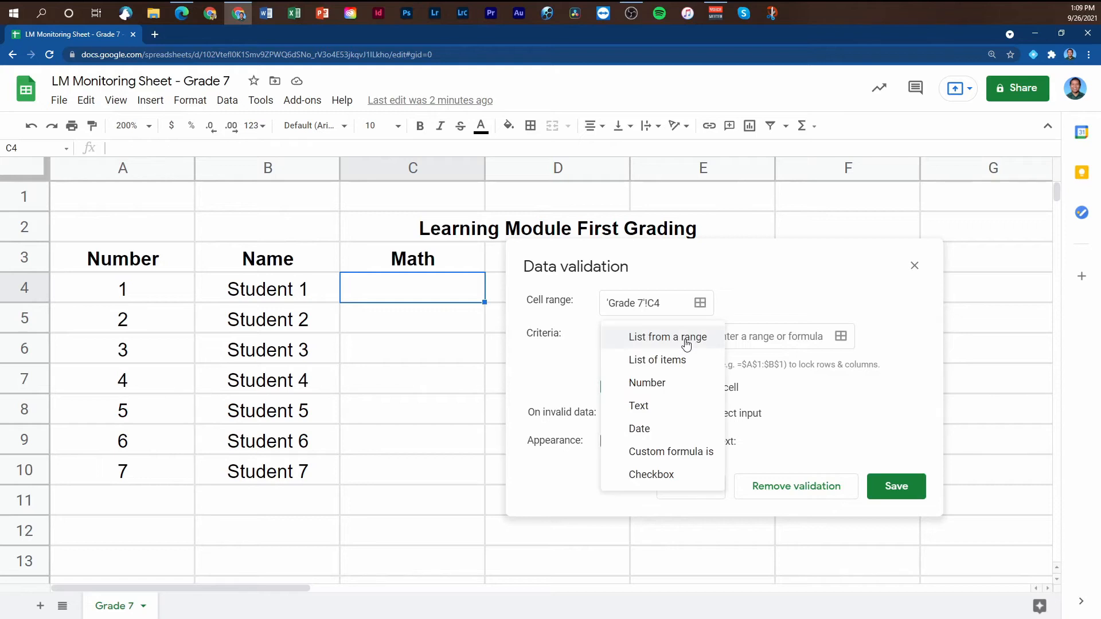
{"action": "left_click", "coordinate": [684, 343]}
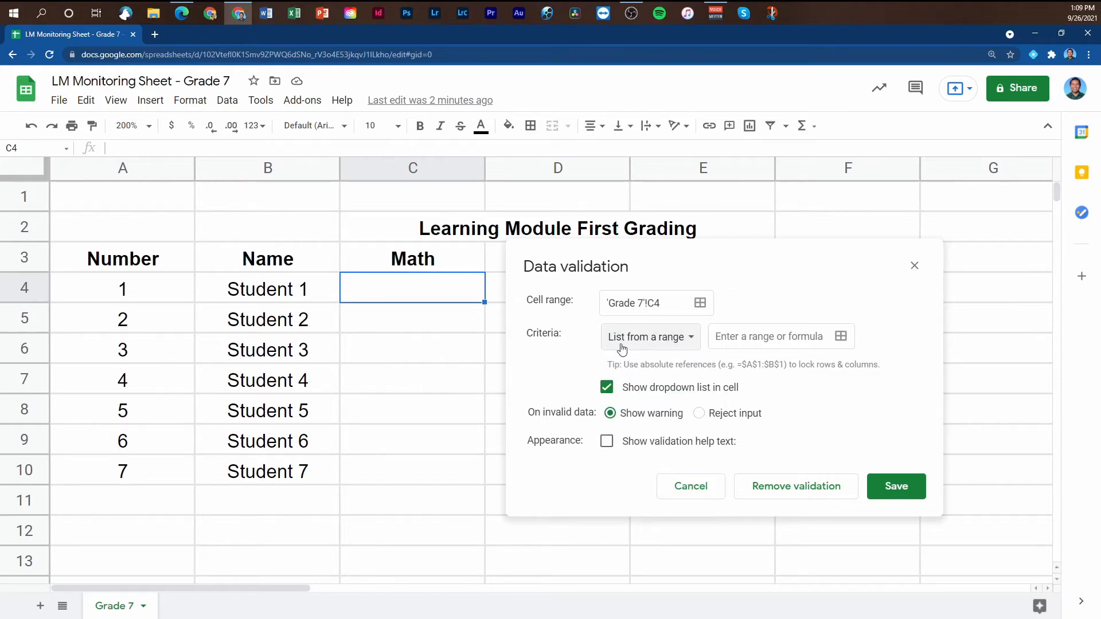
{"action": "left_click", "coordinate": [841, 337]}
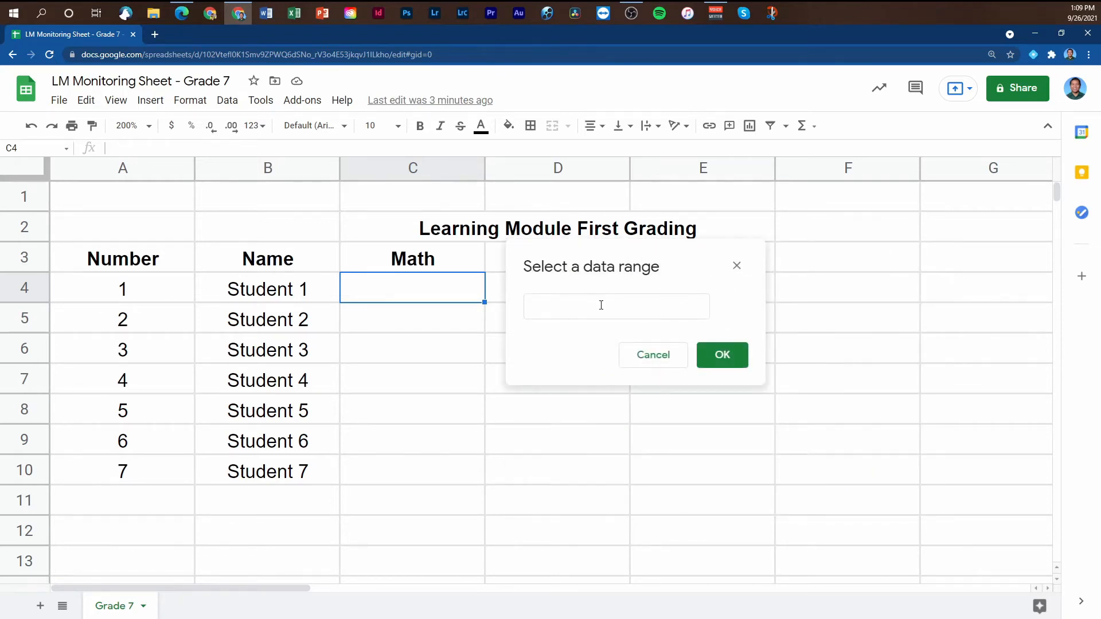
{"action": "left_click_drag", "start_coordinate": [625, 257], "coordinate": [751, 260]}
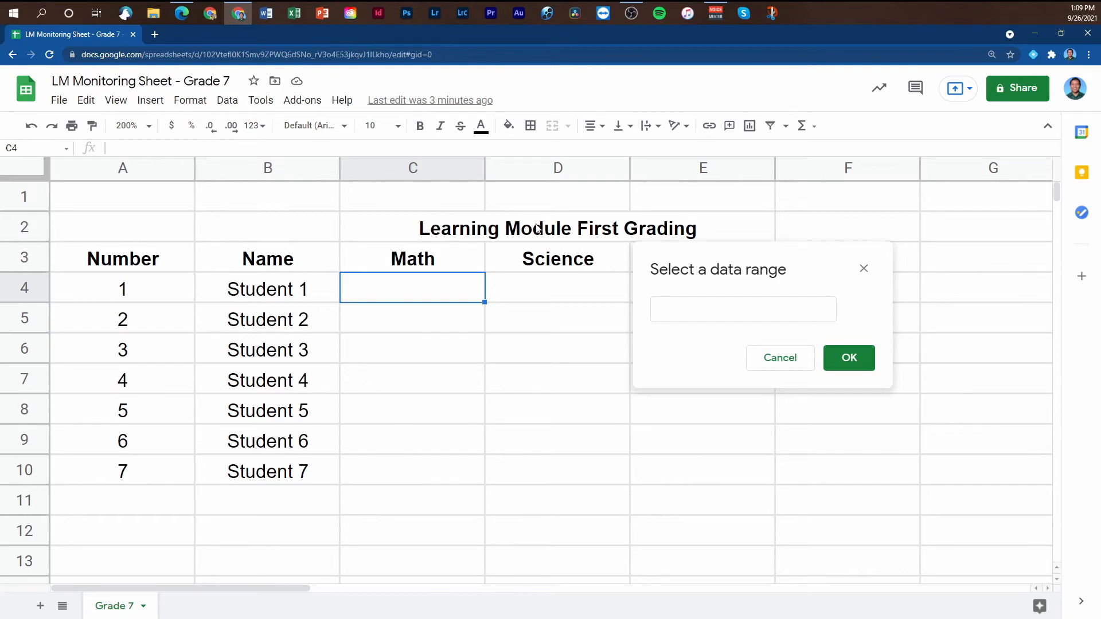
{"action": "left_click", "coordinate": [863, 269]}
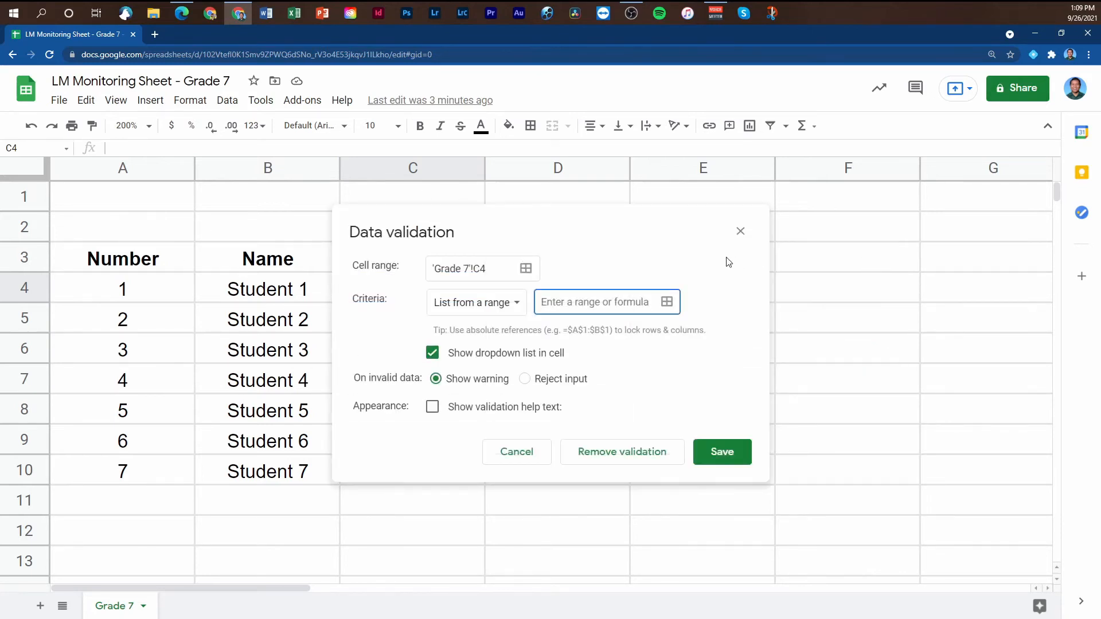
{"action": "left_click", "coordinate": [740, 232]}
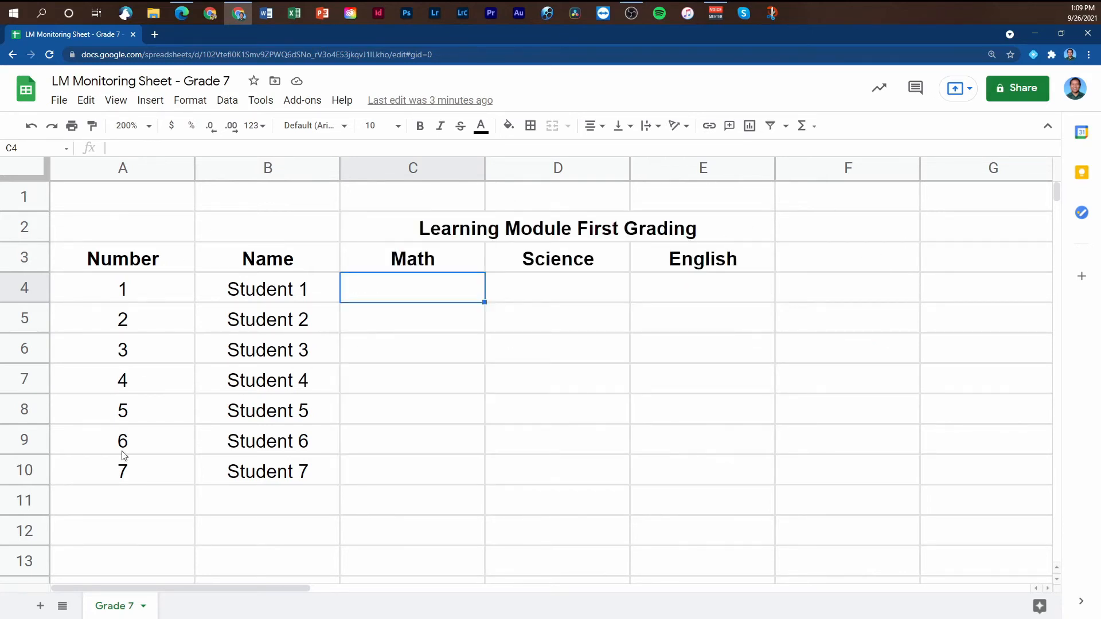
- Add a new sheet to the spreadsheet and rename it as "Remarks"
{"action": "left_click", "coordinate": [41, 607]}
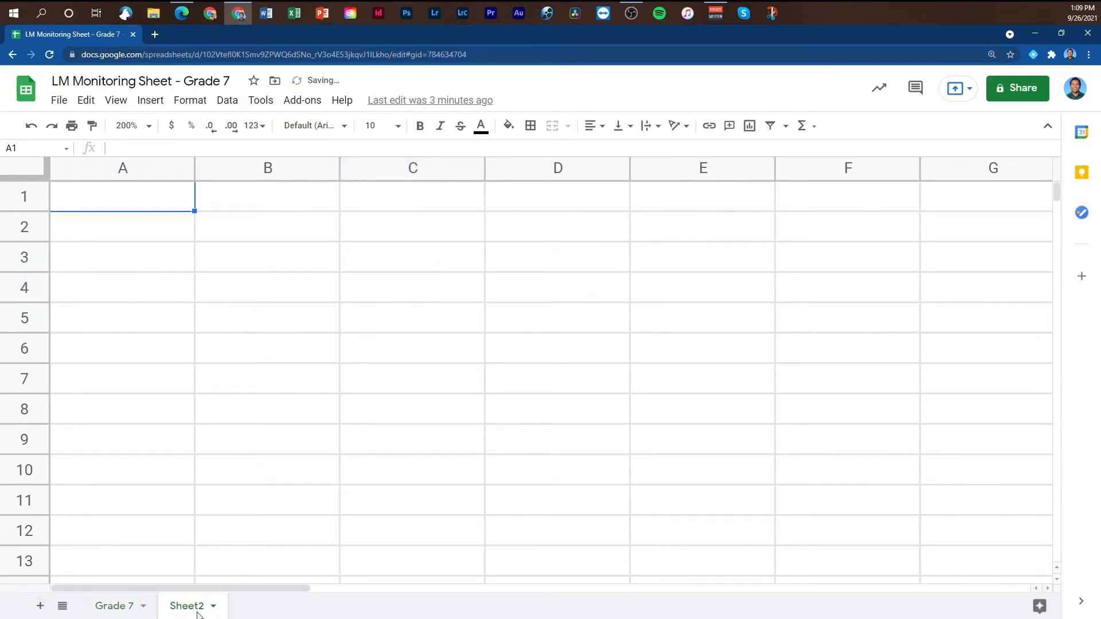
{"action": "right_click", "coordinate": [191, 613]}
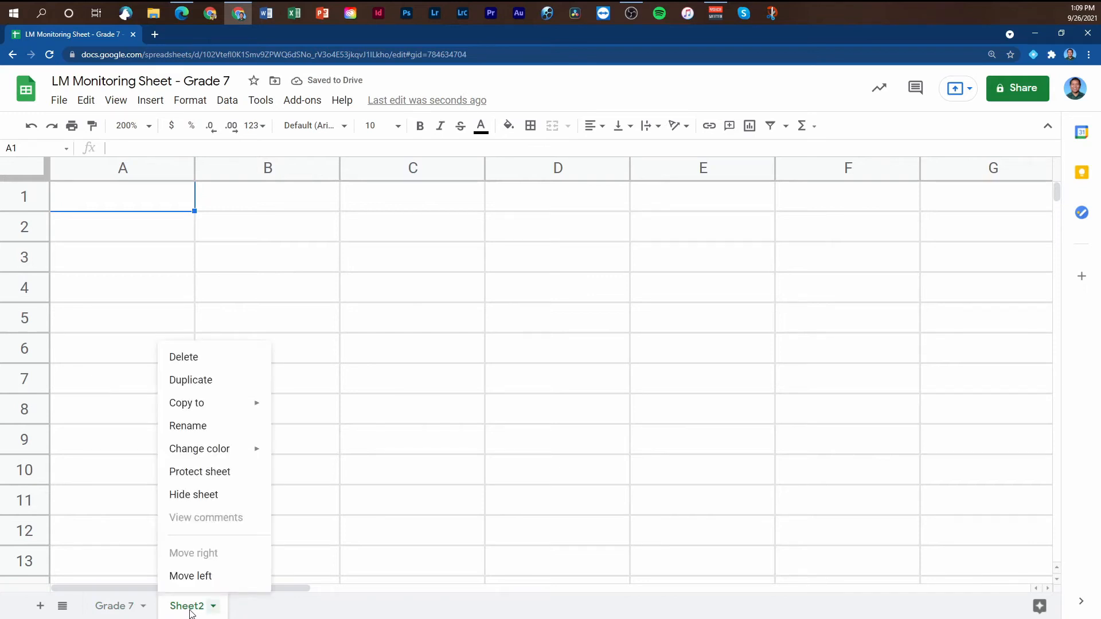
{"action": "left_click", "coordinate": [206, 429]}
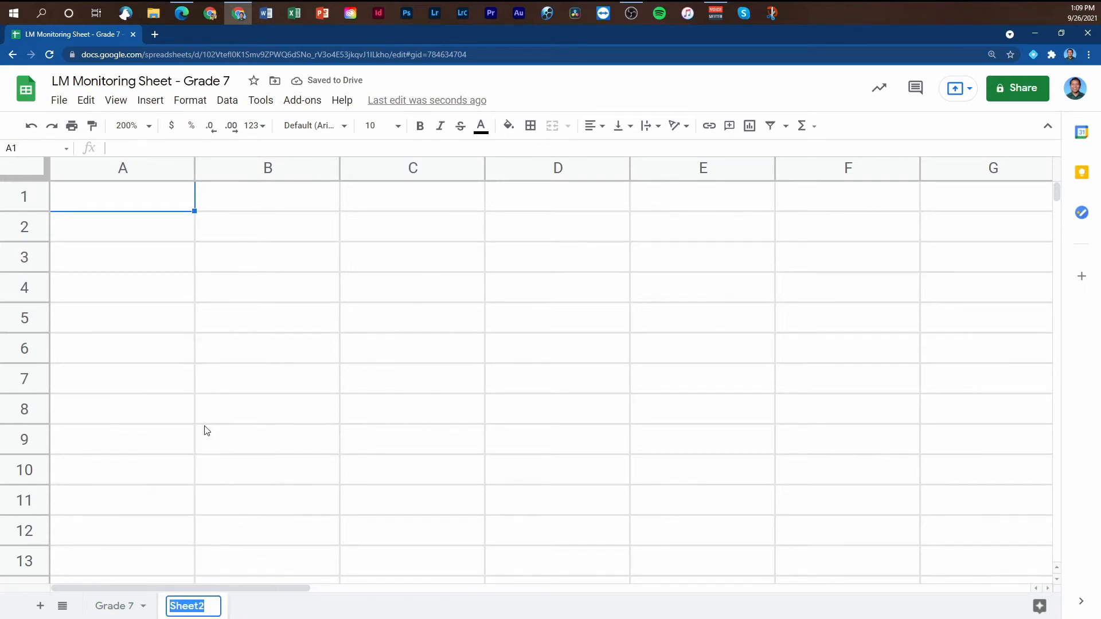
{"action": "type", "text": "rease"}
{"action": "key", "text": "BackSpace"}
{"action": "key", "text": "BackSpace"}
{"action": "key", "text": "BackSpace"}
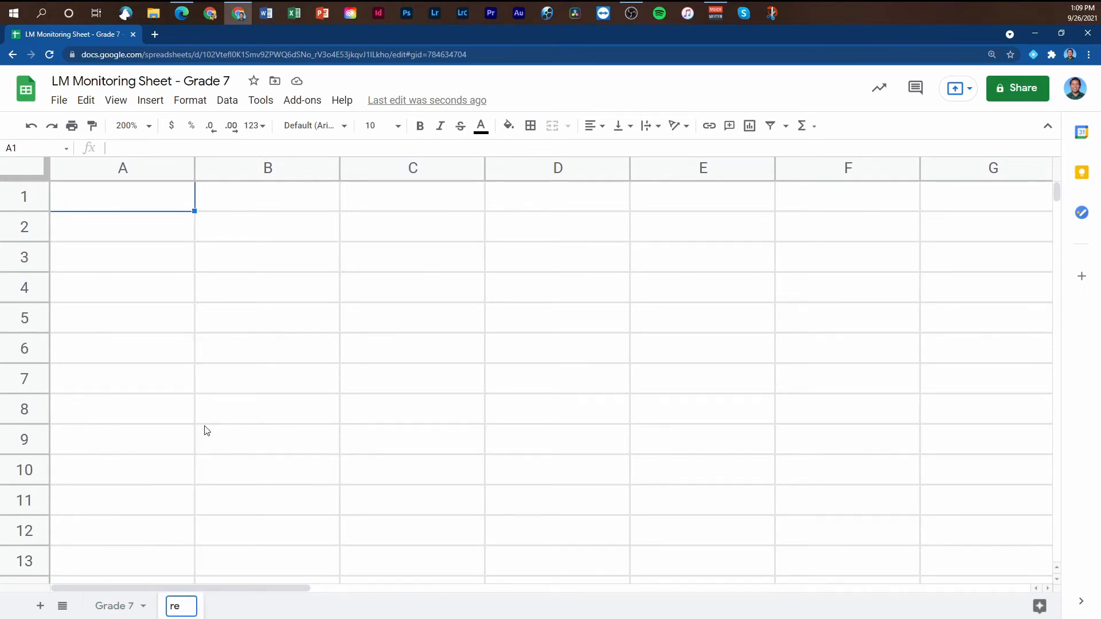
{"action": "key", "text": "BackSpace"}
{"action": "key", "text": "BackSpace"}
{"action": "type", "text": "Remarks"}
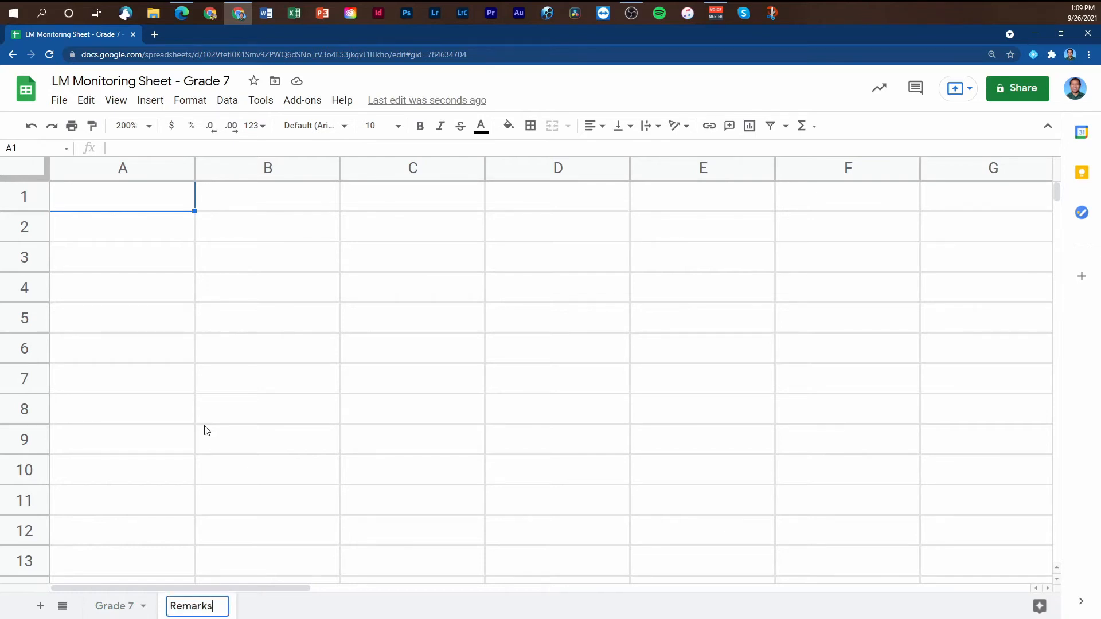
{"action": "key", "text": "Return"}
- Enter the heading "Remarks" in A1 of the Remarks sheet, followed by "Submitted", "Checked" and "Recorded" in A2:A4
{"action": "left_click", "coordinate": [121, 200]}
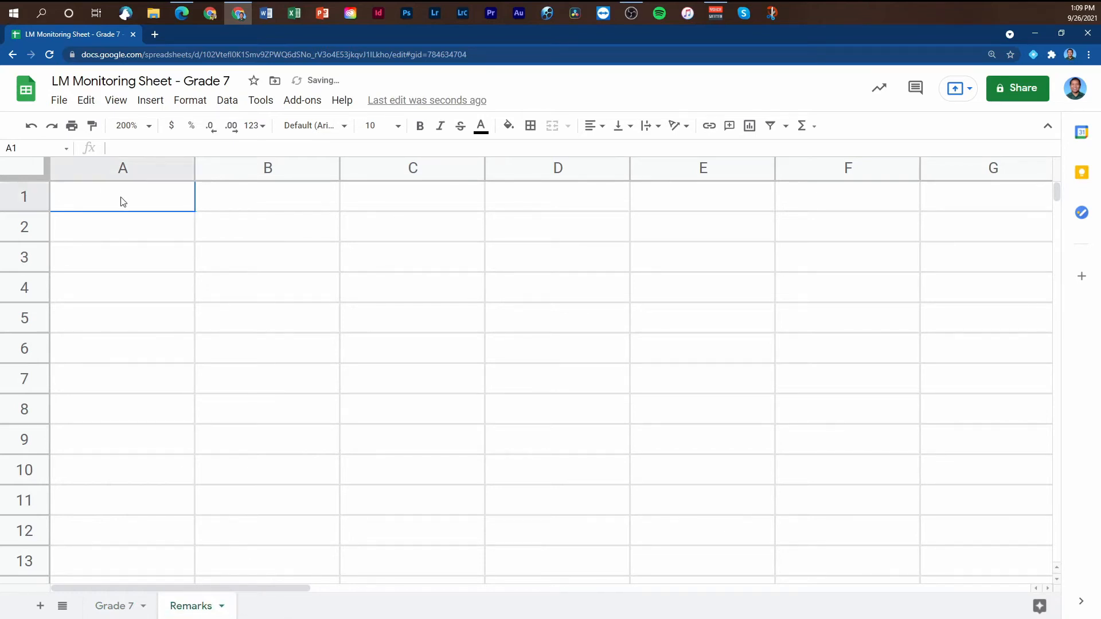
{"action": "type", "text": "Remarks"}
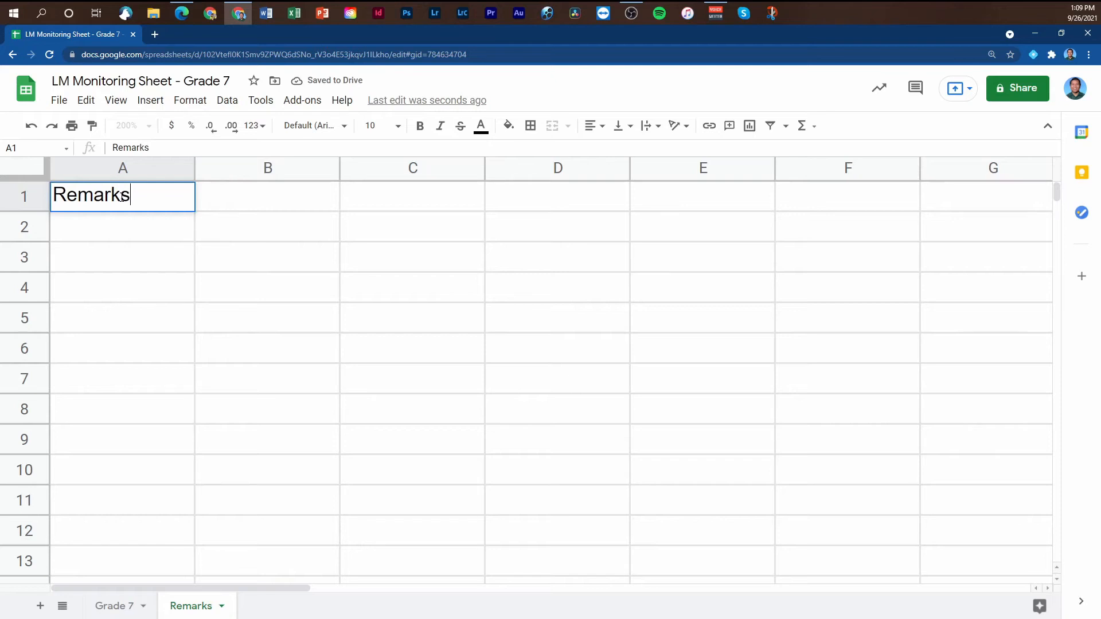
{"action": "key", "text": "Return"}
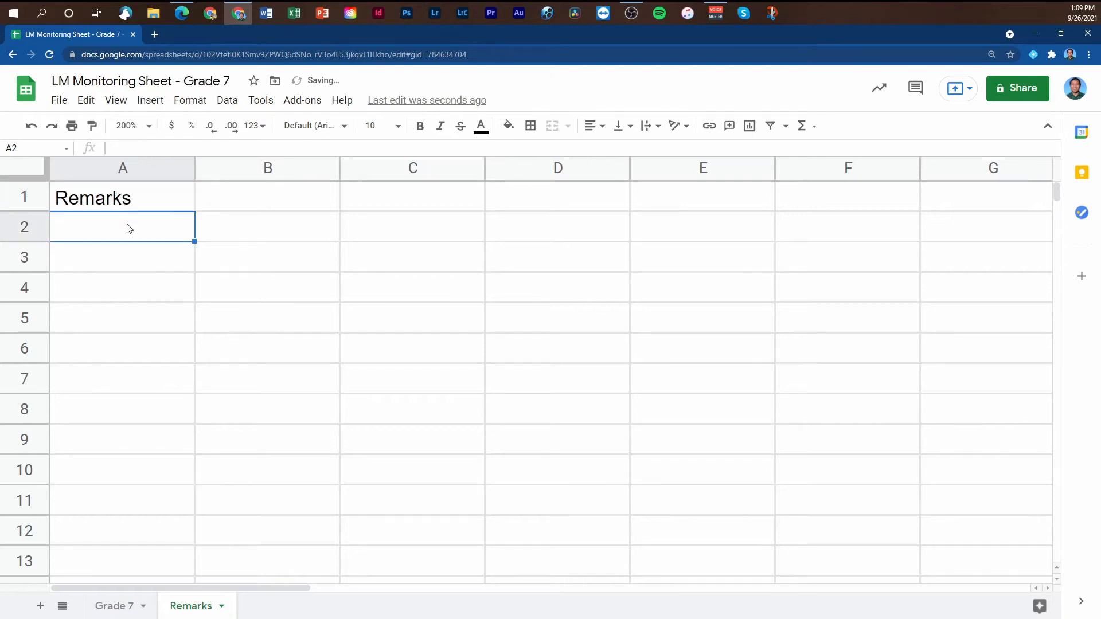
{"action": "type", "text": "Submitted"}
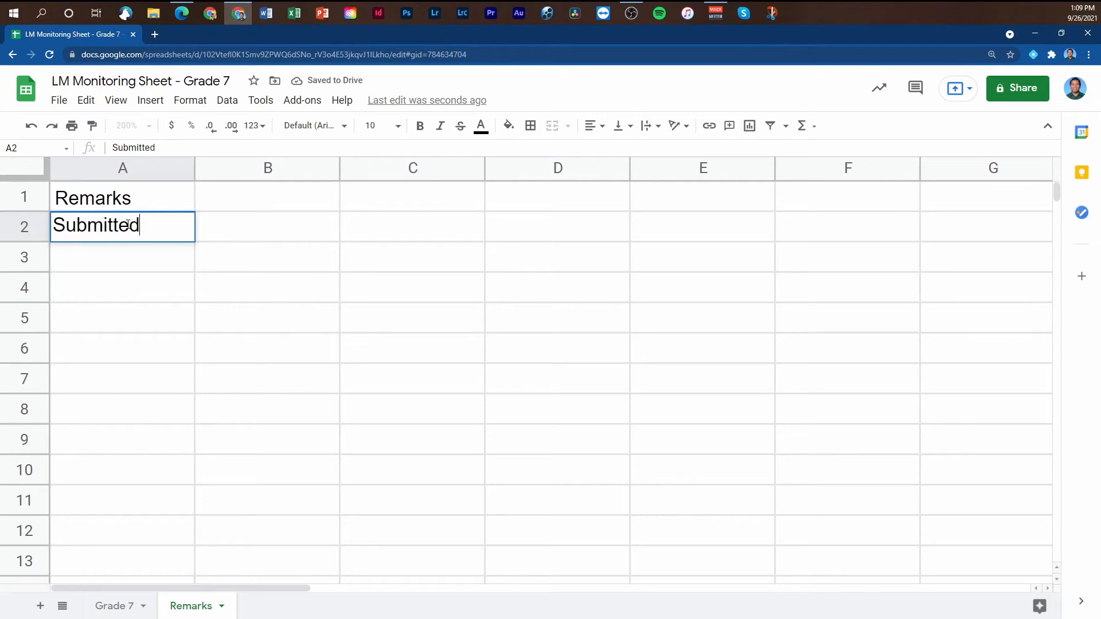
{"action": "key", "text": "Return"}
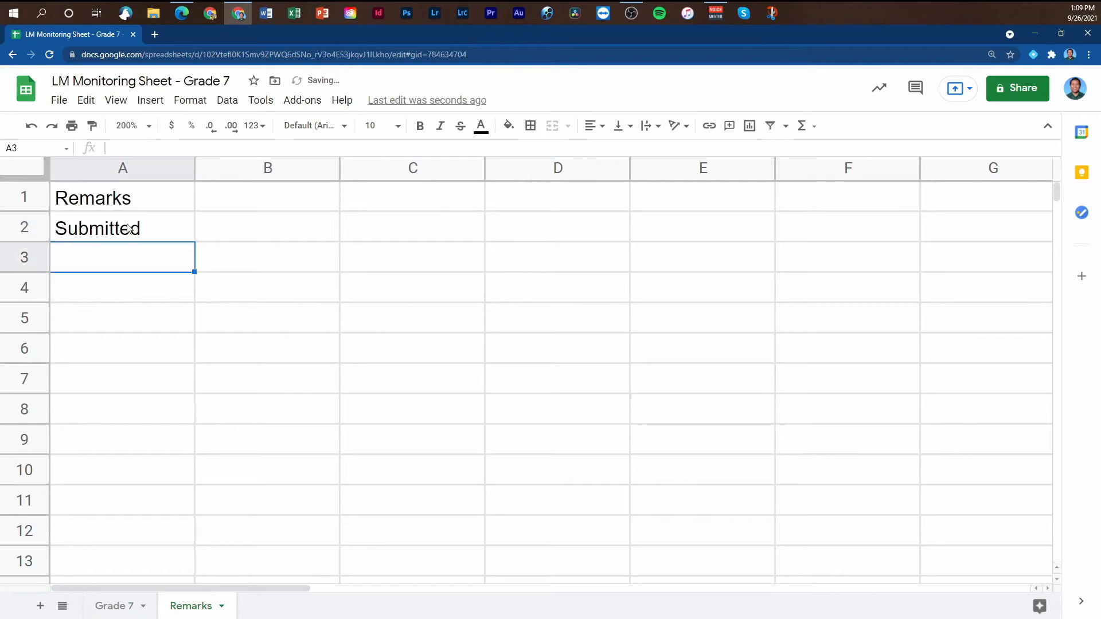
{"action": "type", "text": "Checked"}
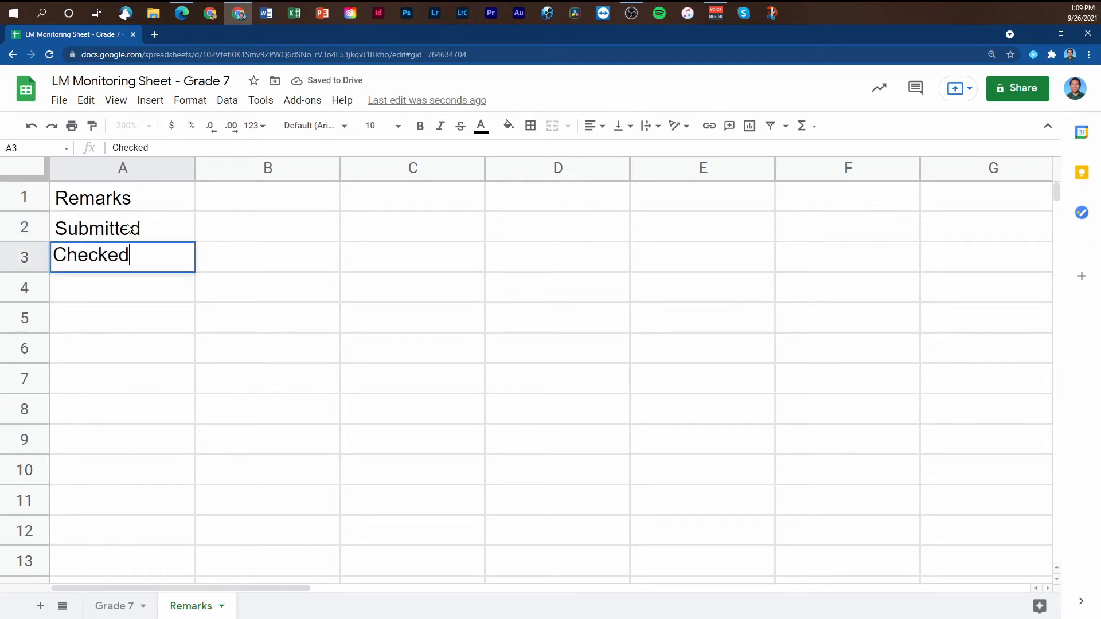
{"action": "key", "text": "Return"}
{"action": "type", "text": "Re"}
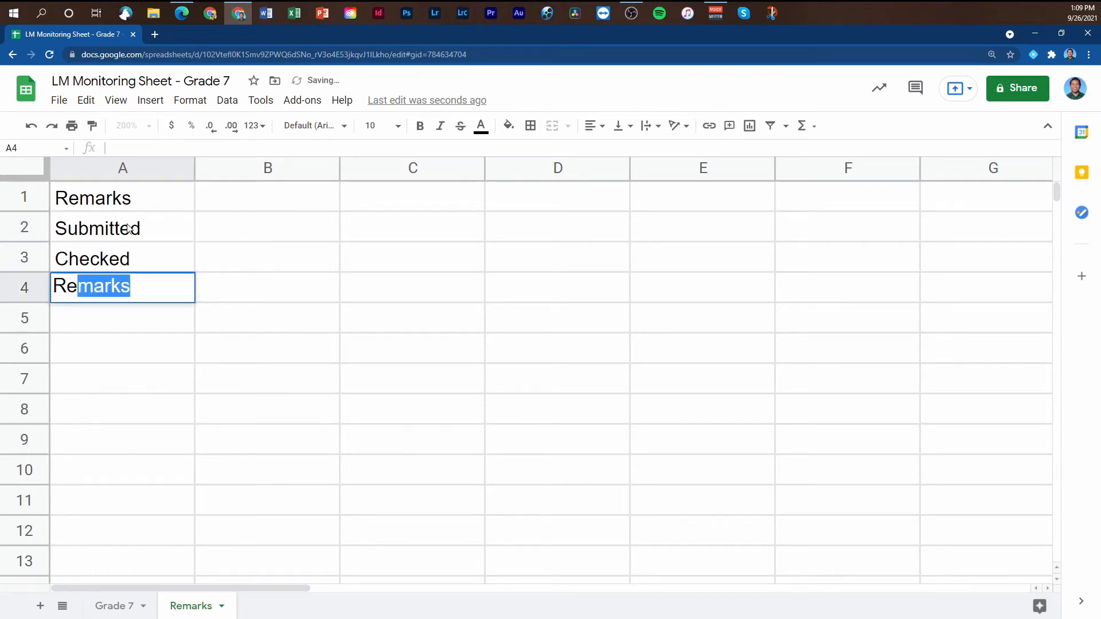
{"action": "type", "text": "corded"}
{"action": "key", "text": "Return"}
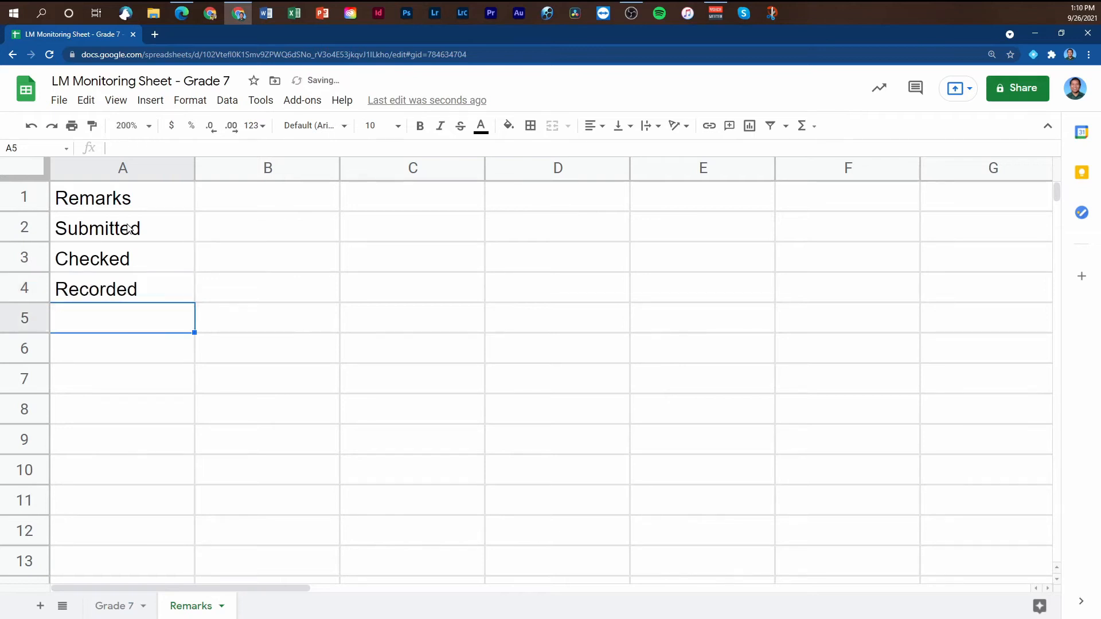
- Add "Returned" in A5 and "Incomplete" in A6 to the list of remarks
{"action": "type", "text": "REturned"}
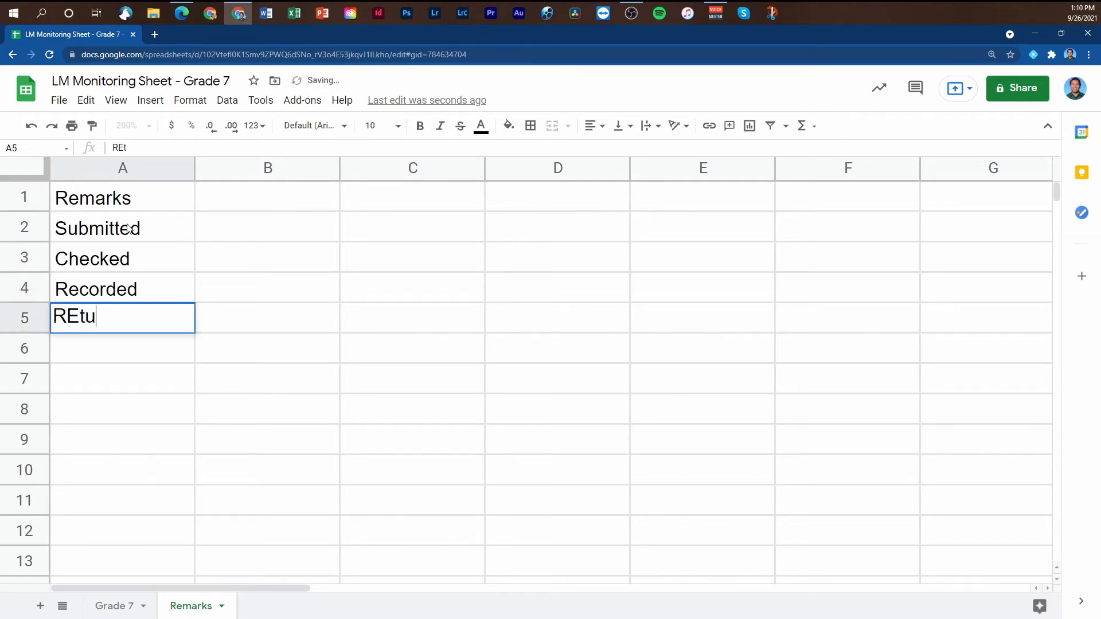
{"action": "key", "text": "BackSpace"}
{"action": "key", "text": "BackSpace"}
{"action": "key", "text": "BackSpace"}
{"action": "key", "text": "BackSpace"}
{"action": "key", "text": "BackSpace"}
{"action": "key", "text": "BackSpace"}
{"action": "key", "text": "BackSpace"}
{"action": "type", "text": "eturned"}
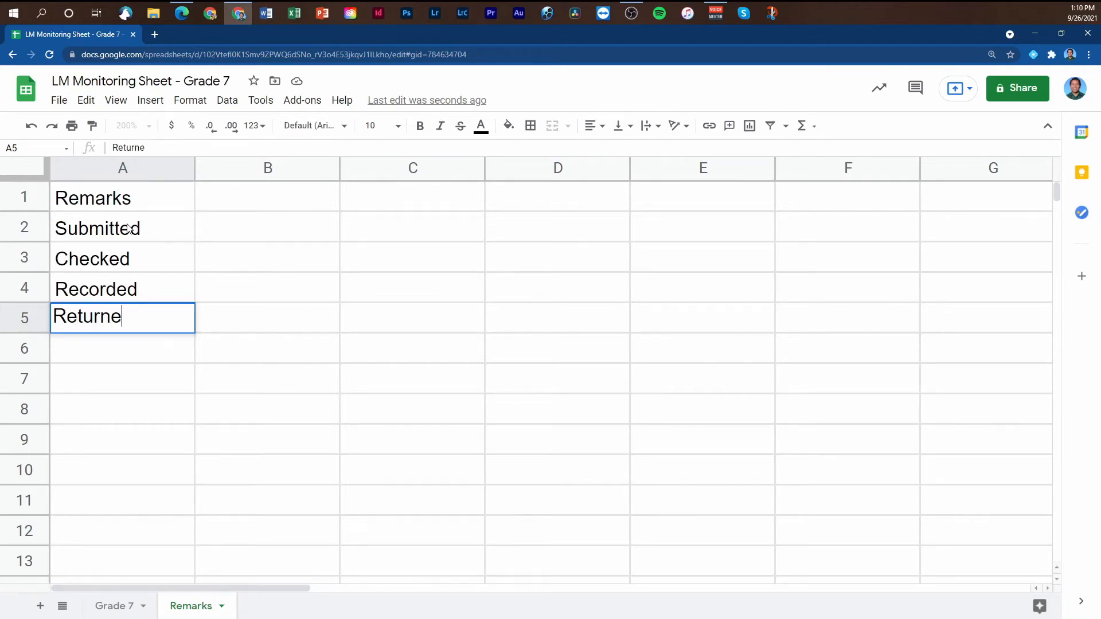
{"action": "key", "text": "Return"}
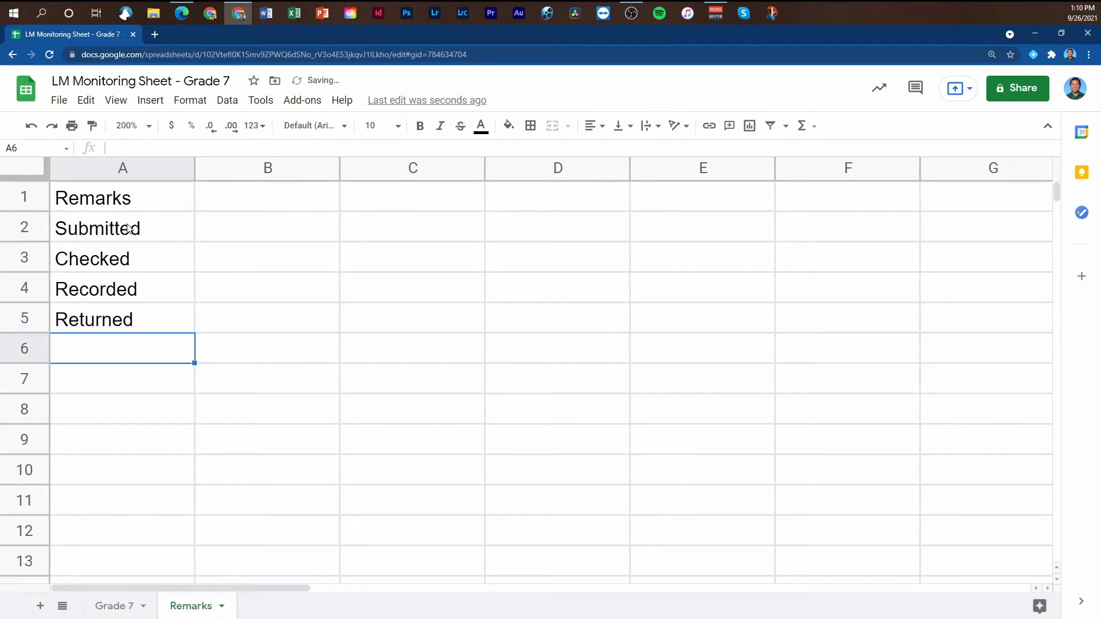
{"action": "type", "text": "Incomp"}
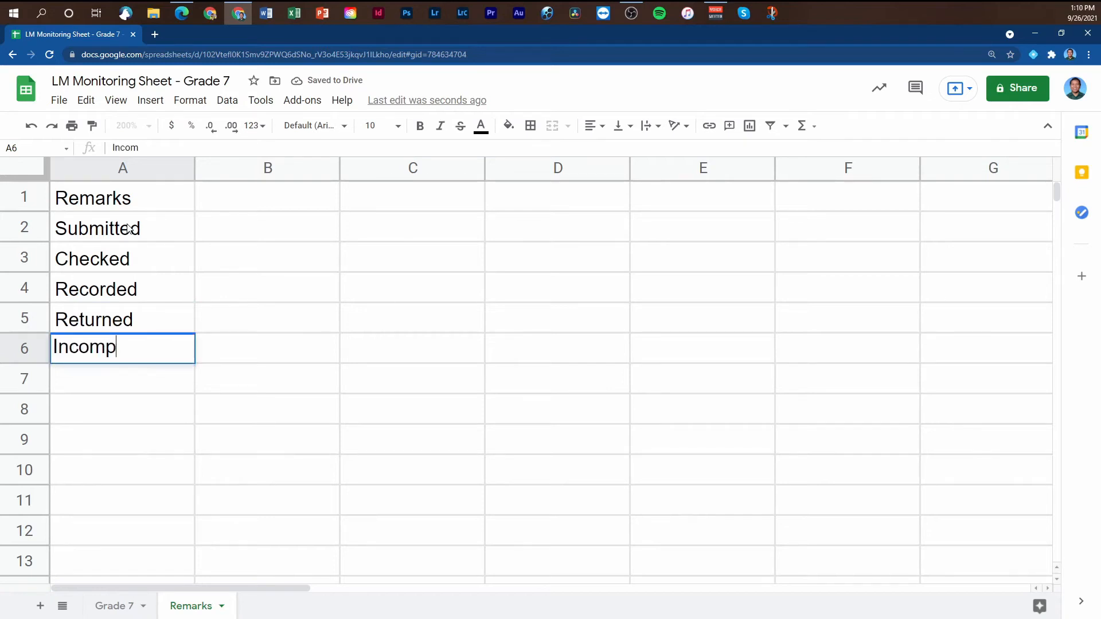
{"action": "type", "text": "lete"}
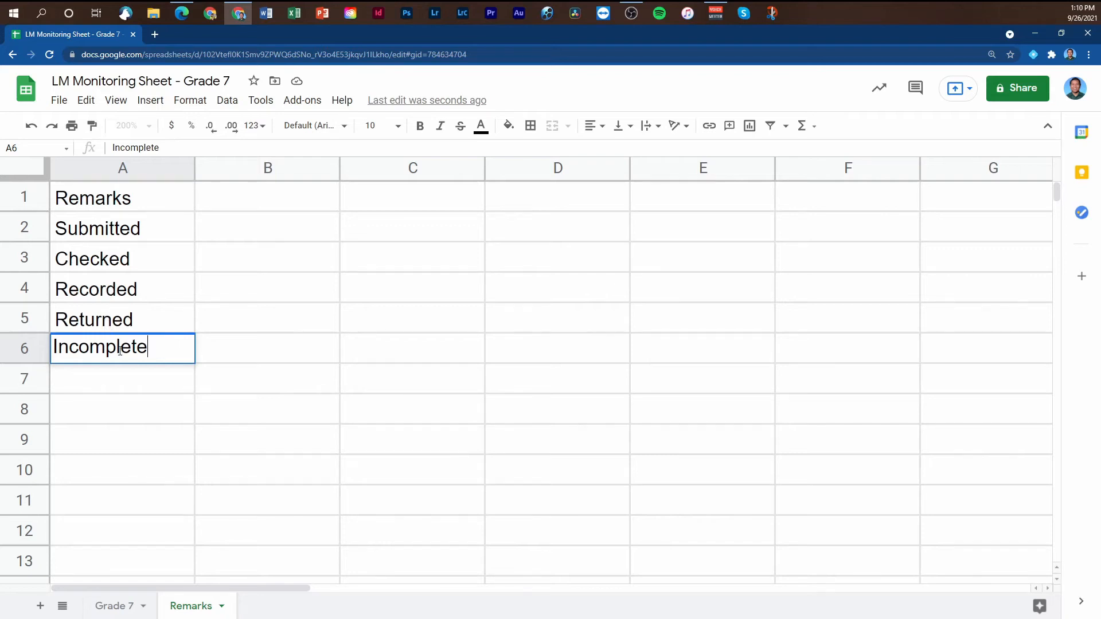
- Open data validation for cell C4 on the Grade 7 sheet and select Remarks!A2:A6 as the list's source range
{"action": "left_click", "coordinate": [112, 611]}
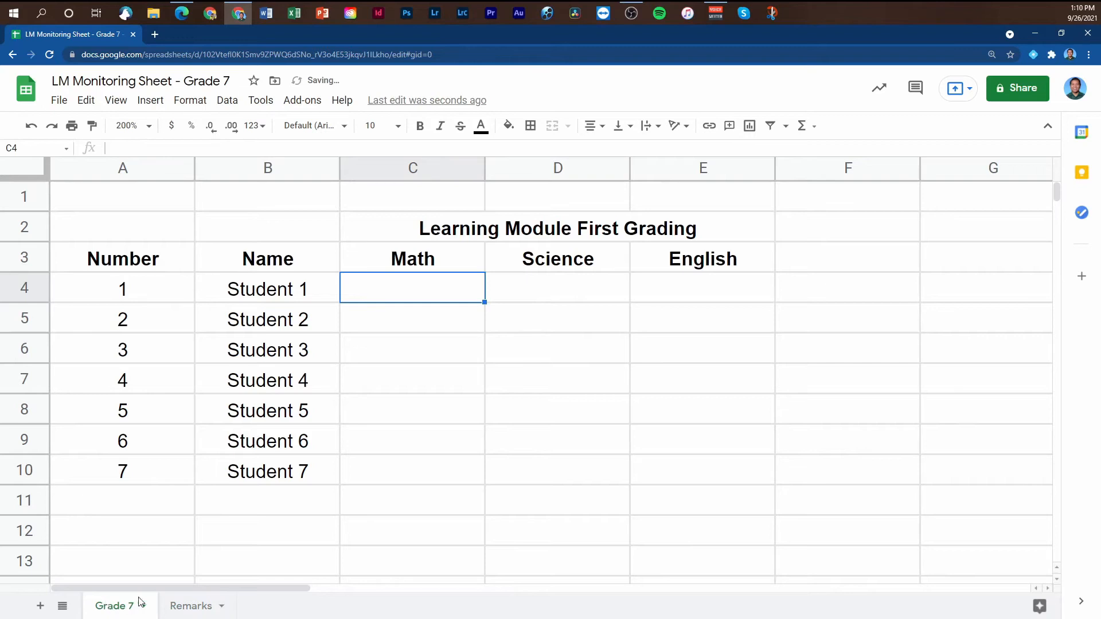
{"action": "right_click", "coordinate": [395, 293]}
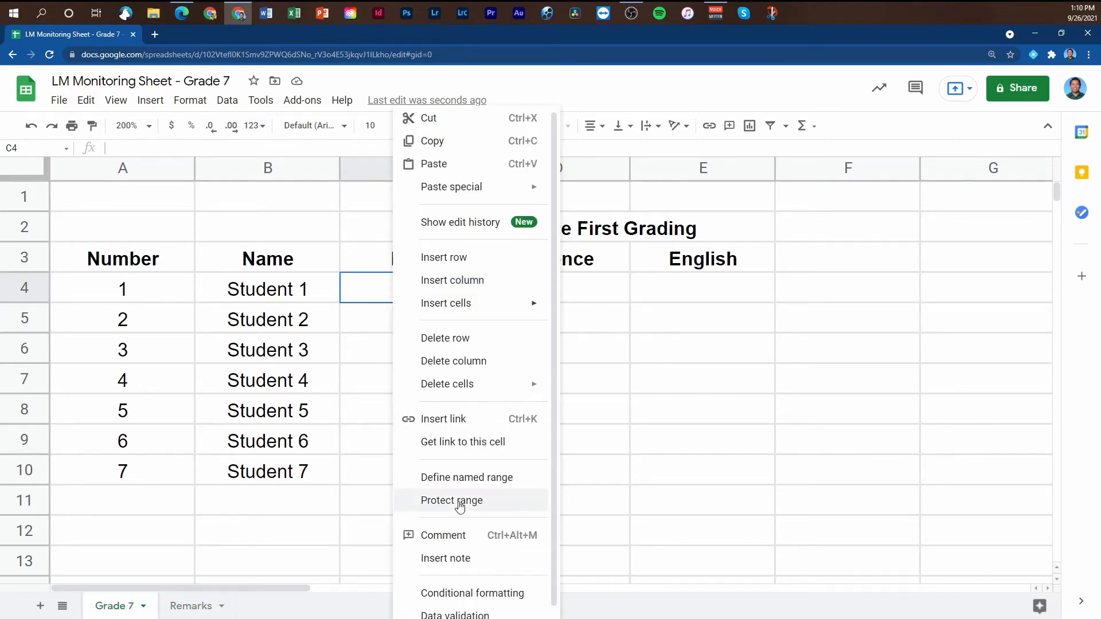
{"action": "left_click", "coordinate": [458, 606]}
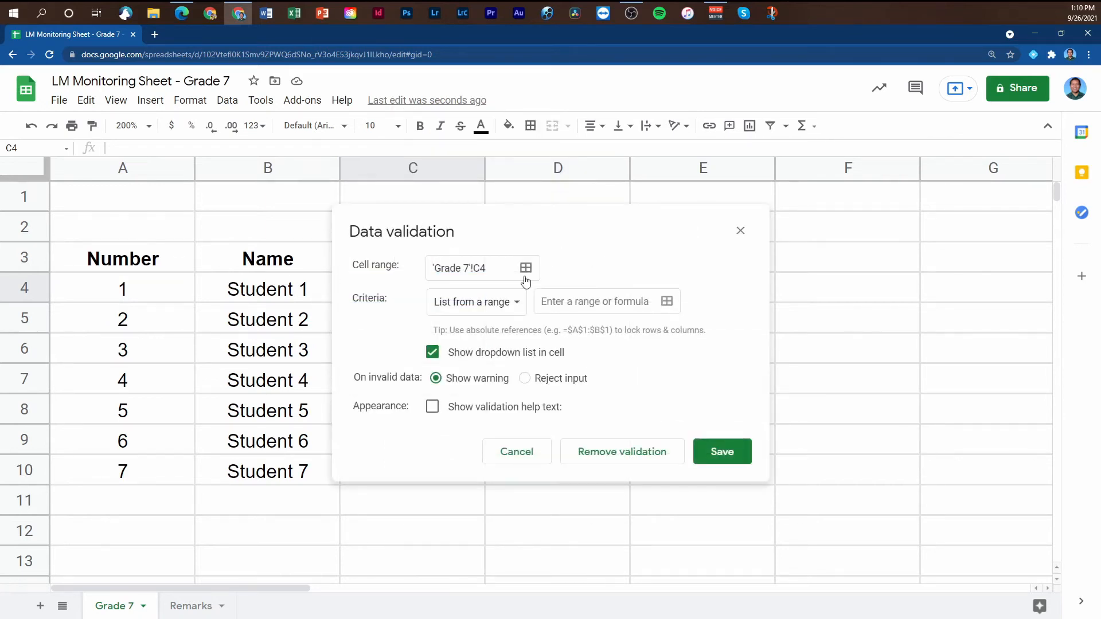
{"action": "left_click", "coordinate": [665, 303]}
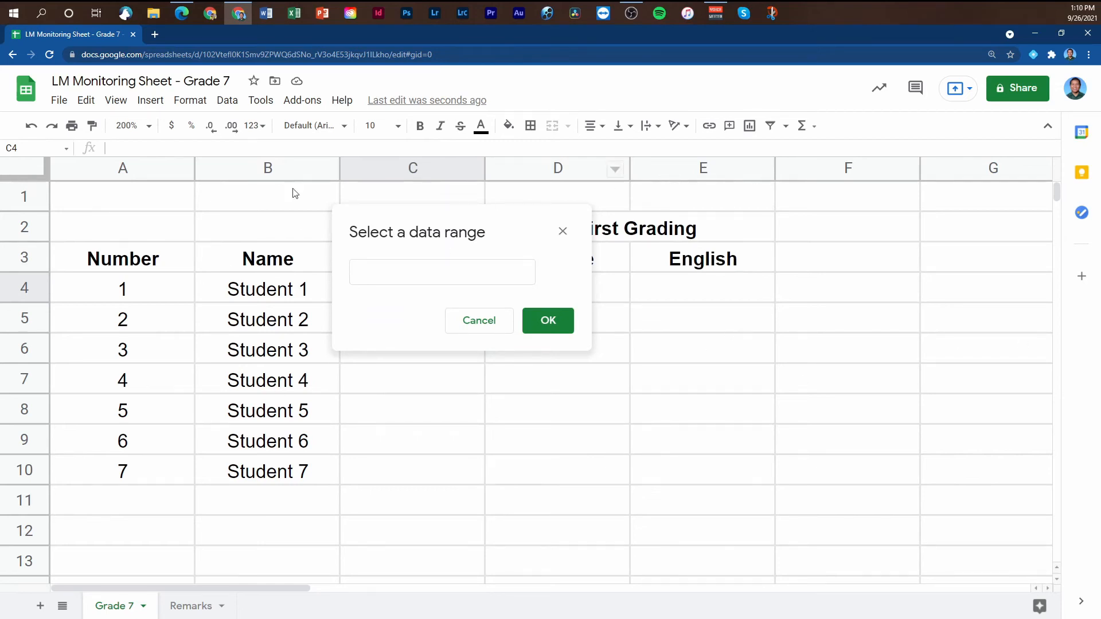
{"action": "left_click", "coordinate": [195, 611]}
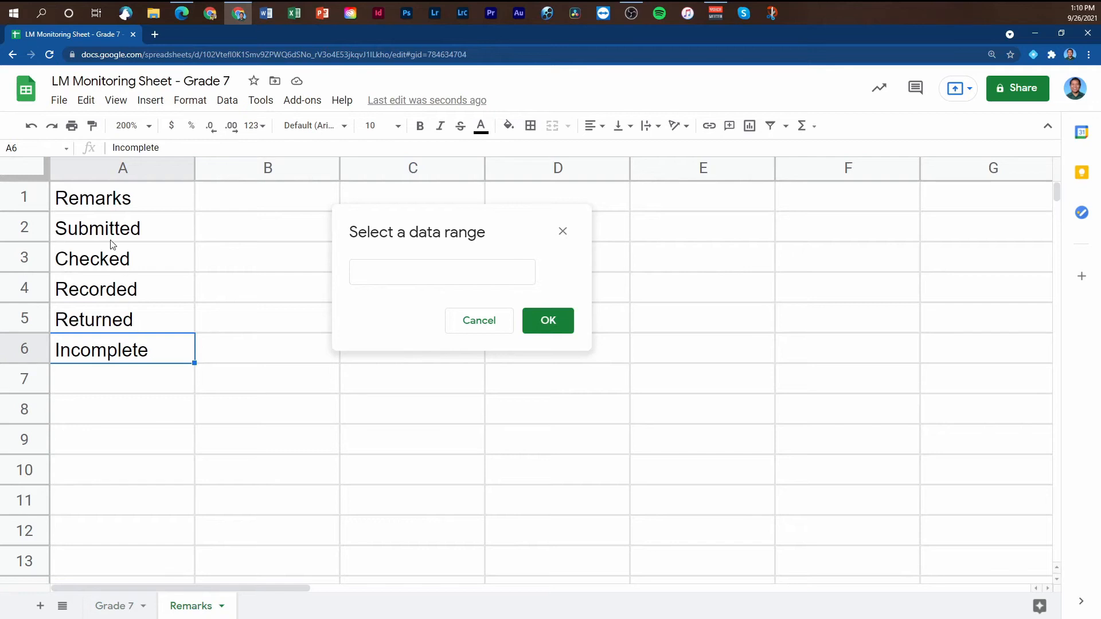
{"action": "left_click", "coordinate": [108, 230]}
{"action": "left_click_drag", "start_coordinate": [107, 231], "coordinate": [109, 360]}
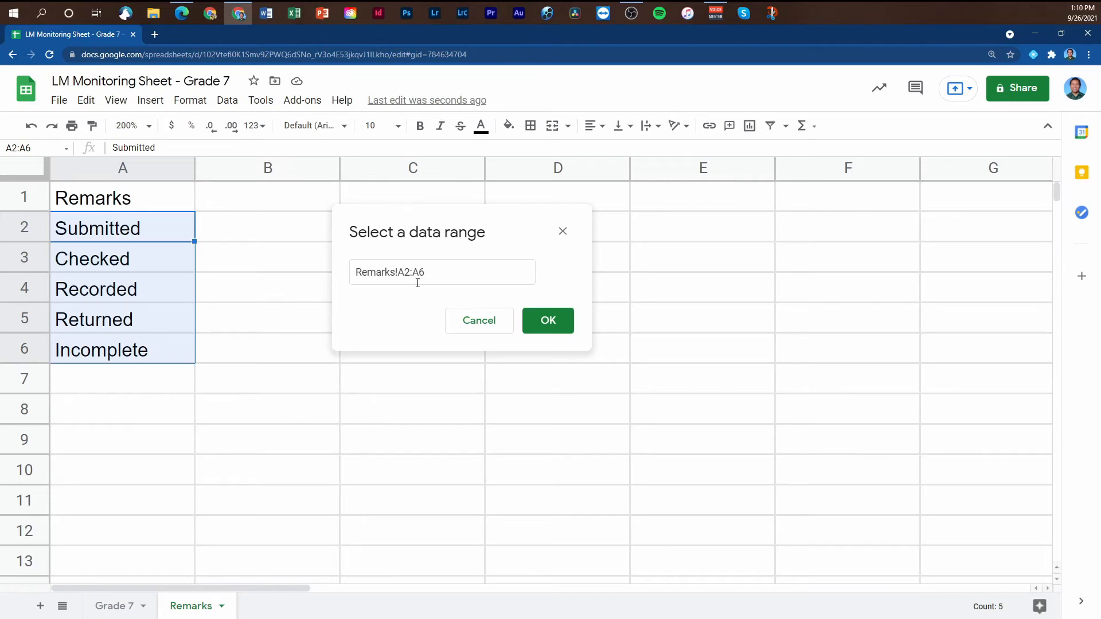
{"action": "left_click_drag", "start_coordinate": [399, 273], "coordinate": [414, 273]}
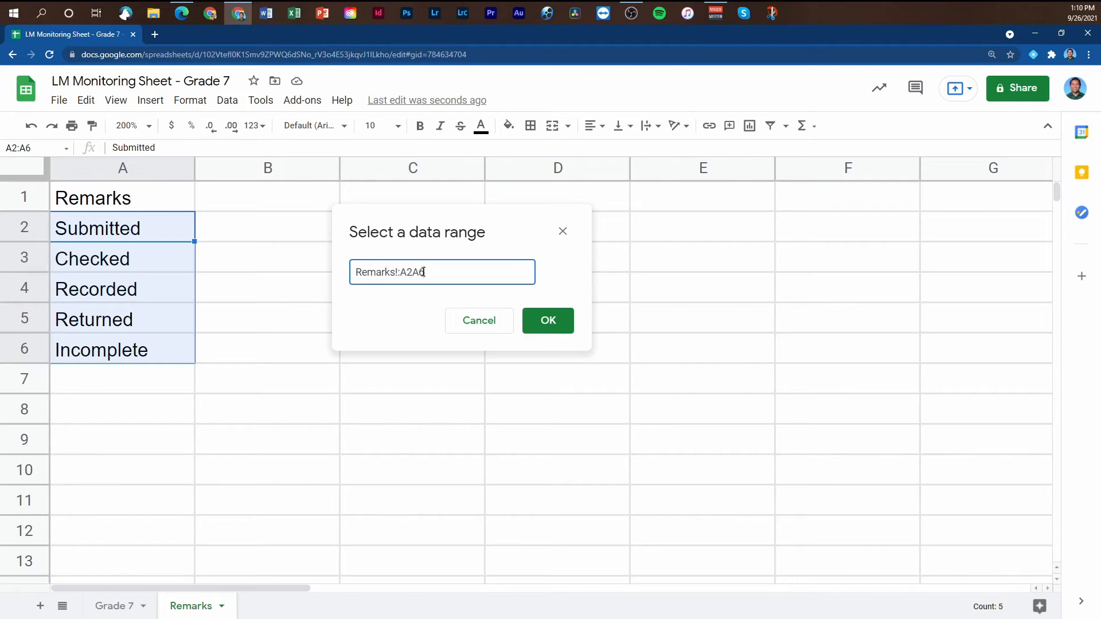
{"action": "key", "text": "ctrl+z"}
{"action": "left_click", "coordinate": [407, 273]}
{"action": "left_click_drag", "start_coordinate": [414, 273], "coordinate": [427, 273]}
{"action": "left_click", "coordinate": [434, 272]}
{"action": "left_click", "coordinate": [130, 385]}
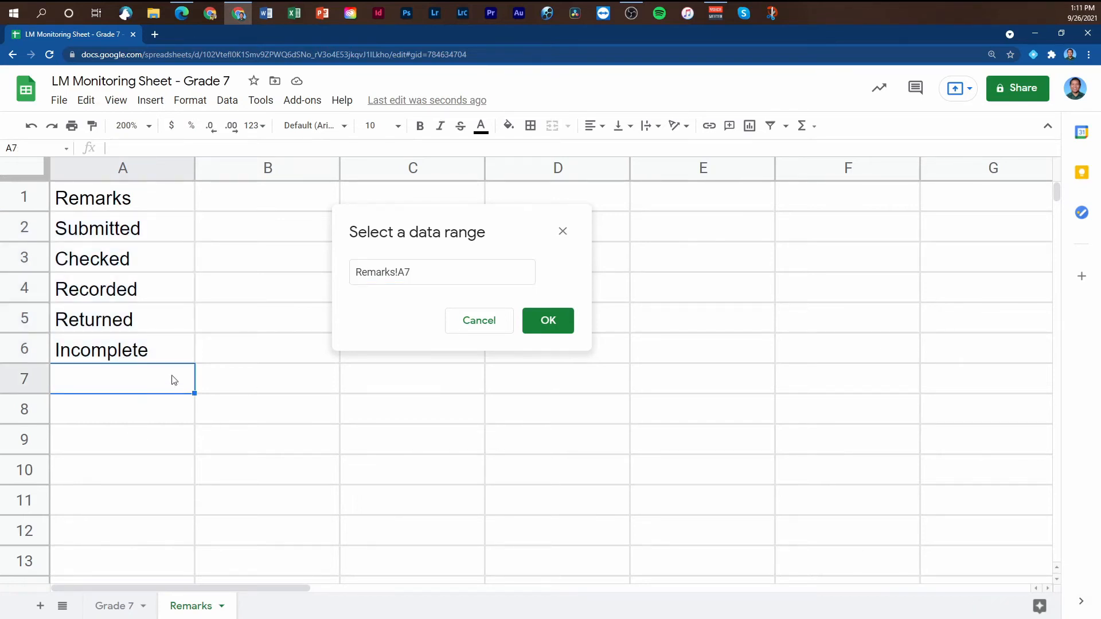
- Set the dropdown source for C4 to Remarks!A2:A10, save the validation and open the list in C4 on the Grade 7 sheet
{"action": "left_click_drag", "start_coordinate": [135, 230], "coordinate": [128, 467]}
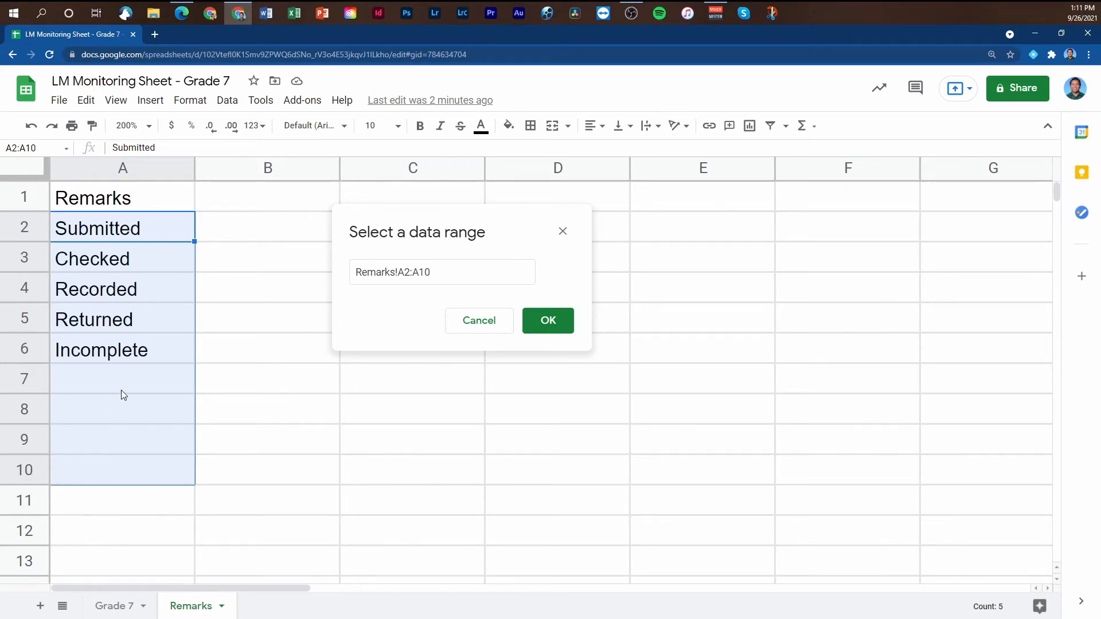
{"action": "left_click", "coordinate": [553, 325]}
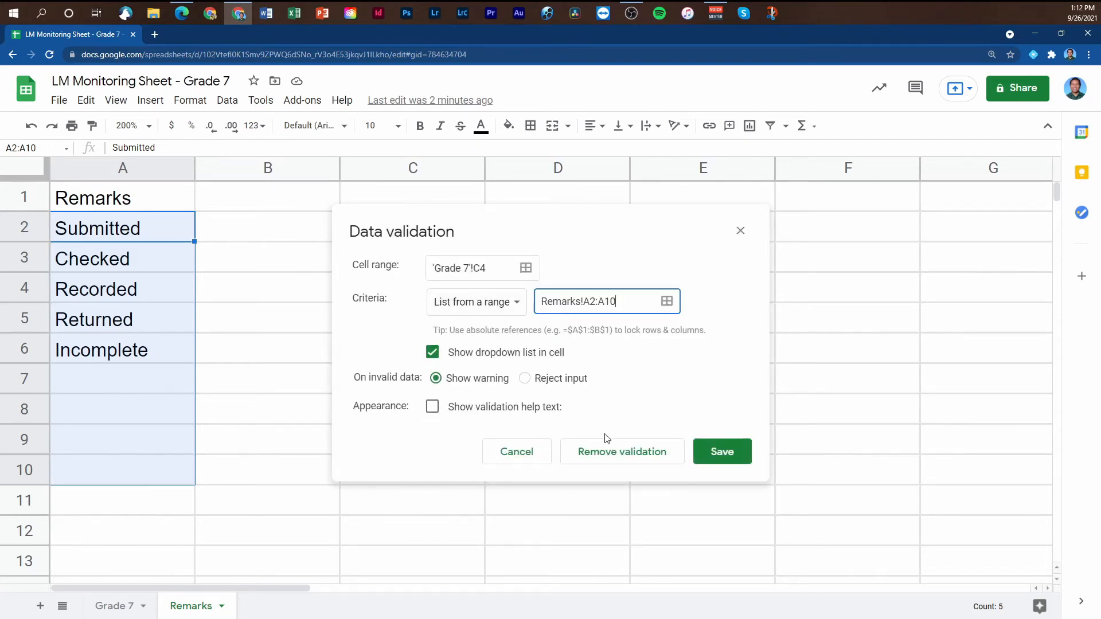
{"action": "left_click", "coordinate": [718, 459]}
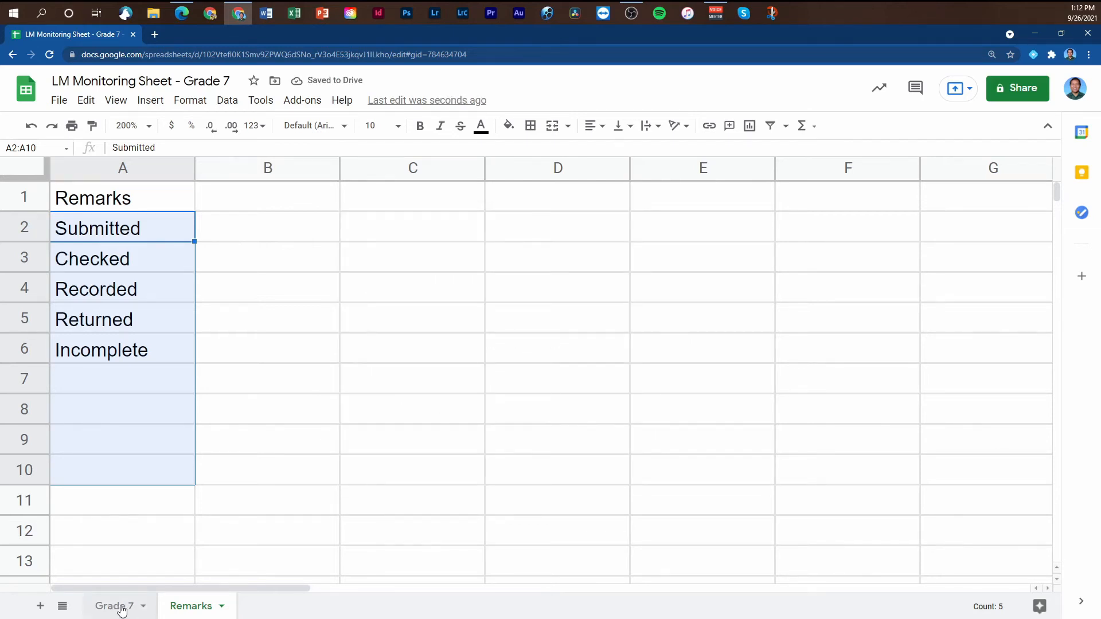
{"action": "left_click", "coordinate": [121, 608]}
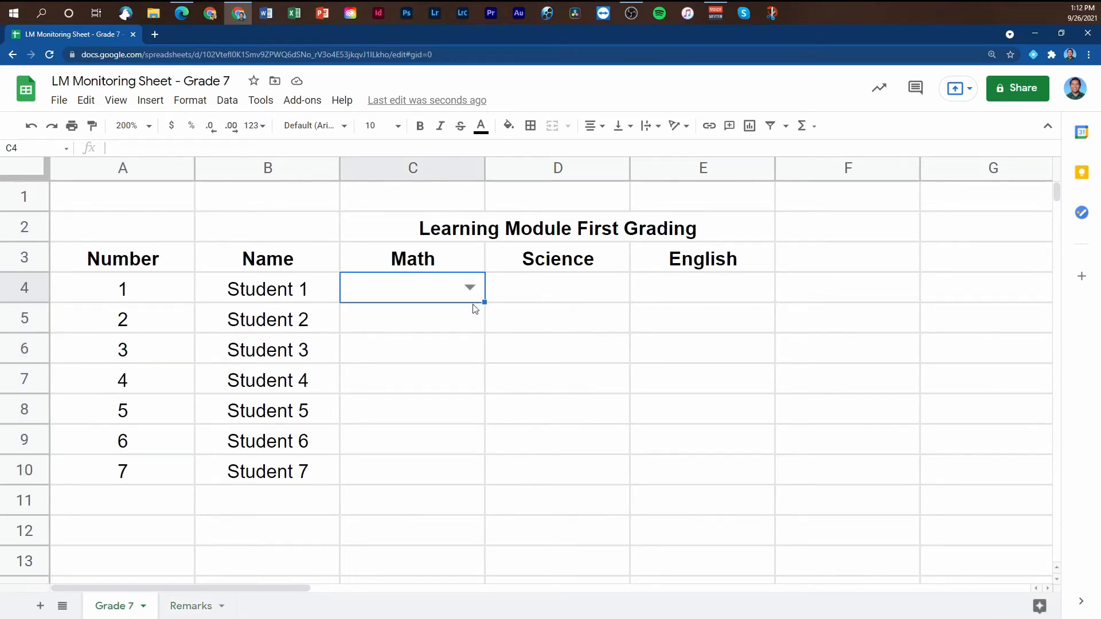
{"action": "left_click", "coordinate": [468, 286]}
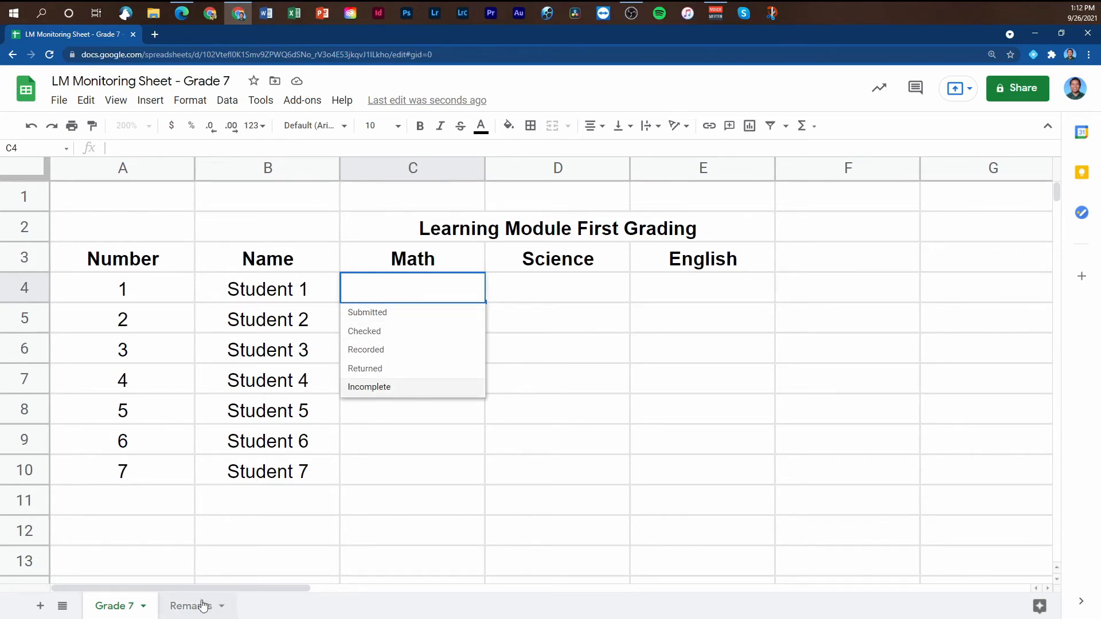
- Enter "Sample" in A7 of the Remarks sheet and check the dropdown list in C4 of the Grade 7 sheet
{"action": "left_click", "coordinate": [184, 607]}
{"action": "left_click", "coordinate": [106, 392]}
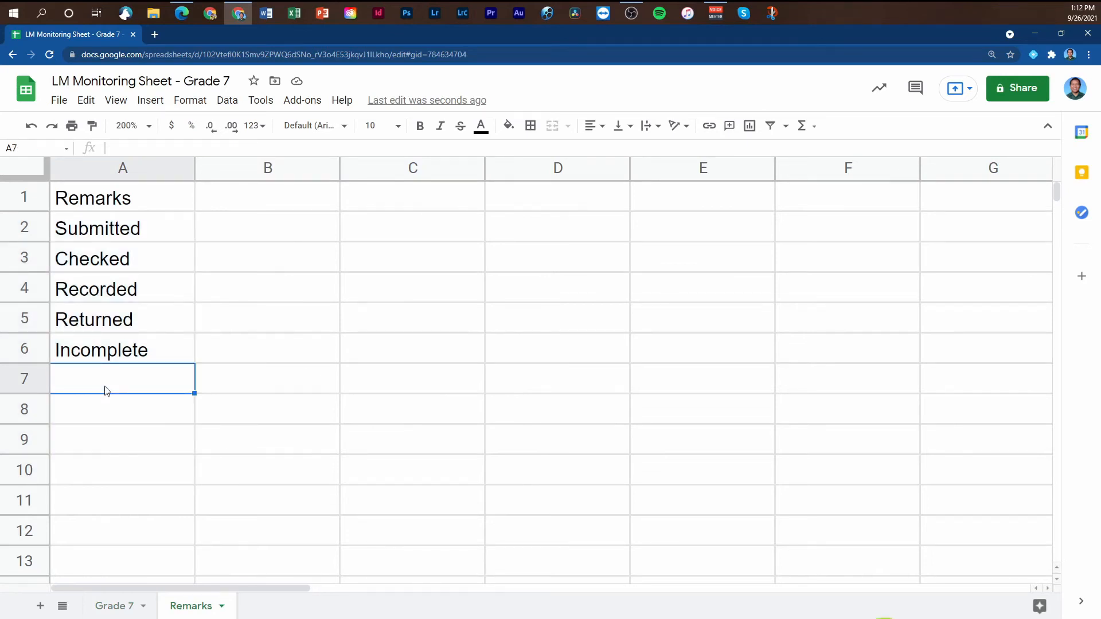
{"action": "type", "text": "S"}
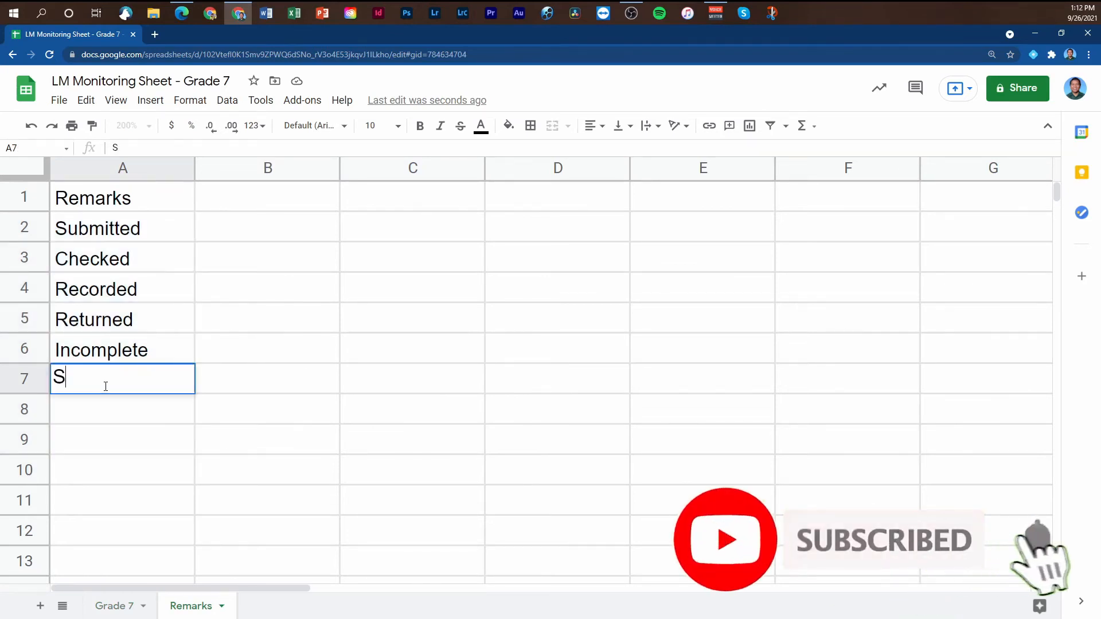
{"action": "type", "text": "ample"}
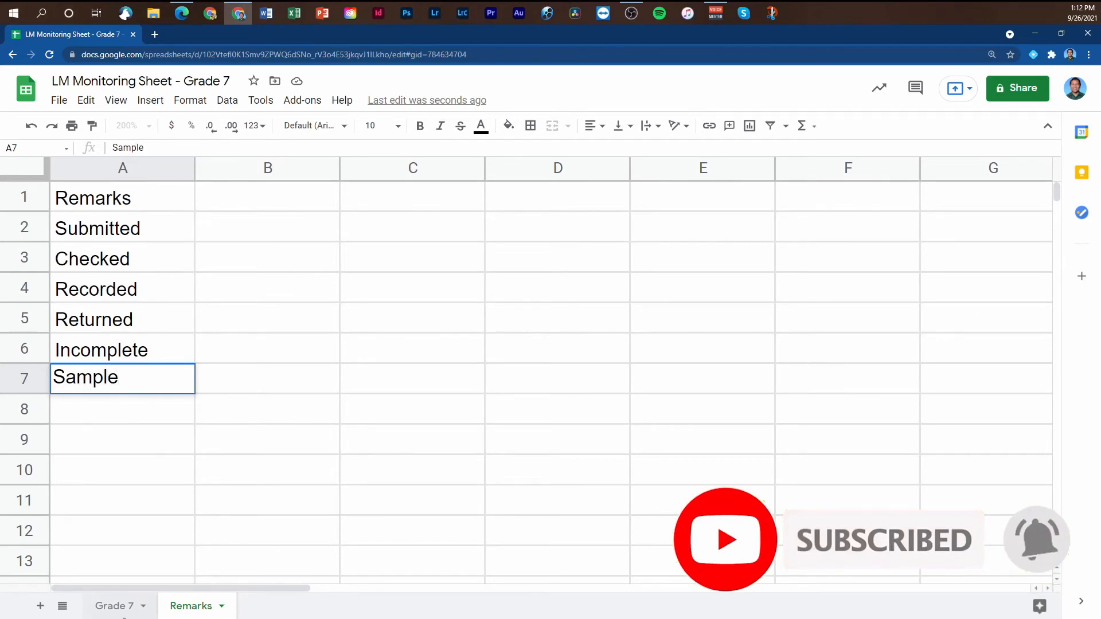
{"action": "left_click", "coordinate": [122, 609]}
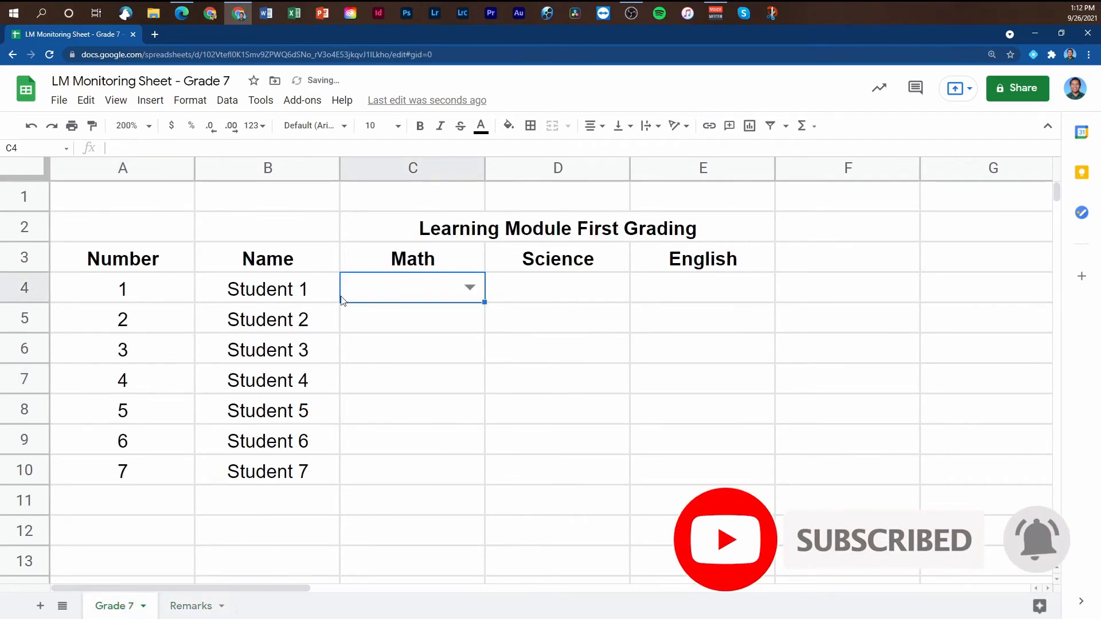
{"action": "left_click", "coordinate": [471, 286]}
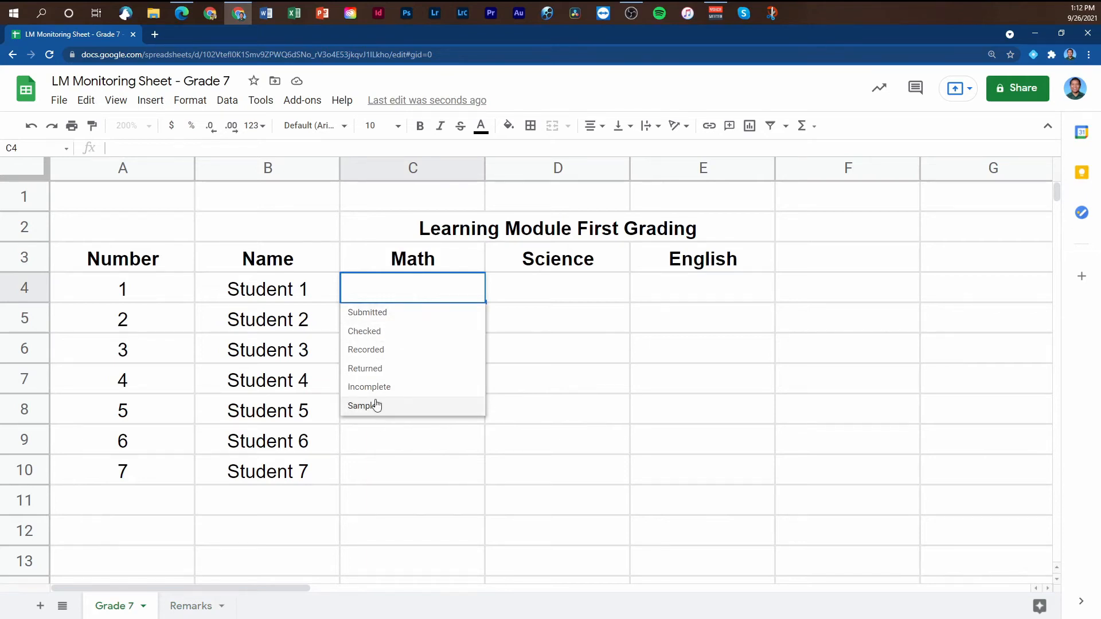
- Delete the "Sample" entry from A7 of the Remarks sheet and return to the Grade 7 sheet
{"action": "left_click", "coordinate": [192, 607]}
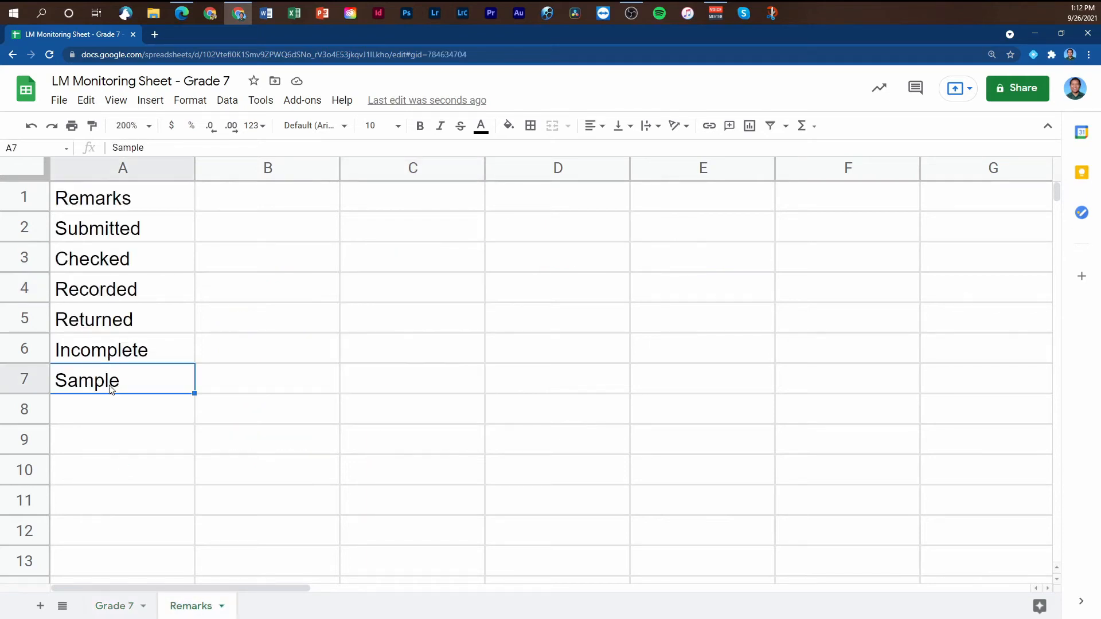
{"action": "key", "text": "Delete"}
{"action": "left_click", "coordinate": [135, 445]}
{"action": "left_click", "coordinate": [110, 612]}
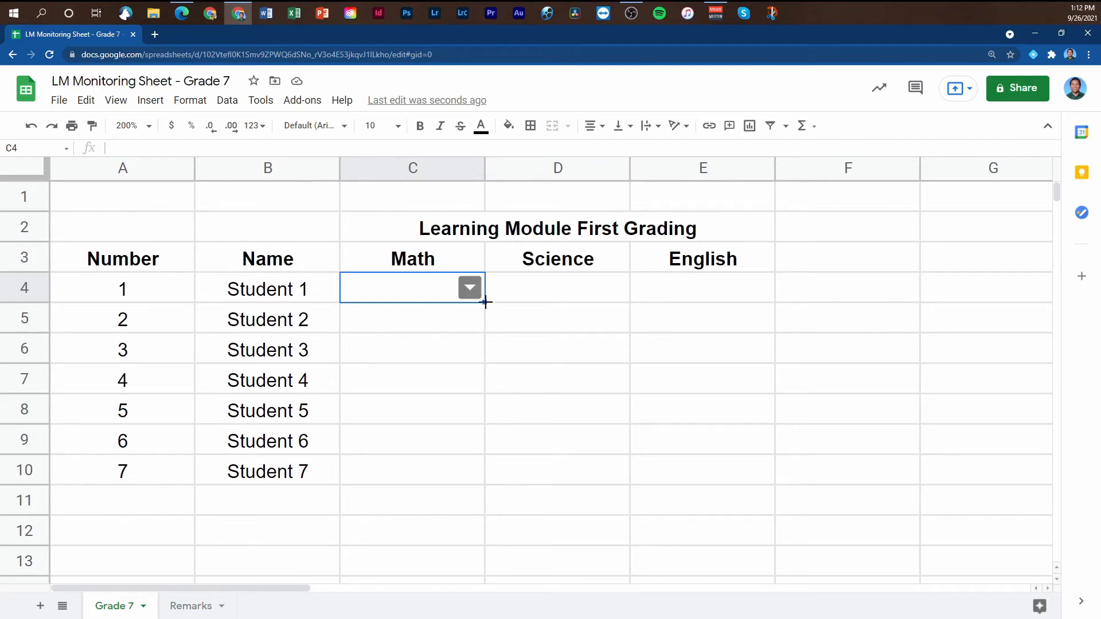
- Fill the C4 dropdown across to E4, and fill the Math, Science and English columns down to row 10
{"action": "left_click_drag", "start_coordinate": [485, 302], "coordinate": [740, 302]}
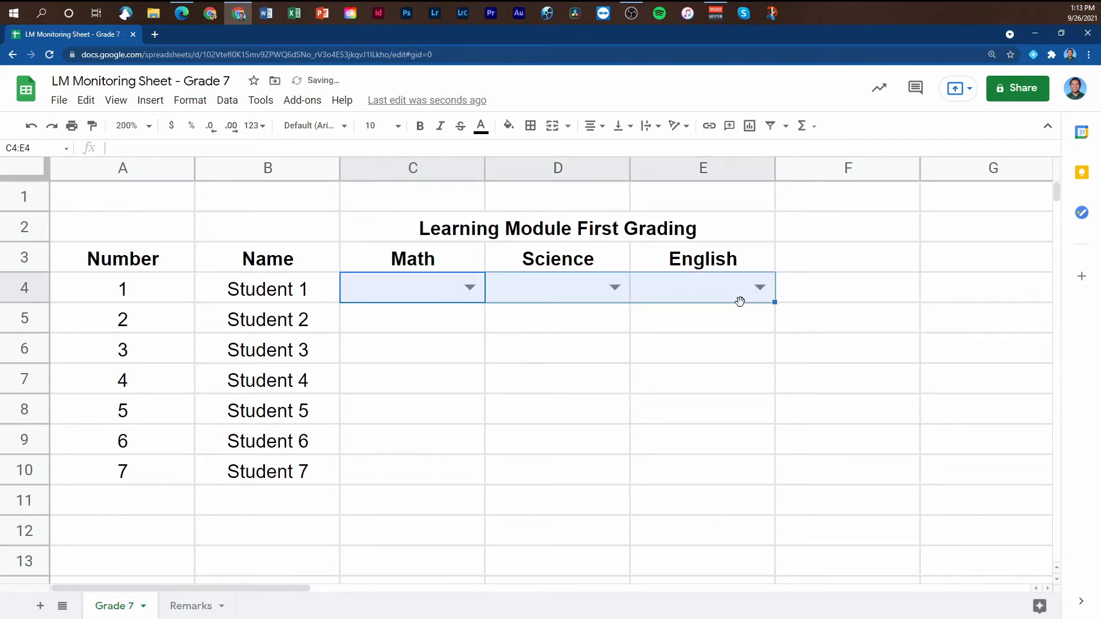
{"action": "left_click", "coordinate": [402, 289]}
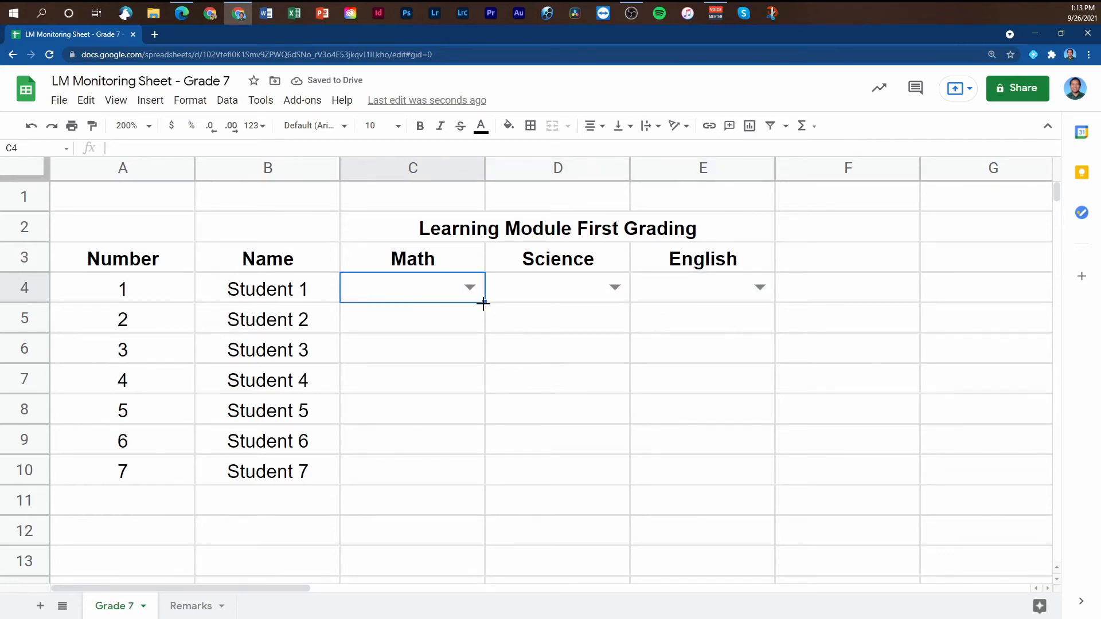
{"action": "left_click_drag", "start_coordinate": [484, 304], "coordinate": [491, 484]}
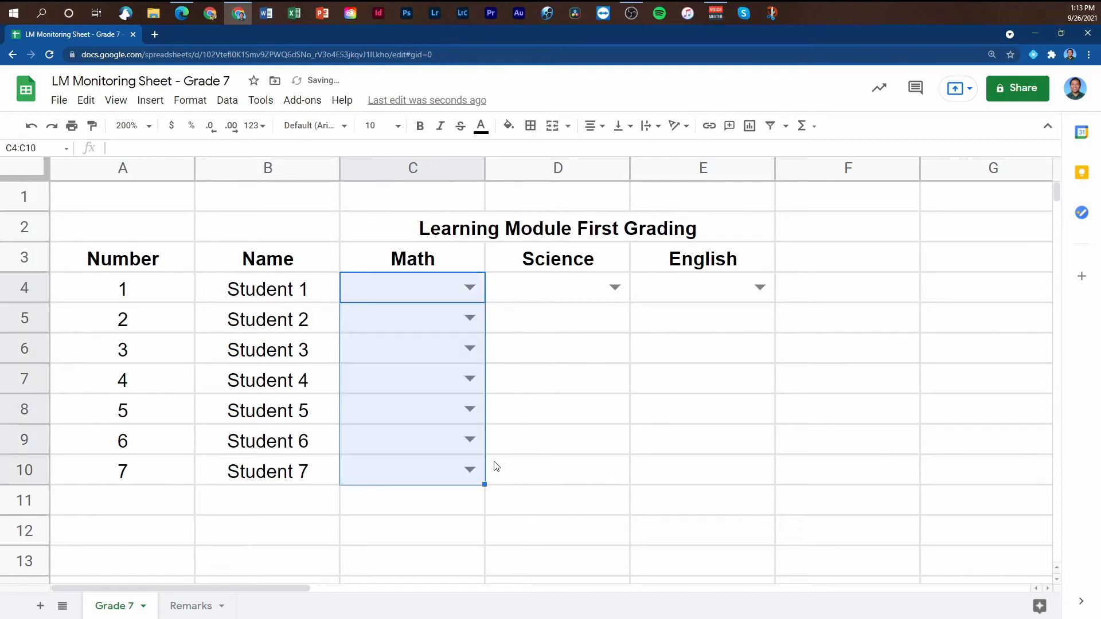
{"action": "left_click", "coordinate": [583, 291]}
{"action": "left_click_drag", "start_coordinate": [629, 303], "coordinate": [633, 484]}
{"action": "left_click", "coordinate": [748, 301]}
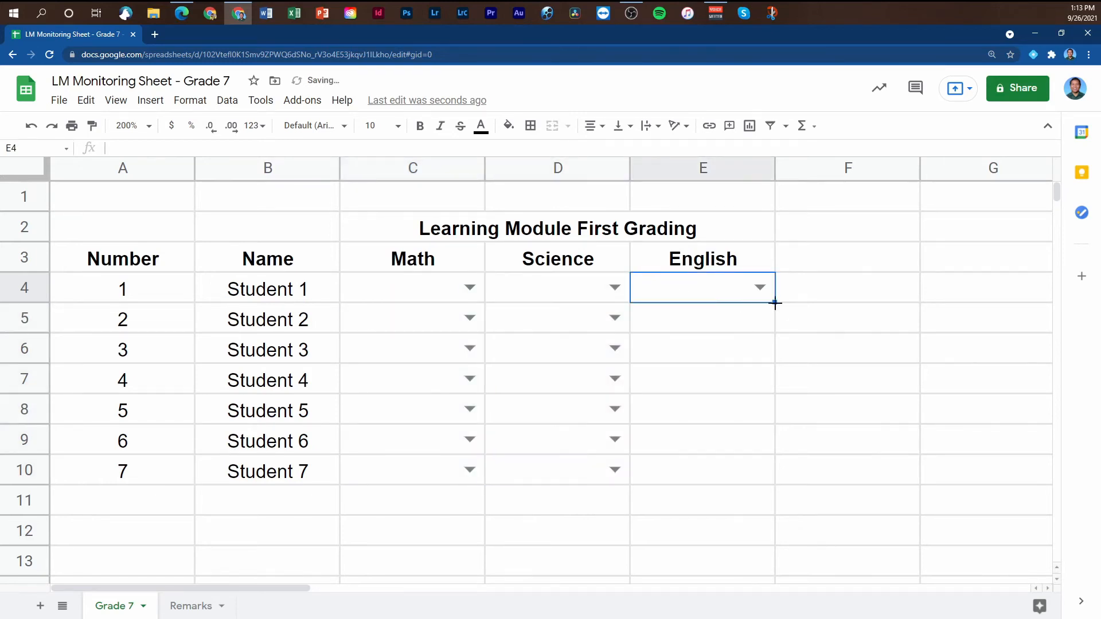
{"action": "left_click_drag", "start_coordinate": [774, 303], "coordinate": [794, 477]}
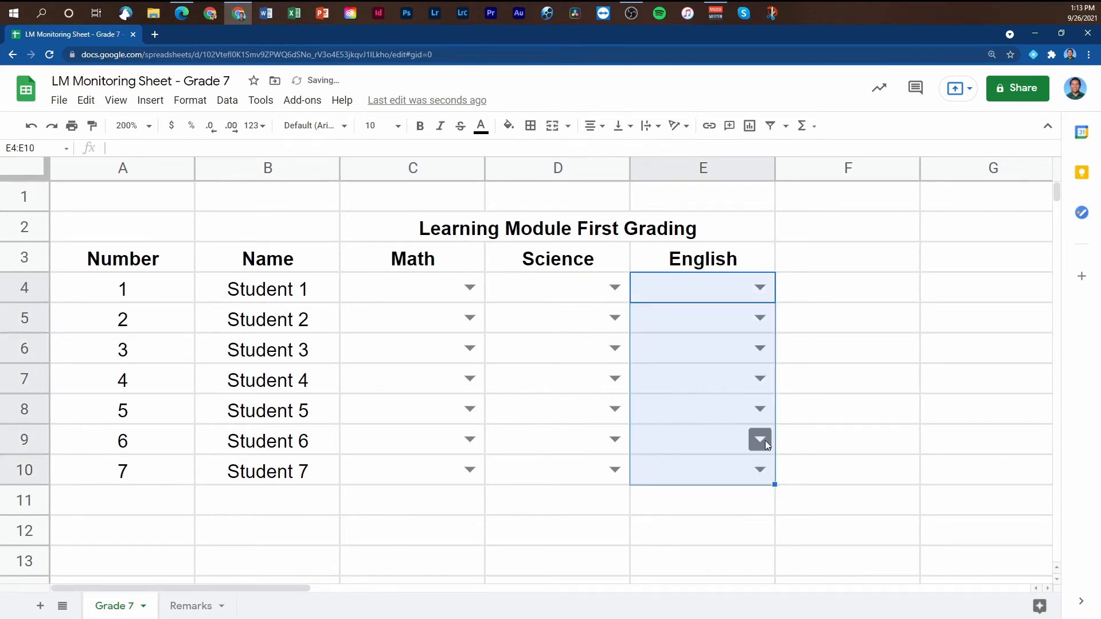
- Undo the dropdown fills in the Math, Science and English columns, keeping only the one in C4
{"action": "key", "text": "ctrl+z"}
{"action": "key", "text": "ctrl+z"}
{"action": "key", "text": "ctrl+z"}
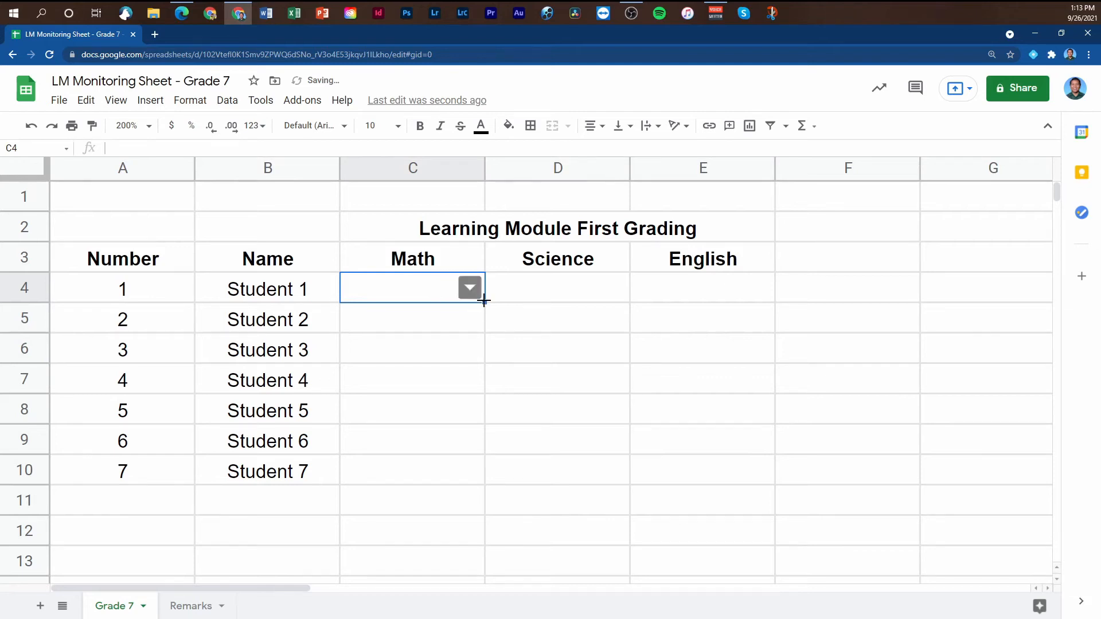
- Try to fill the C4 dropdown over the whole block C4:E10 in a single fill, and undo each attempt
{"action": "left_click_drag", "start_coordinate": [485, 303], "coordinate": [765, 474]}
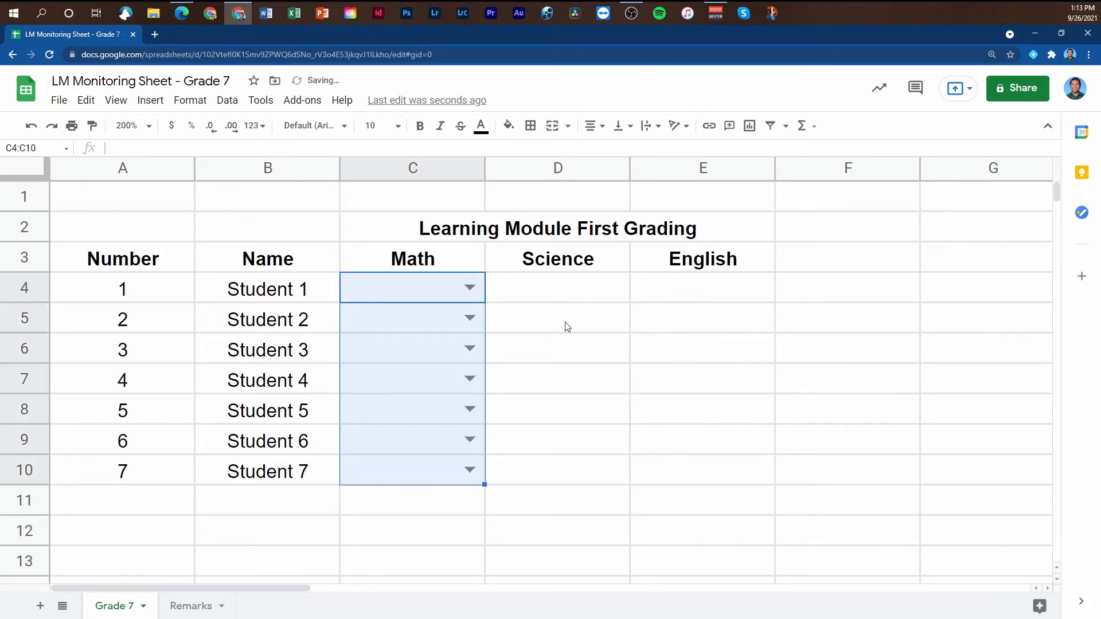
{"action": "key", "text": "ctrl+z"}
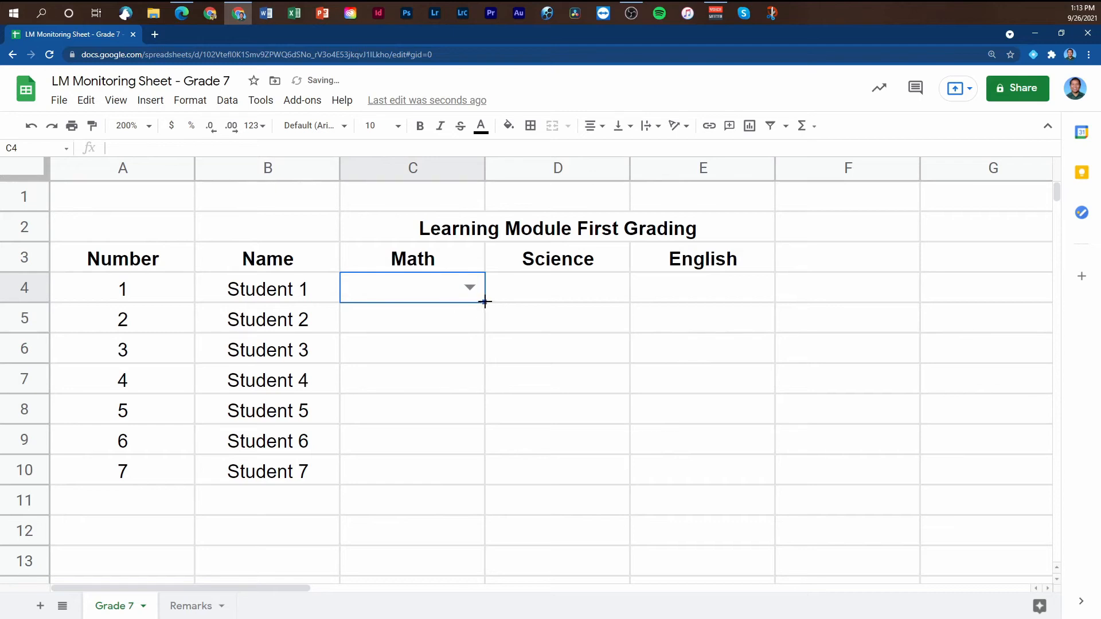
{"action": "left_click_drag", "start_coordinate": [485, 302], "coordinate": [779, 488]}
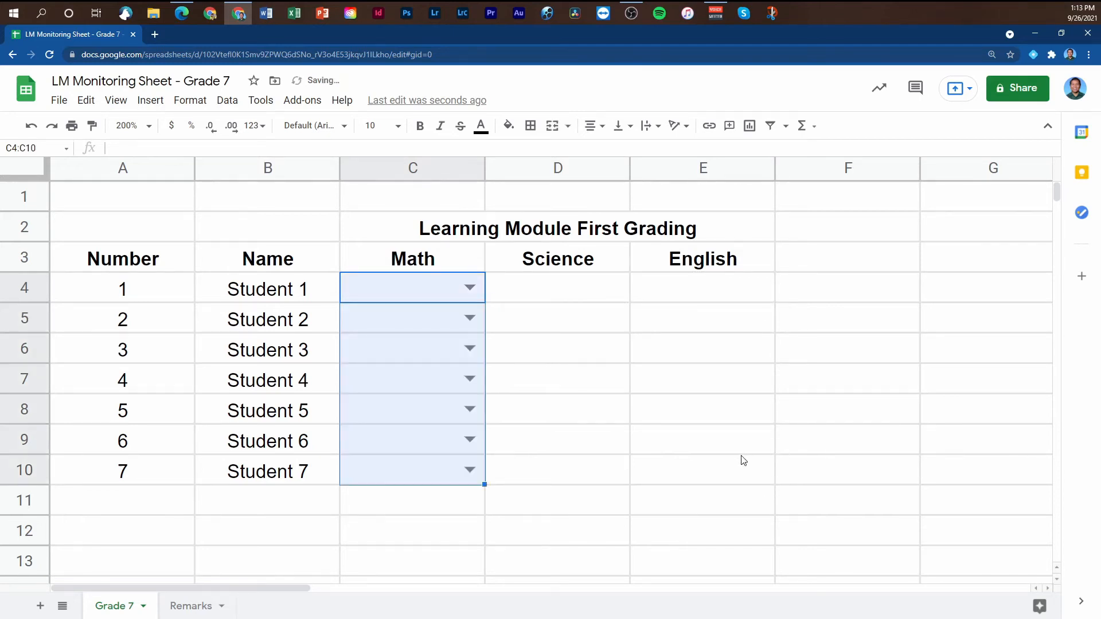
{"action": "left_click", "coordinate": [551, 321]}
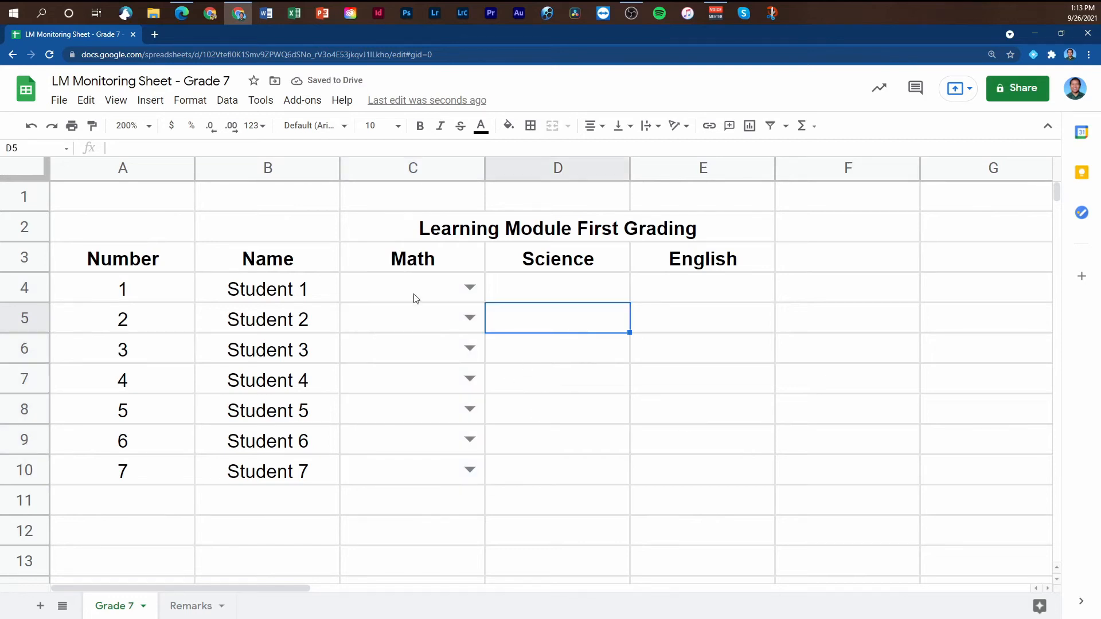
{"action": "left_click", "coordinate": [415, 298]}
{"action": "key", "text": "ctrl+z"}
- Fill the C4 dropdown across to D4:E4 and check the lists in Student 1's subject cells
{"action": "left_click_drag", "start_coordinate": [485, 302], "coordinate": [756, 304]}
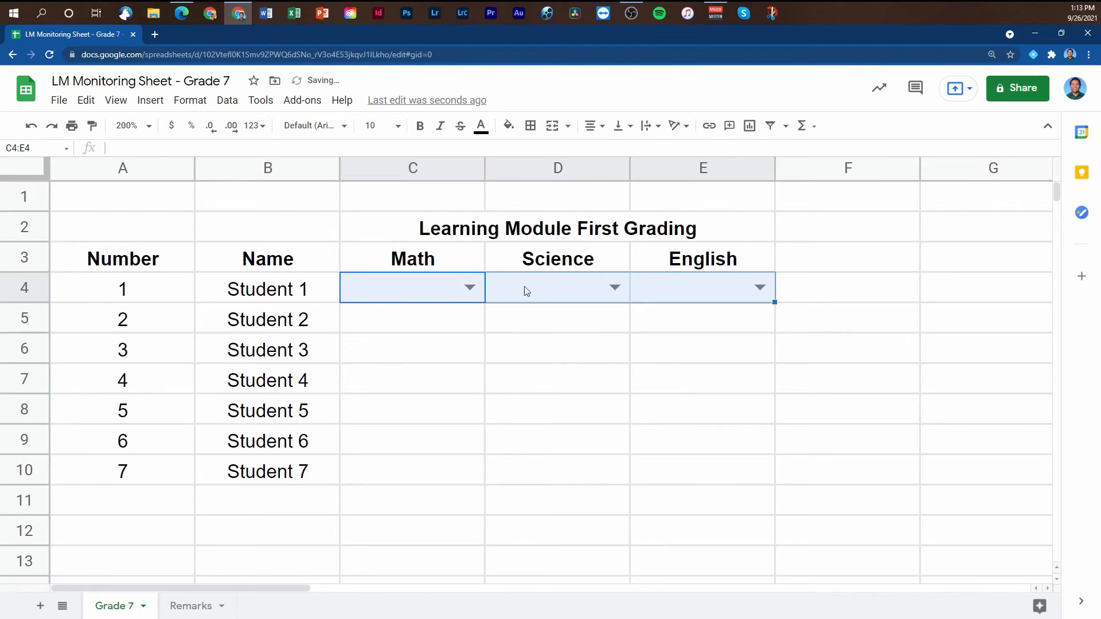
{"action": "left_click", "coordinate": [442, 291]}
{"action": "left_click", "coordinate": [614, 287]}
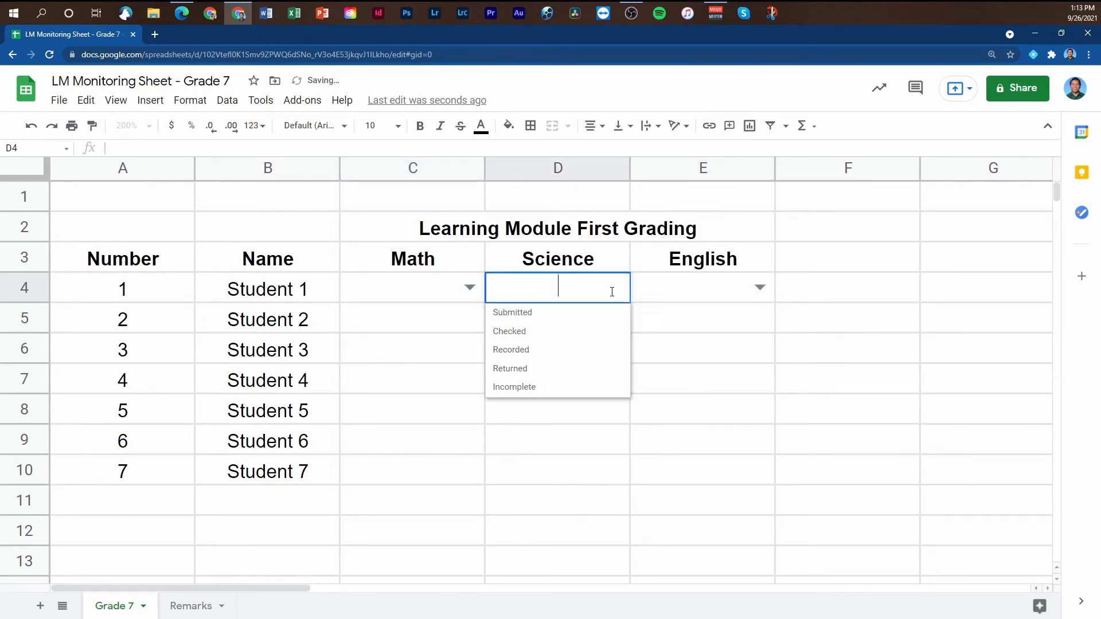
{"action": "left_click", "coordinate": [765, 291]}
{"action": "left_click", "coordinate": [474, 291]}
{"action": "left_click", "coordinate": [574, 348]}
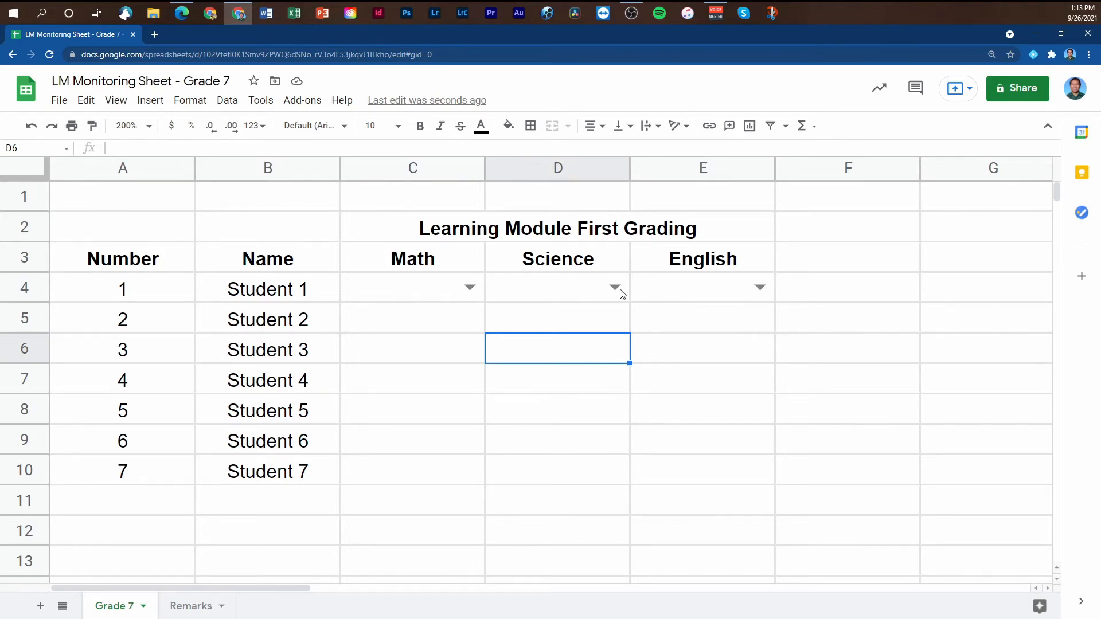
- Choose the remarks "Submitted" for Math, "Recorded" for Science and "Returned" for English in Student 1's row
{"action": "left_click", "coordinate": [469, 287]}
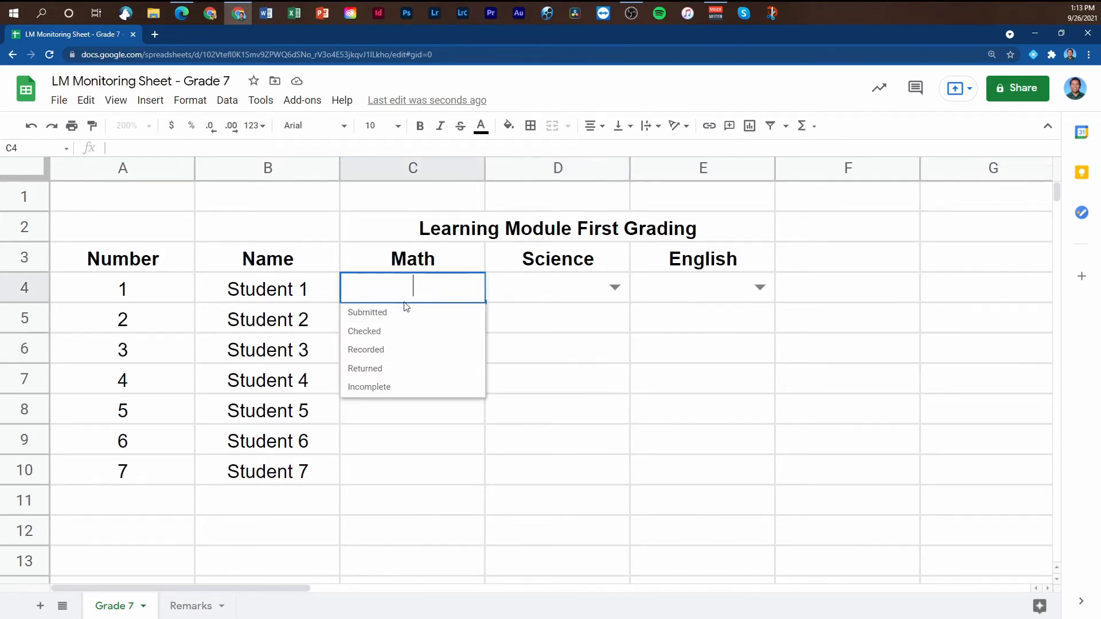
{"action": "left_click", "coordinate": [408, 310]}
{"action": "left_click", "coordinate": [615, 287]}
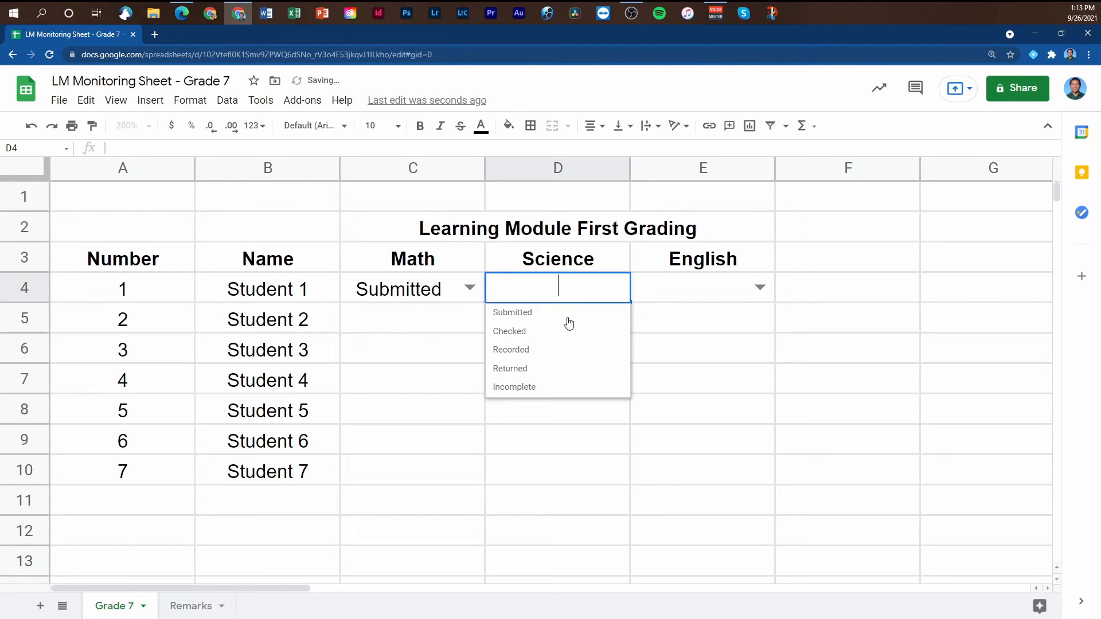
{"action": "left_click", "coordinate": [543, 351]}
{"action": "left_click", "coordinate": [759, 287]}
{"action": "left_click", "coordinate": [689, 372]}
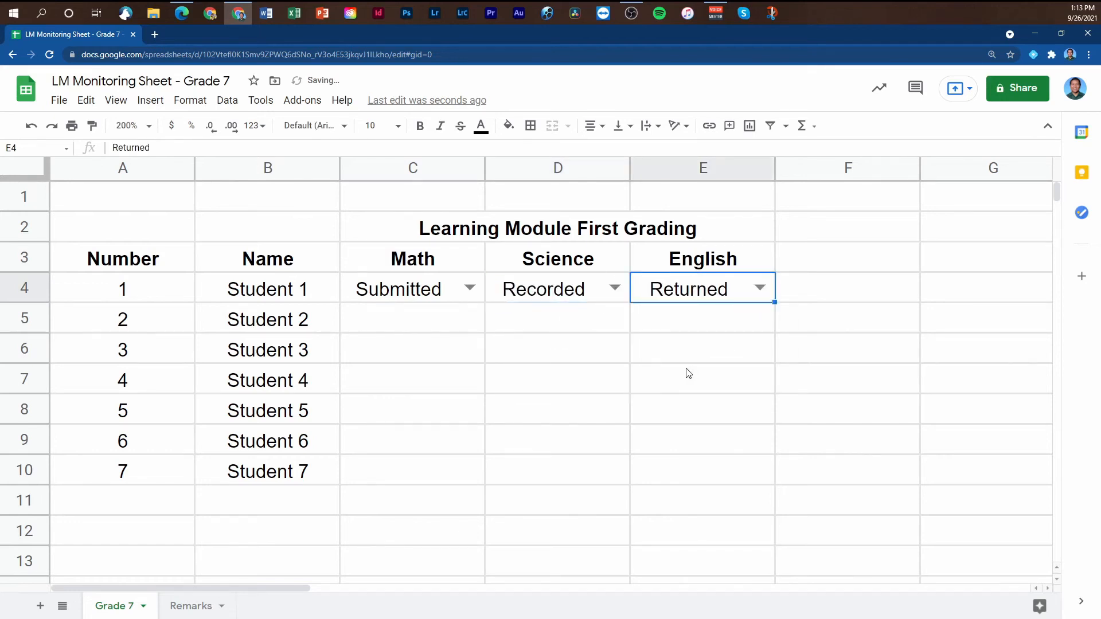
{"action": "left_click", "coordinate": [571, 413]}
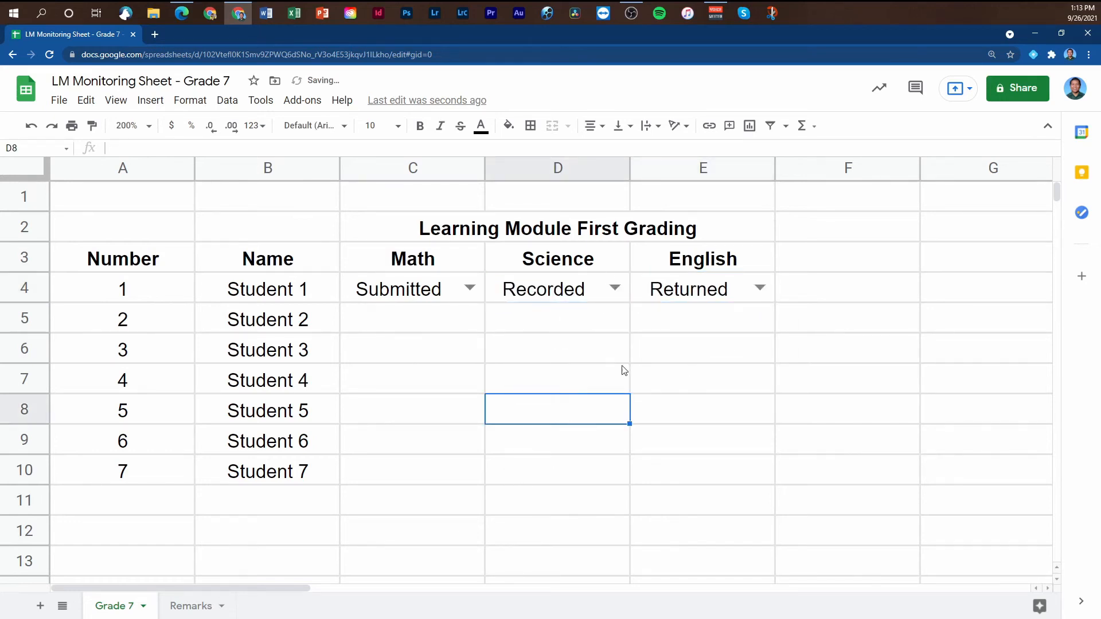
- Undo Student 1's remarks and the dropdown fill into D4:E4
{"action": "key", "text": "ctrl+z"}
{"action": "key", "text": "ctrl+z"}
{"action": "key", "text": "ctrl+z"}
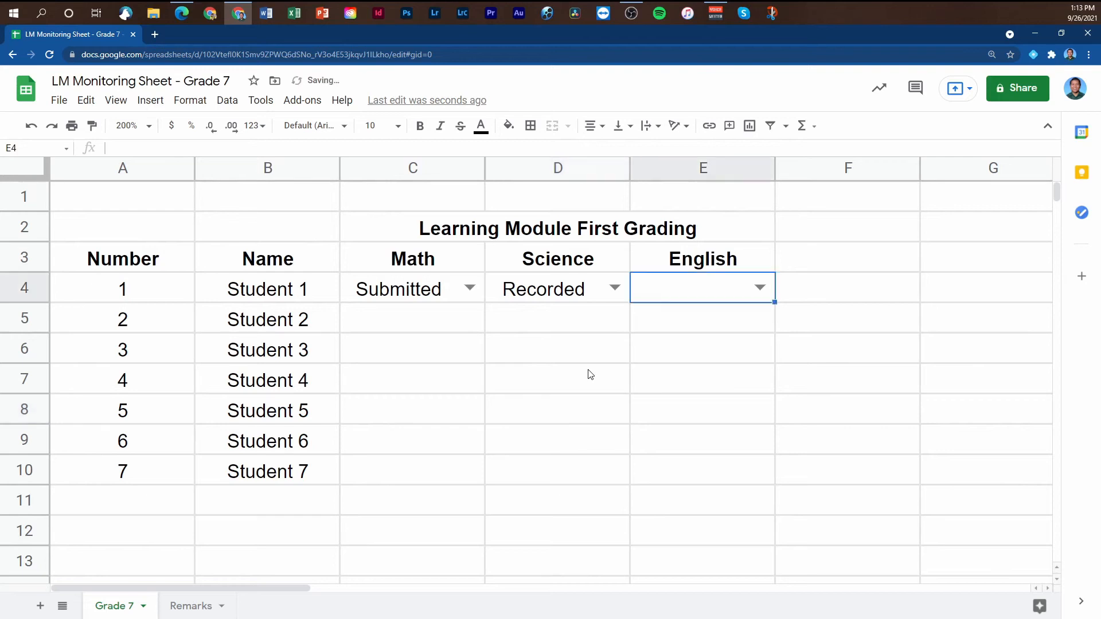
{"action": "key", "text": "ctrl+z"}
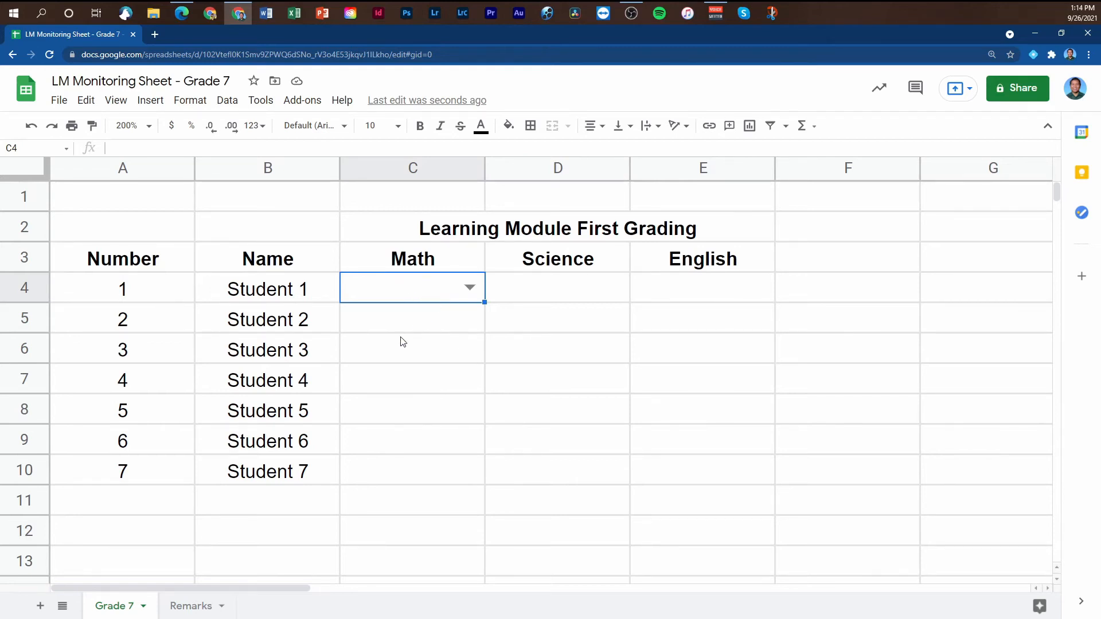
- Check the remark options in Student 1's Math dropdown without choosing one
{"action": "left_click", "coordinate": [470, 287]}
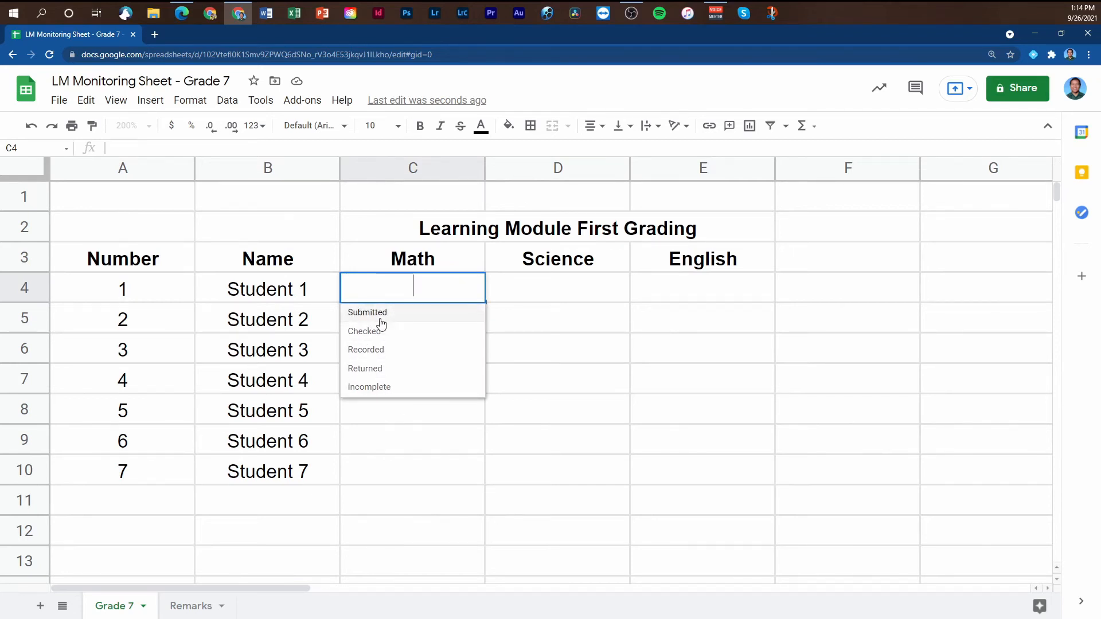
{"action": "left_click", "coordinate": [414, 420]}
{"action": "left_click", "coordinate": [434, 296]}
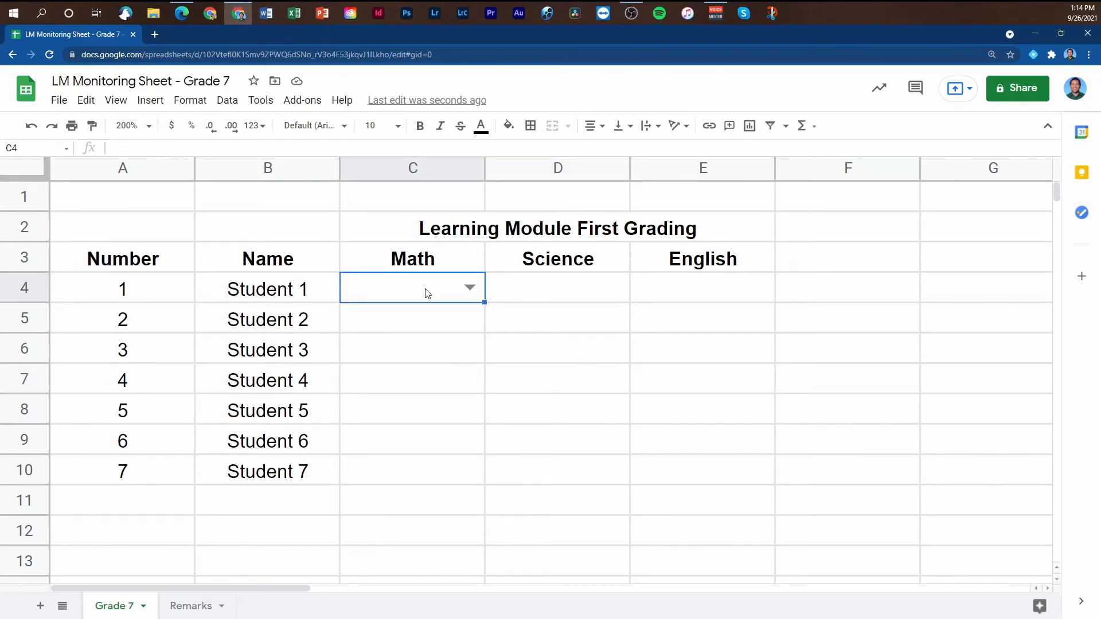
- Start a conditional formatting rule on C4 with a custom formula that begins with =C4
{"action": "right_click", "coordinate": [425, 294]}
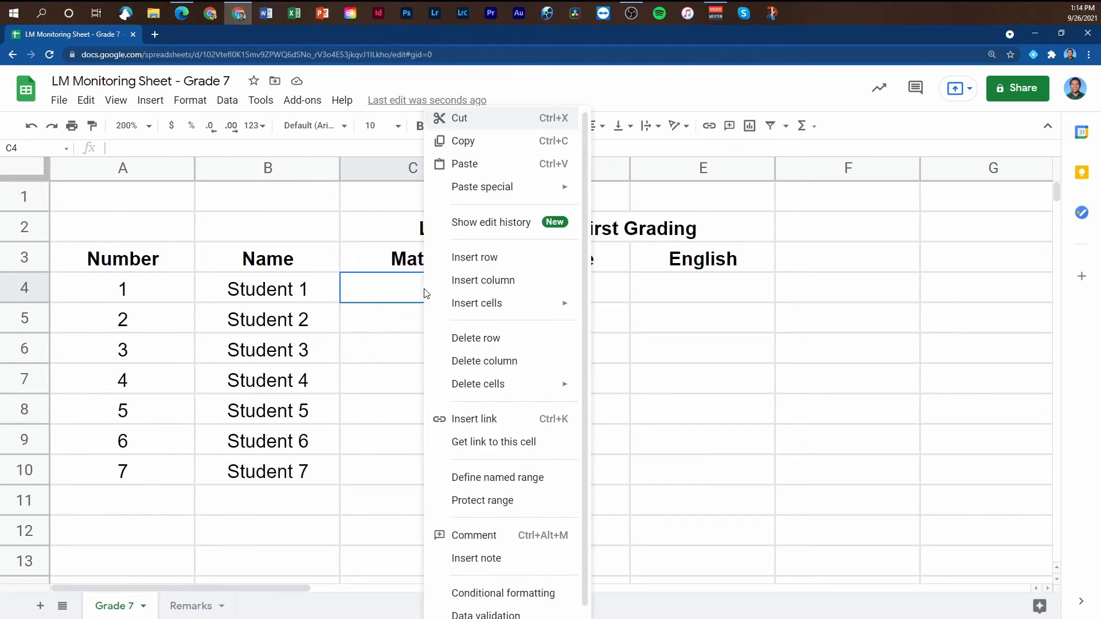
{"action": "left_click", "coordinate": [518, 594]}
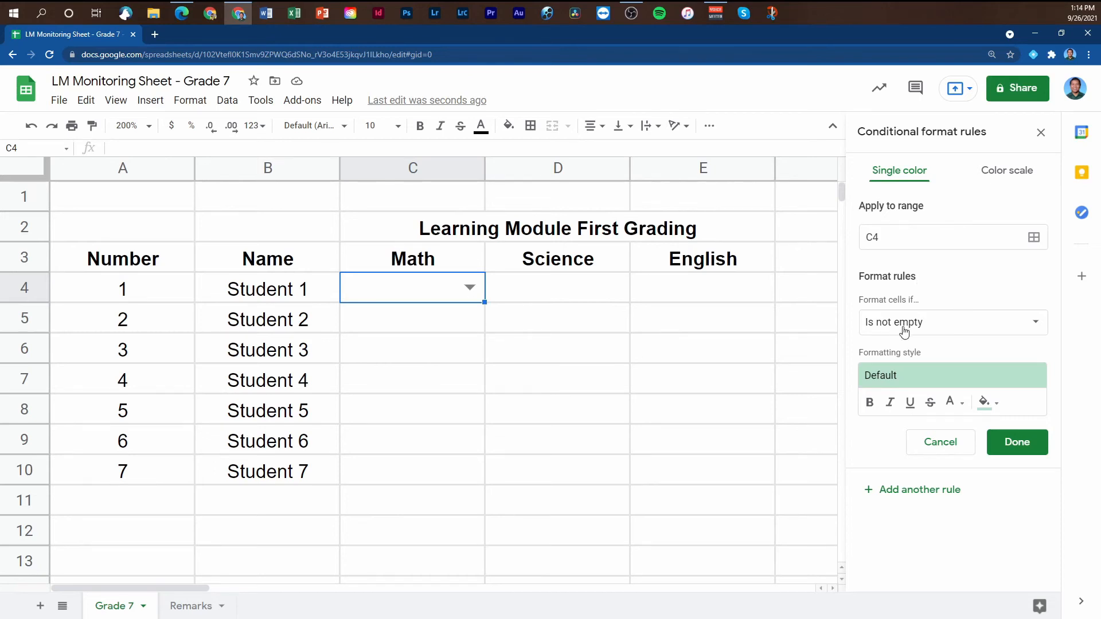
{"action": "left_click", "coordinate": [1037, 327]}
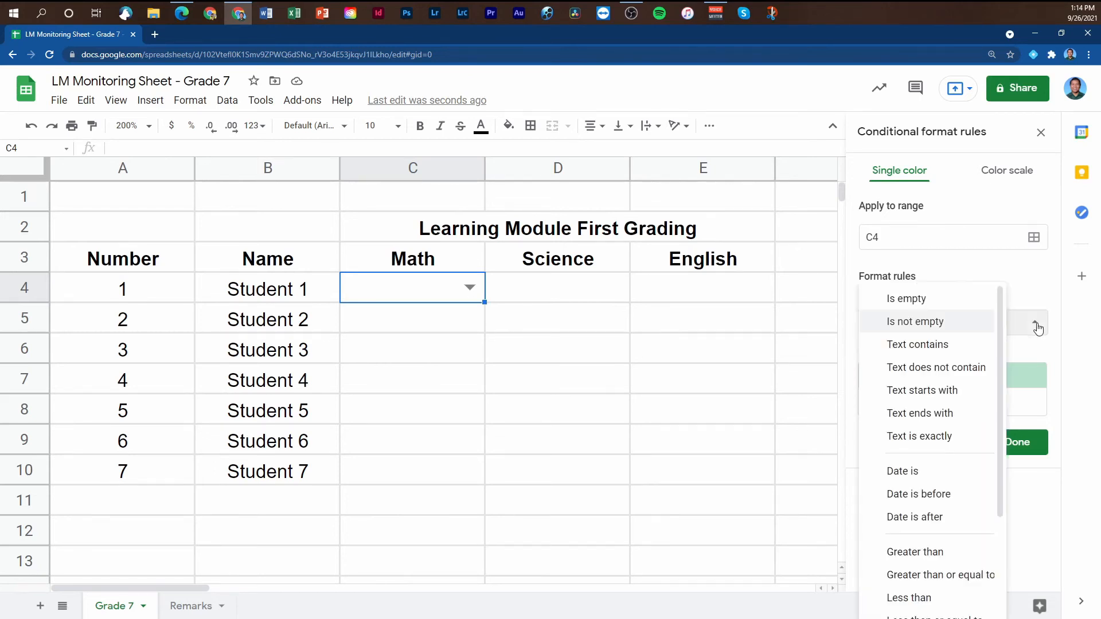
{"action": "left_click", "coordinate": [1038, 327]}
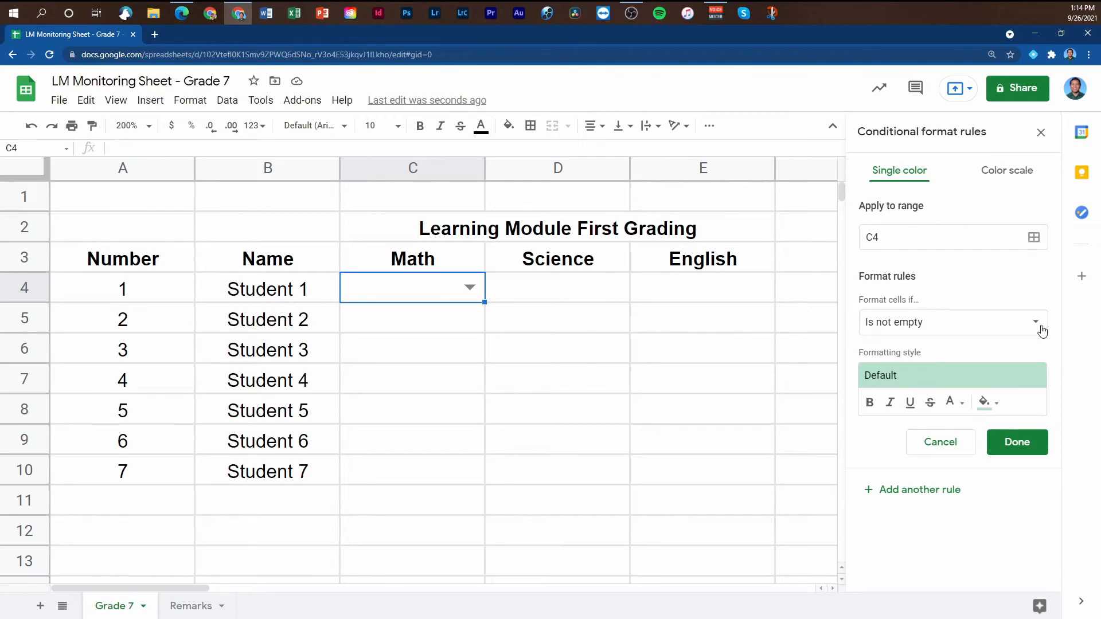
{"action": "left_click", "coordinate": [1038, 327]}
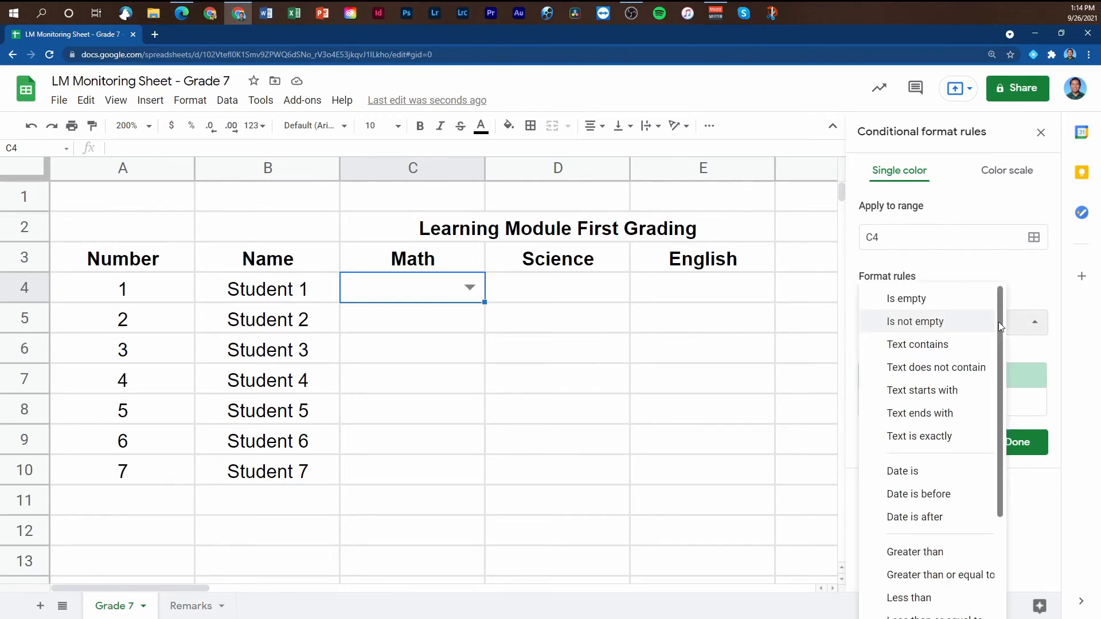
{"action": "left_click_drag", "start_coordinate": [999, 322], "coordinate": [1008, 424]}
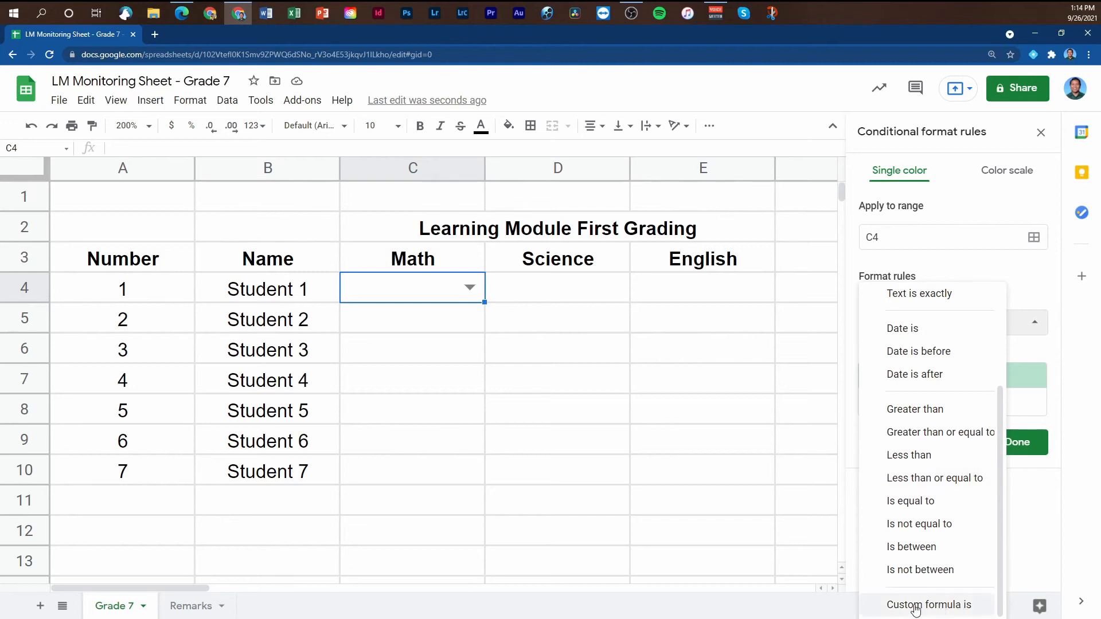
{"action": "left_click", "coordinate": [954, 607]}
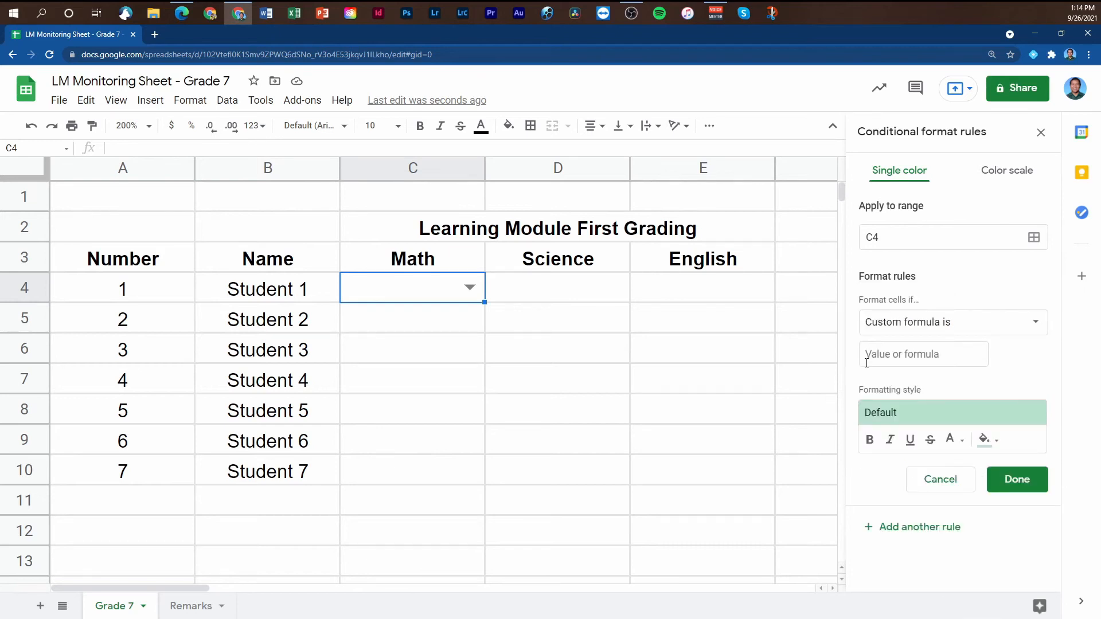
{"action": "left_click", "coordinate": [916, 356]}
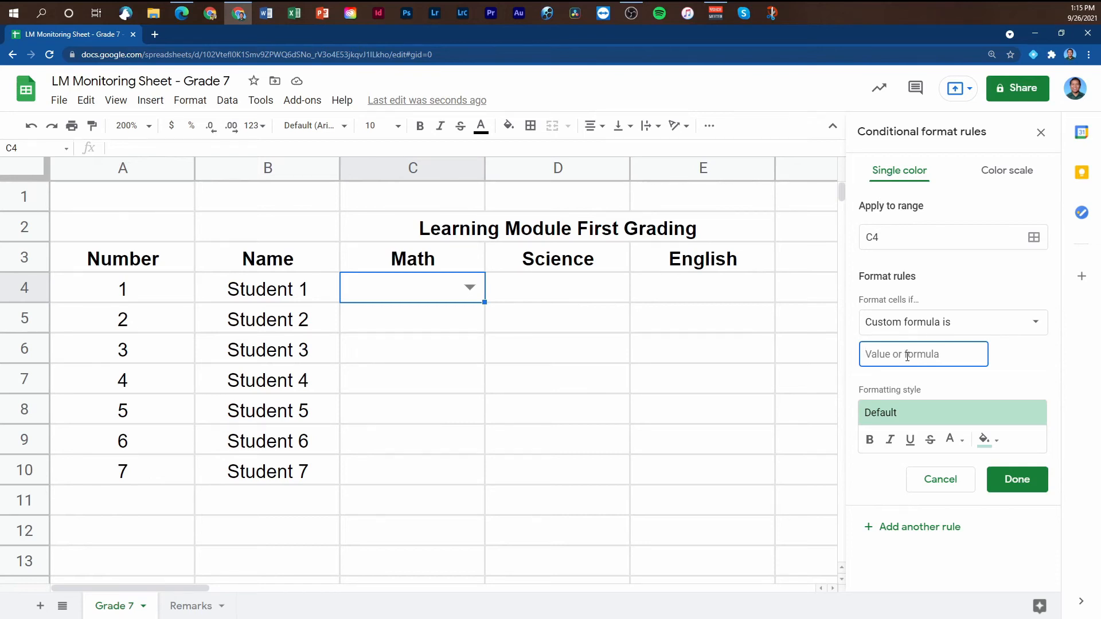
{"action": "type", "text": "="}
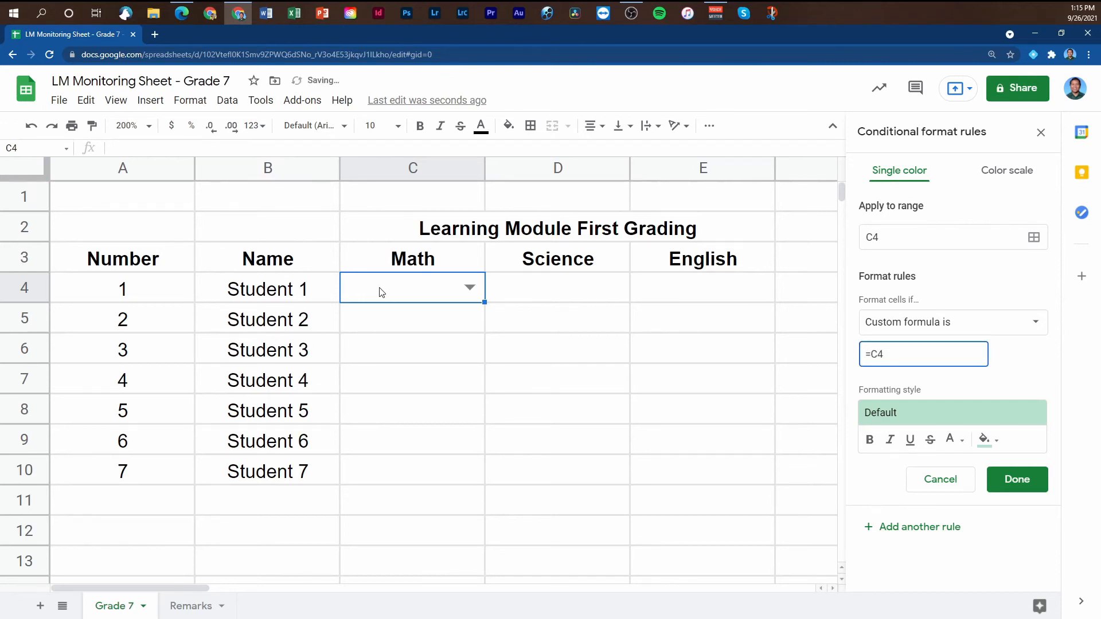
{"action": "type", "text": "="}
- Copy the five remarks in A2:A6 of the Remarks sheet and paste them into the Grade 7 sheet starting at D4
{"action": "left_click", "coordinate": [189, 609]}
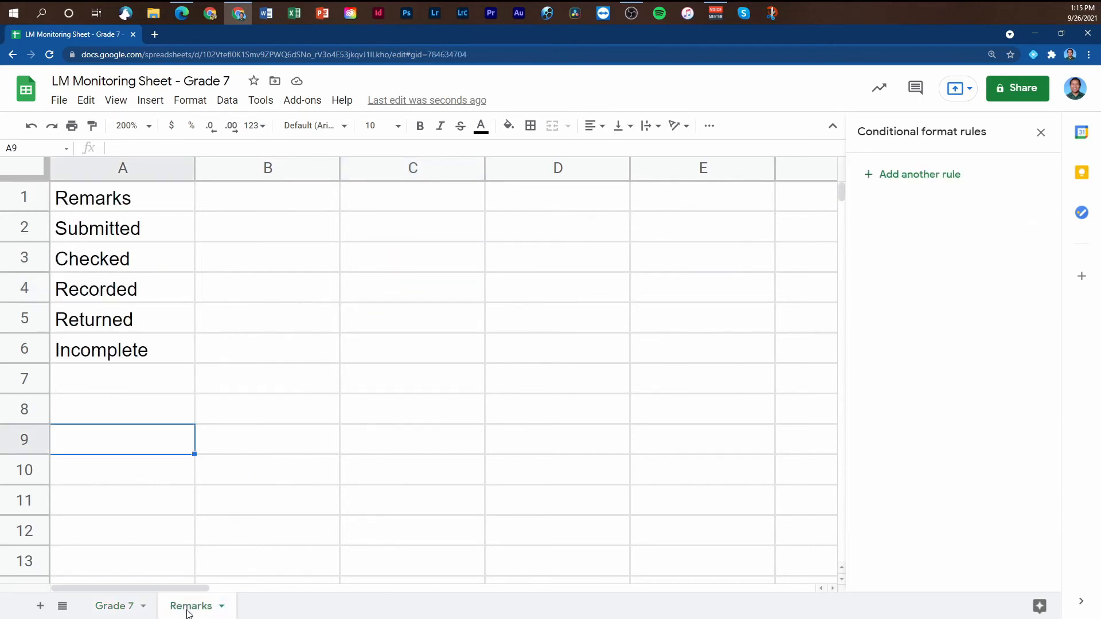
{"action": "left_click_drag", "start_coordinate": [110, 228], "coordinate": [105, 351]}
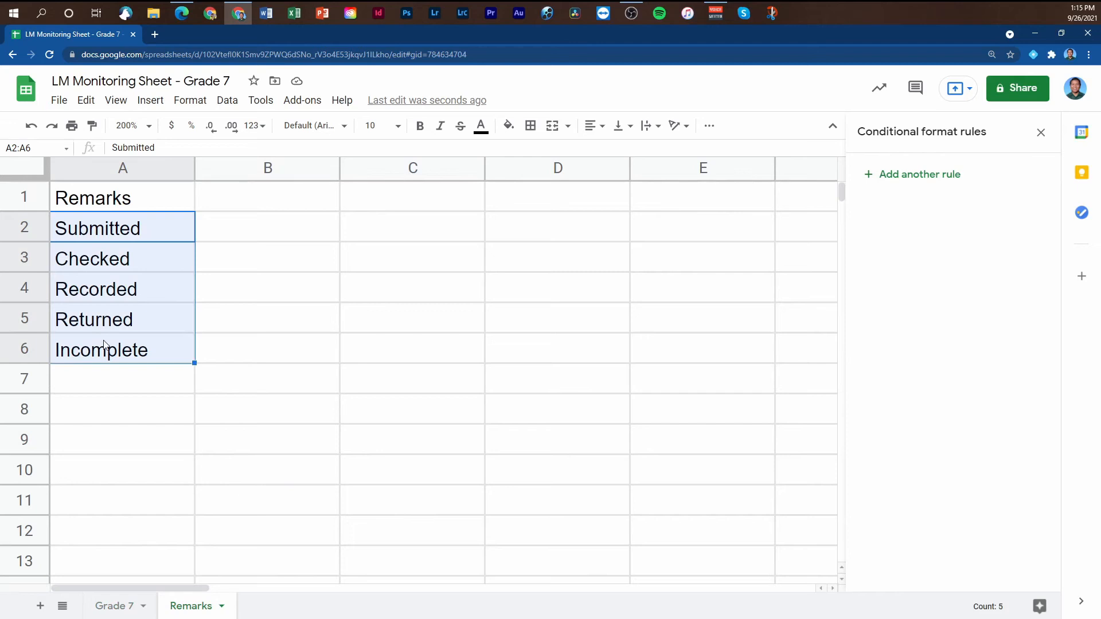
{"action": "key", "text": "ctrl+c"}
{"action": "left_click", "coordinate": [110, 606]}
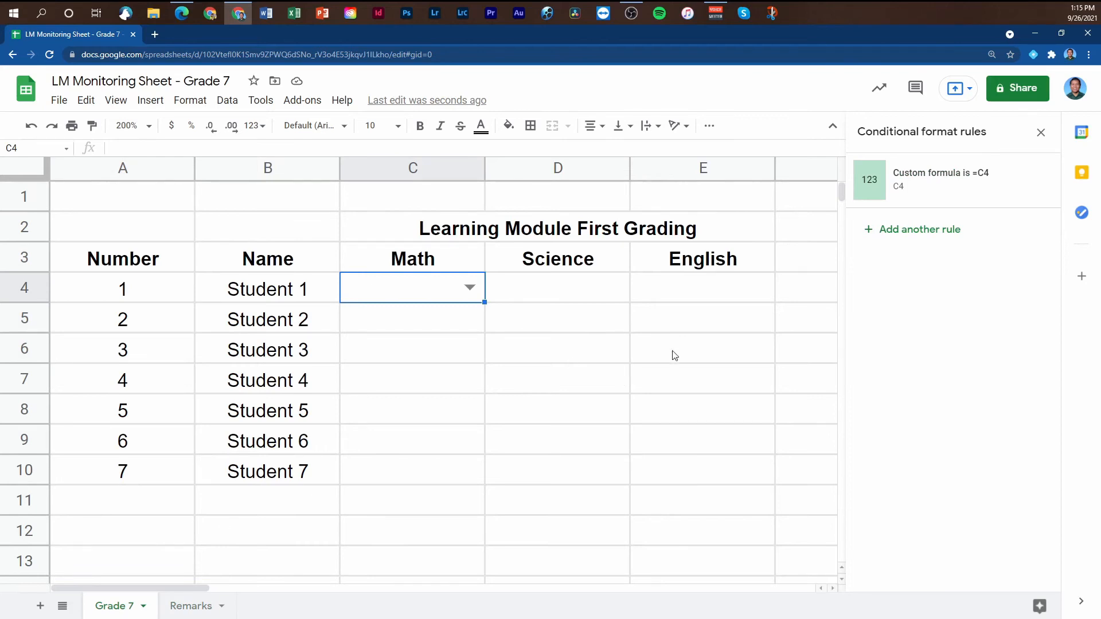
{"action": "left_click", "coordinate": [814, 294]}
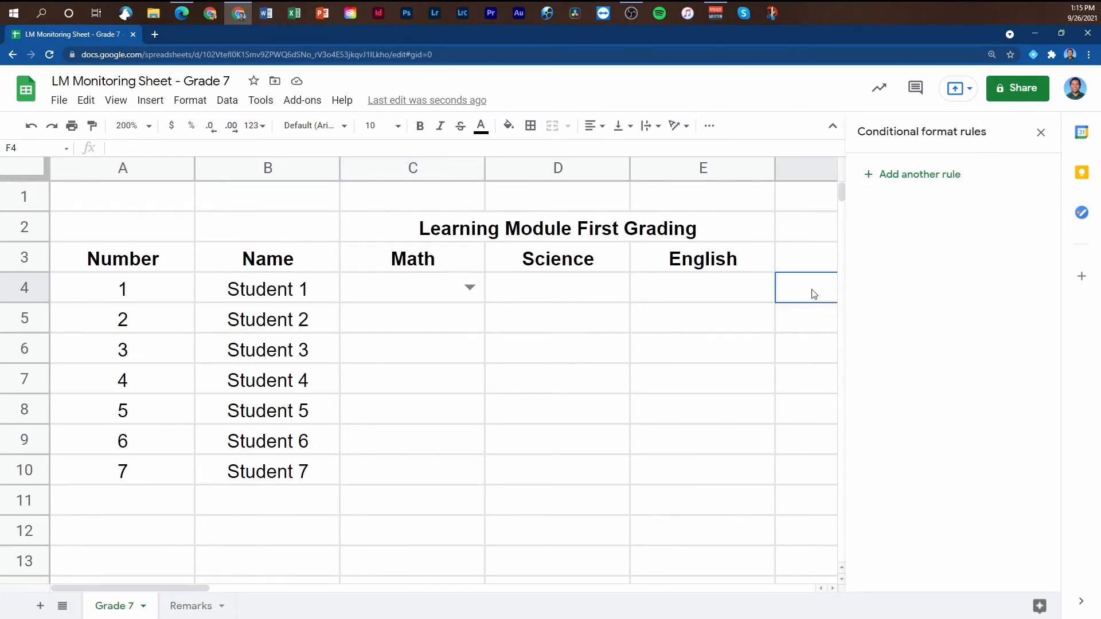
{"action": "left_click", "coordinate": [609, 292]}
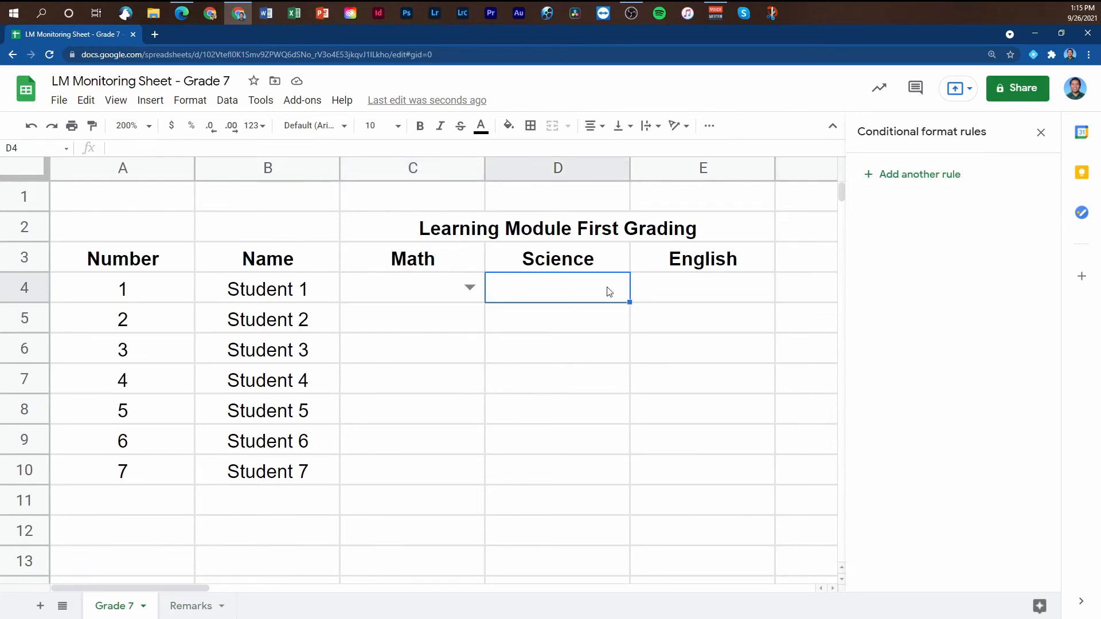
{"action": "key", "text": "ctrl+v"}
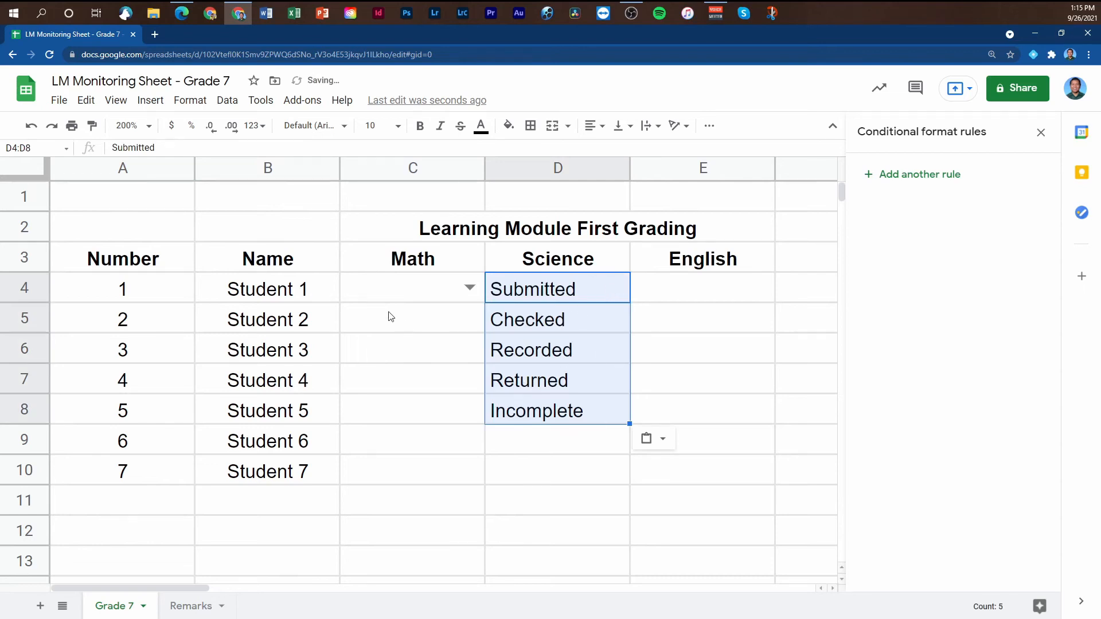
- Reopen the C4 conditional formatting rule and complete its custom formula as =C4="Submitted", copying the remark from D4
{"action": "left_click", "coordinate": [416, 290]}
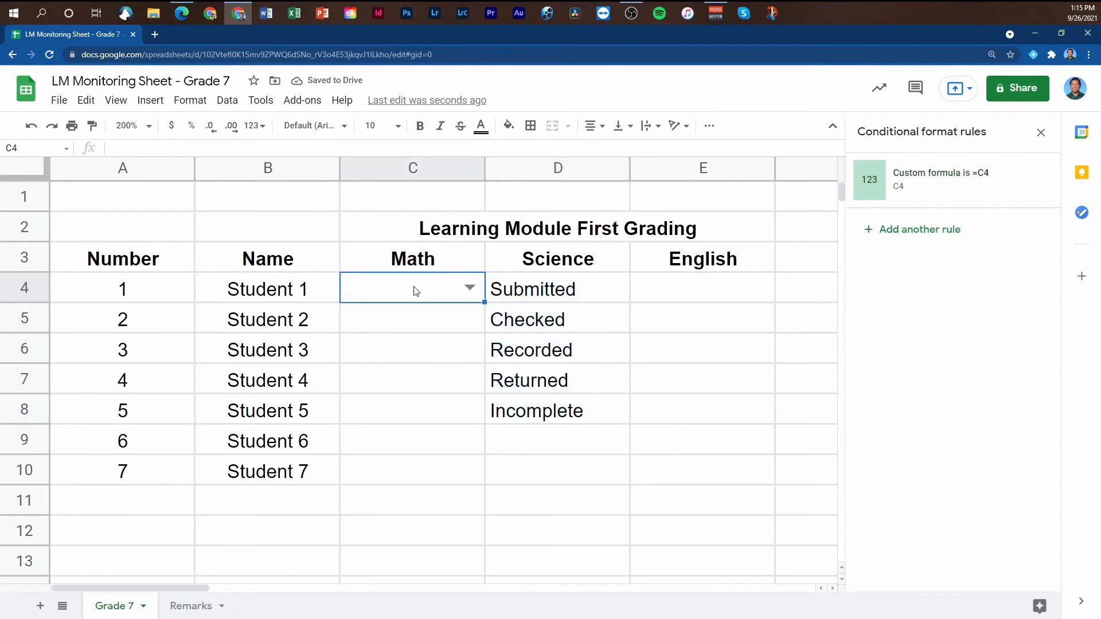
{"action": "left_click", "coordinate": [941, 191]}
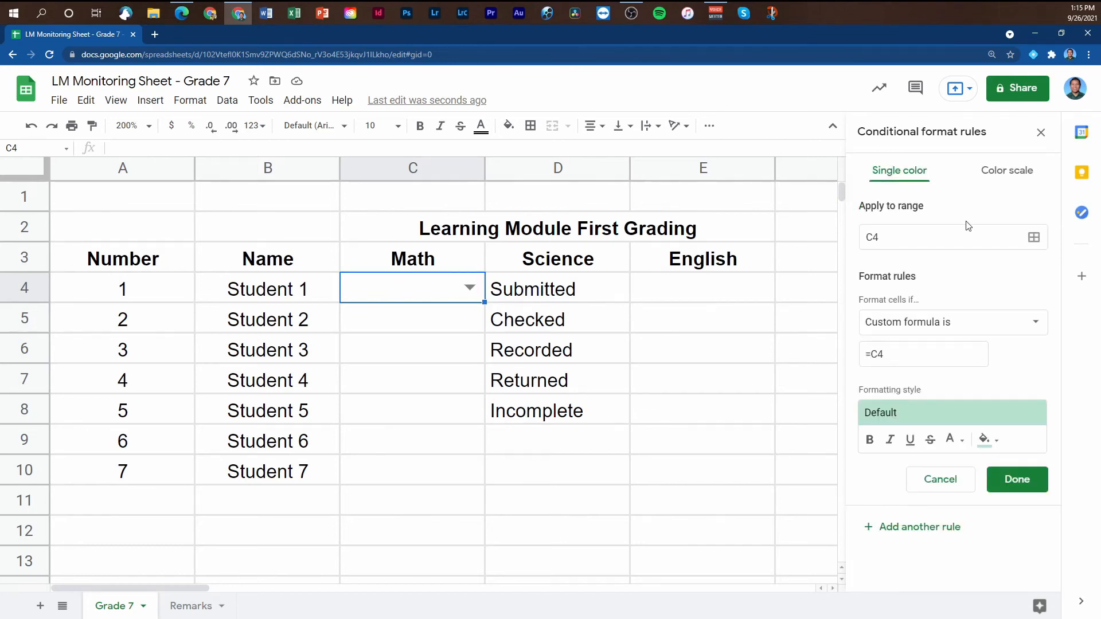
{"action": "left_click", "coordinate": [906, 358]}
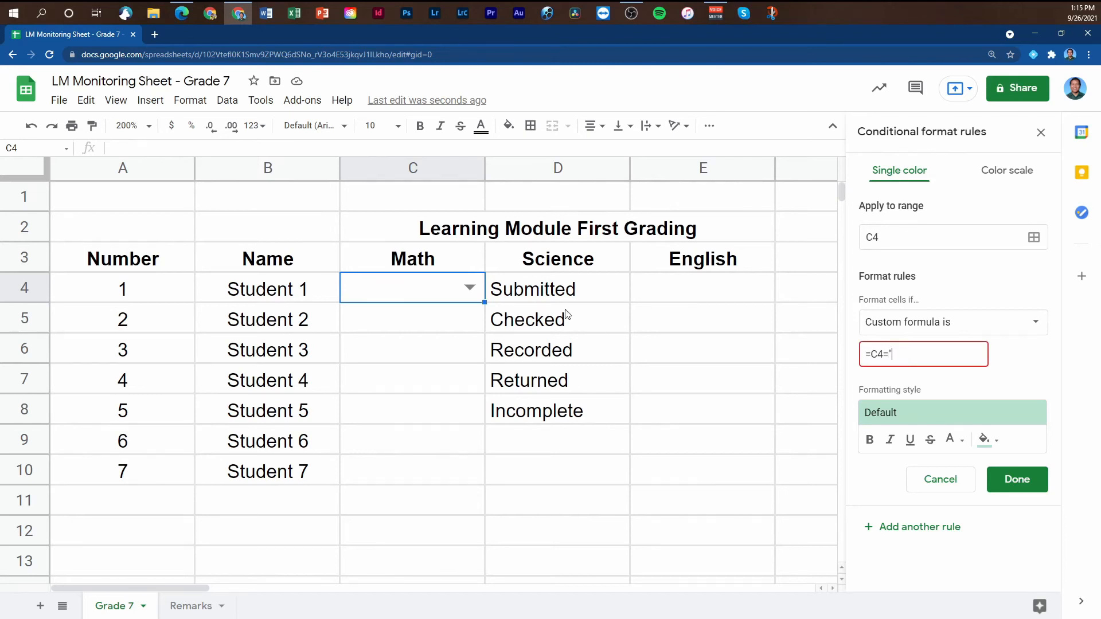
{"action": "left_click", "coordinate": [547, 295]}
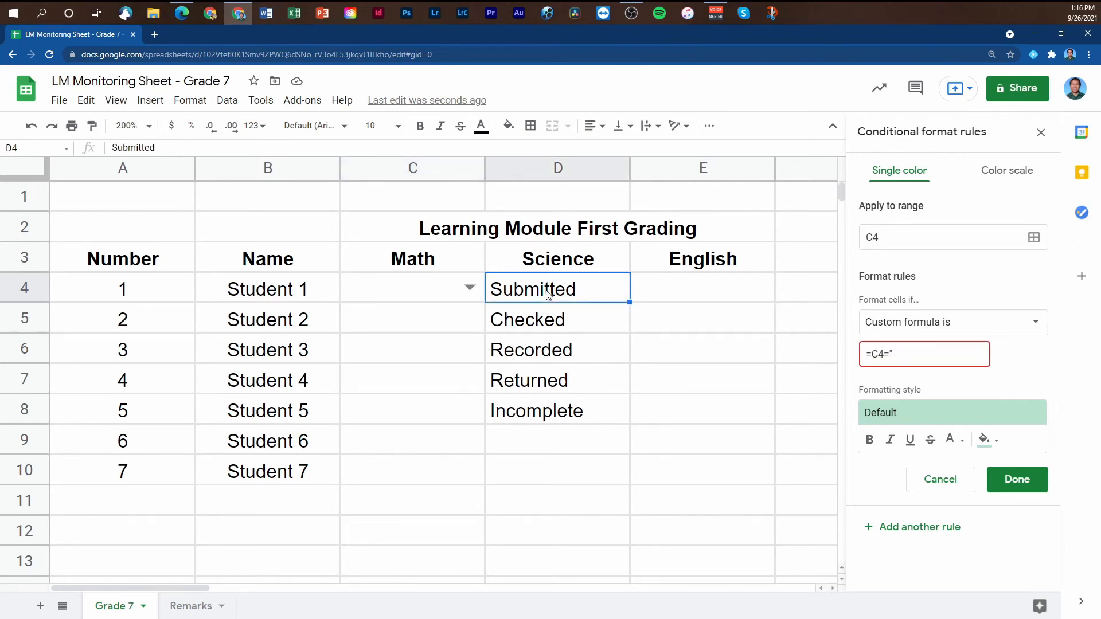
{"action": "key", "text": "ctrl+c"}
{"action": "left_click", "coordinate": [905, 354]}
{"action": "key", "text": "ctrl+v"}
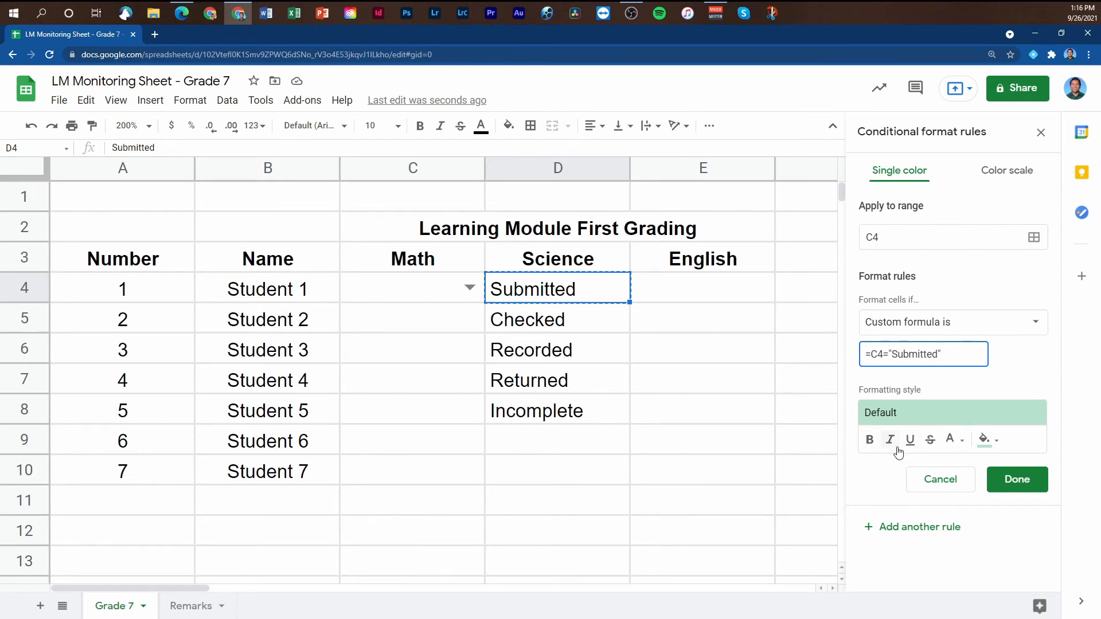
- Give the "Submitted" rule a bright green fill and black text
{"action": "left_click", "coordinate": [984, 443]}
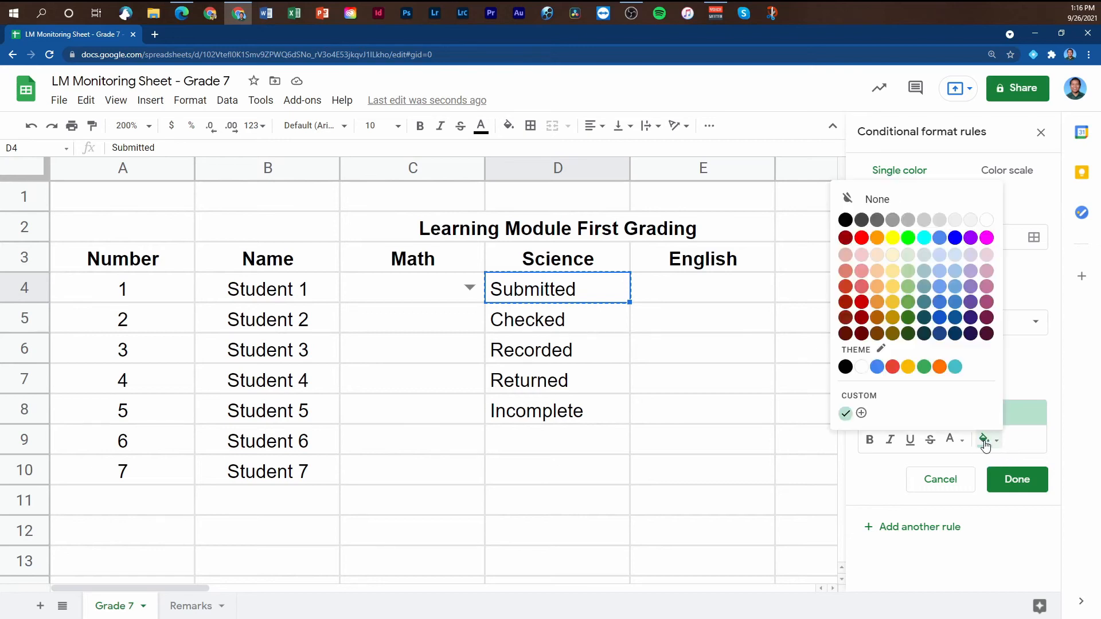
{"action": "left_click", "coordinate": [909, 237]}
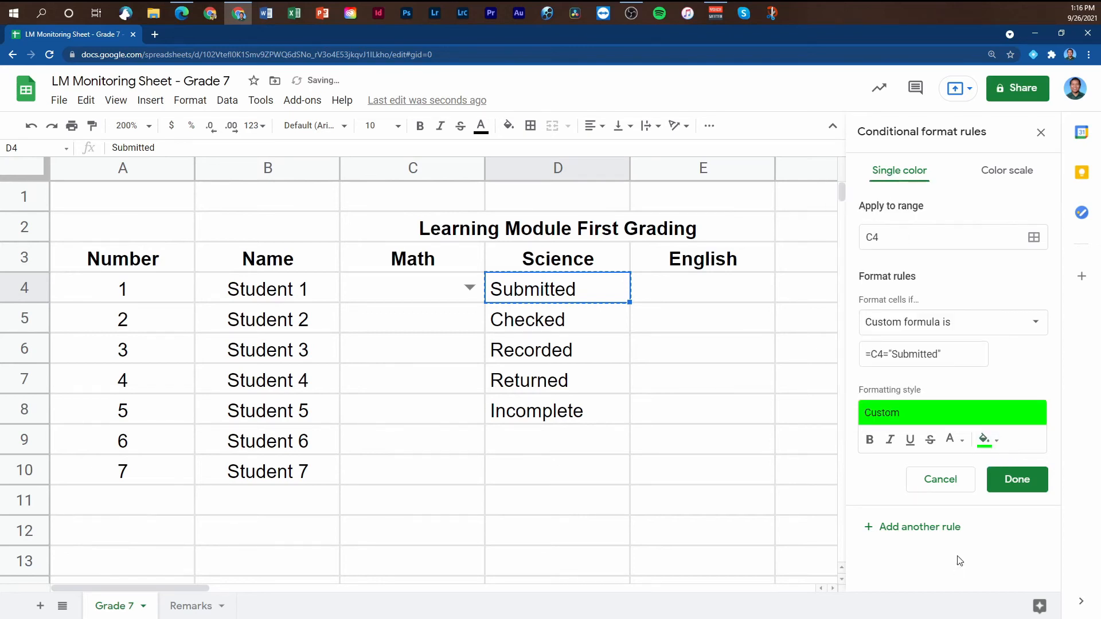
{"action": "left_click", "coordinate": [954, 441]}
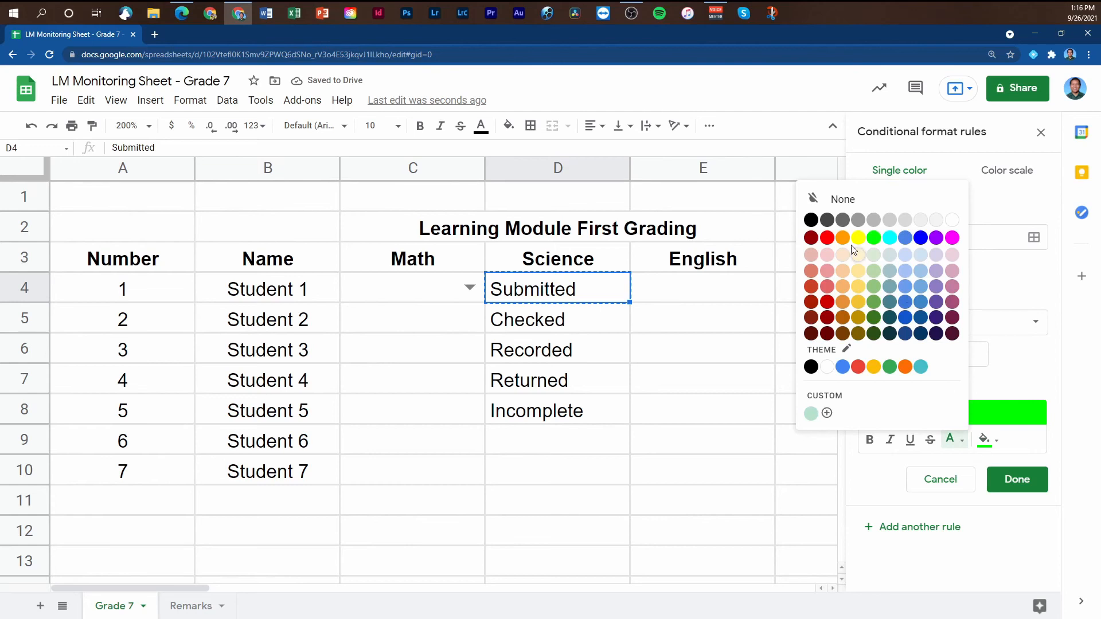
{"action": "left_click", "coordinate": [811, 220]}
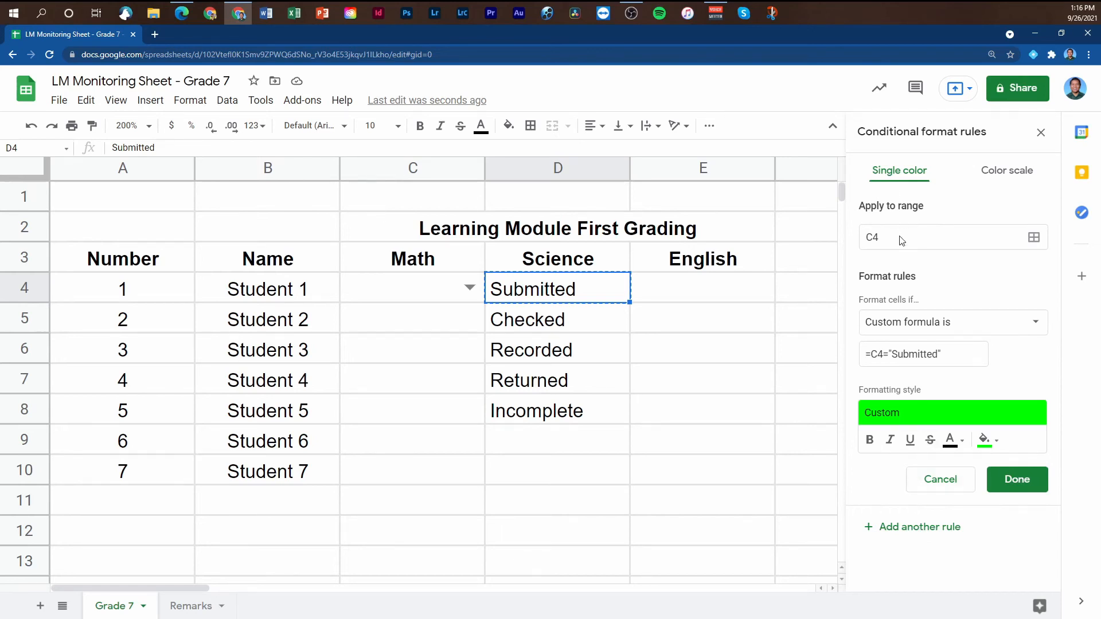
- Add another C4 rule with the custom formula =C4="Checked" and a yellow fill, copying the remark from D5
{"action": "left_click", "coordinate": [928, 529]}
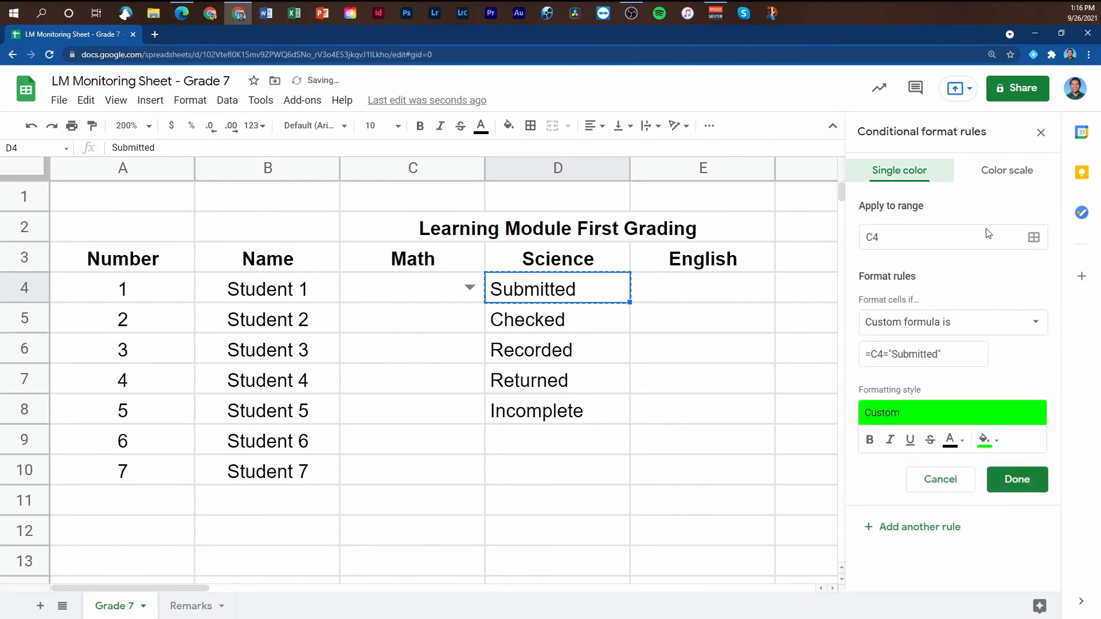
{"action": "left_click", "coordinate": [541, 324]}
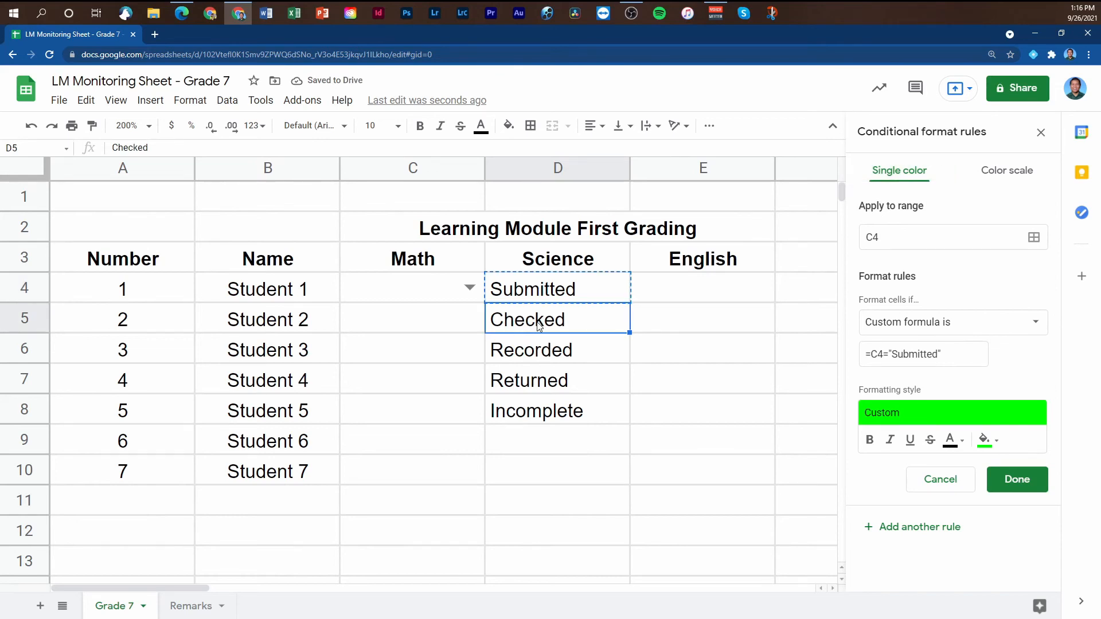
{"action": "key", "text": "ctrl+c"}
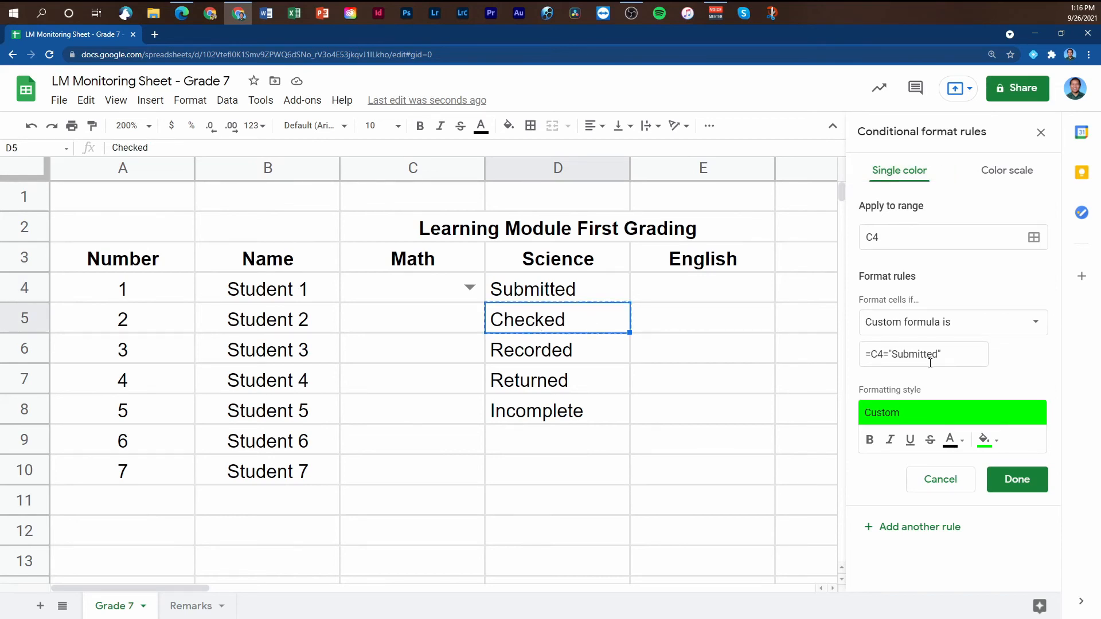
{"action": "left_click_drag", "start_coordinate": [893, 354], "coordinate": [937, 351]}
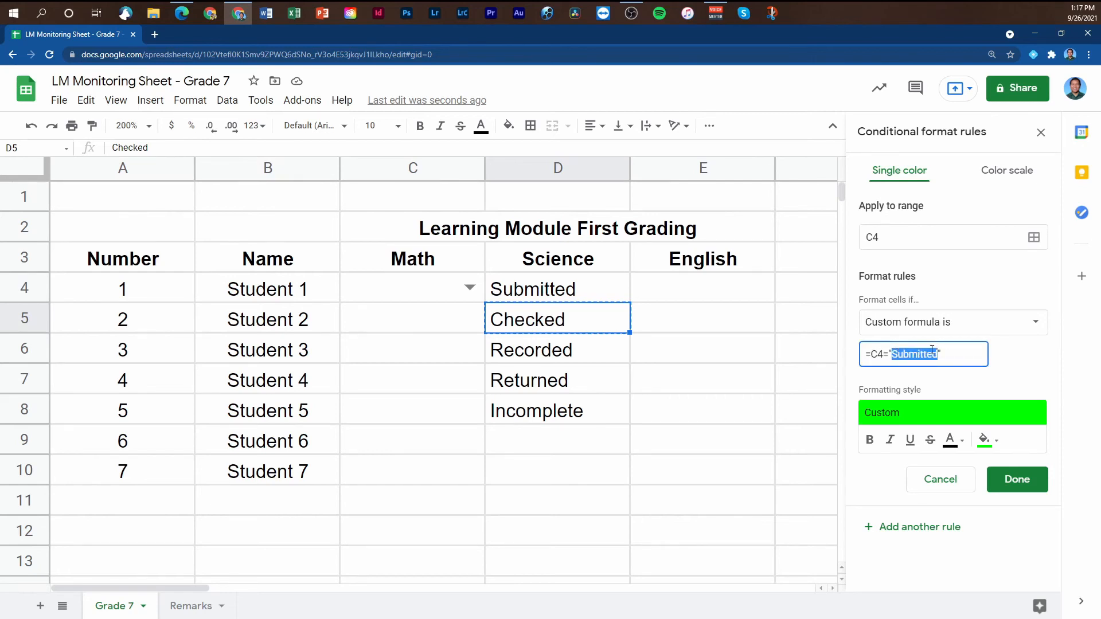
{"action": "key", "text": "ctrl+v"}
{"action": "left_click", "coordinate": [985, 442]}
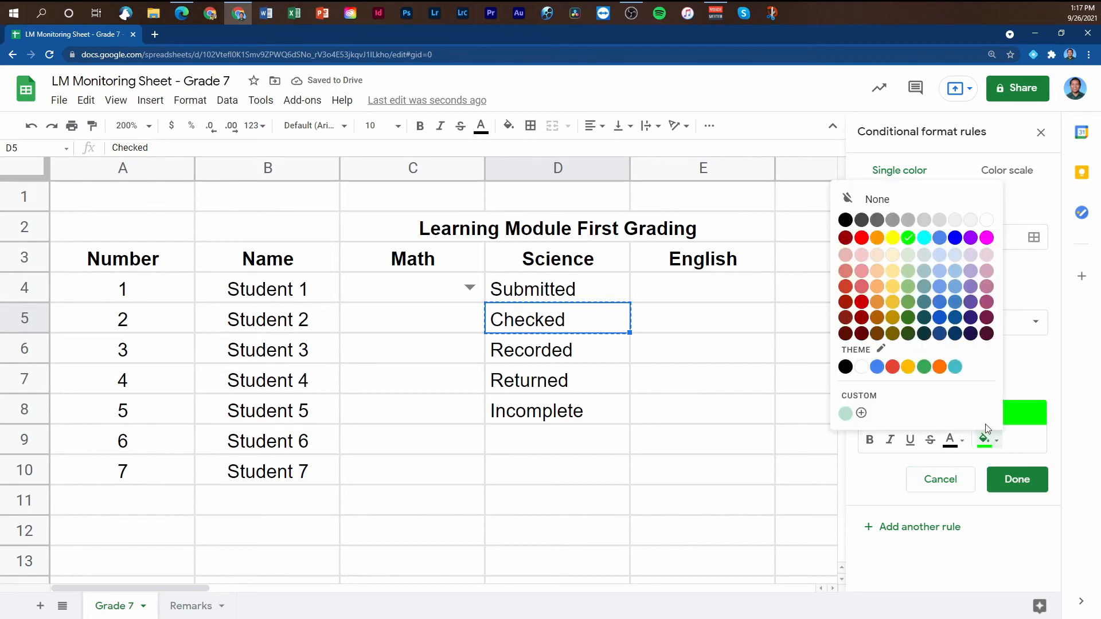
{"action": "left_click", "coordinate": [893, 238]}
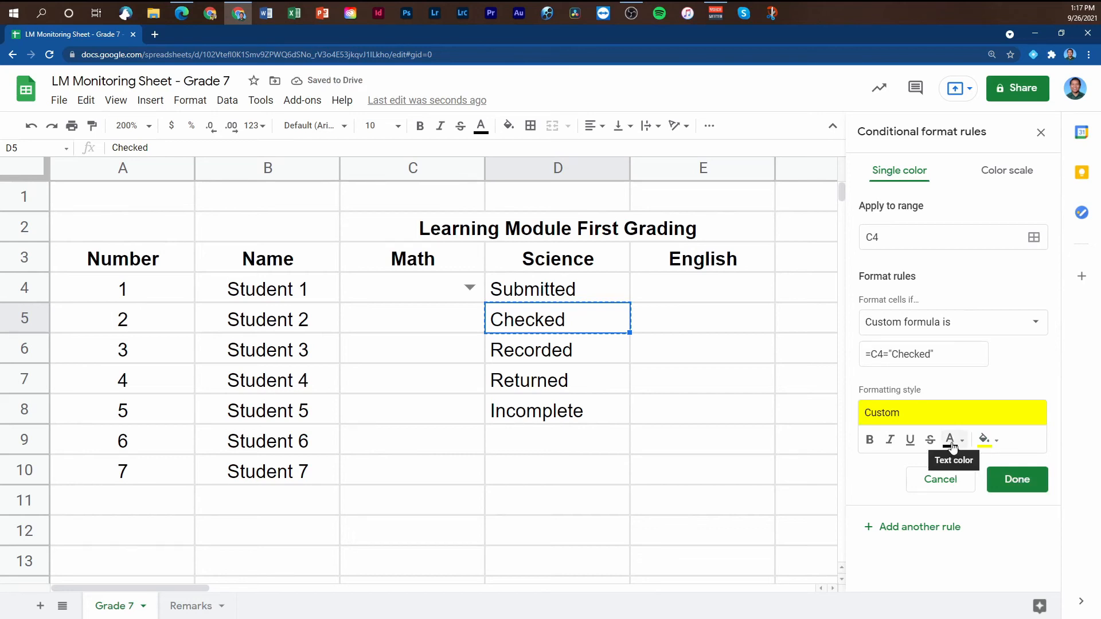
- Add another C4 rule with the custom formula =C4="Recorded" and a cornflower blue fill, copying the remark from D6
{"action": "left_click", "coordinate": [901, 525]}
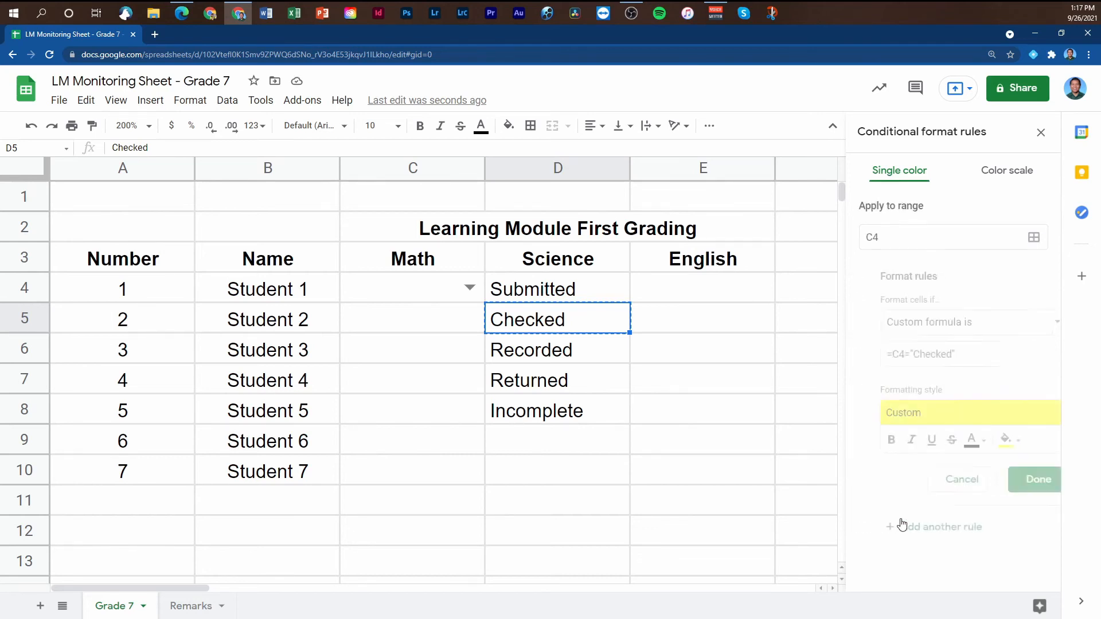
{"action": "left_click", "coordinate": [534, 352]}
{"action": "key", "text": "ctrl+c"}
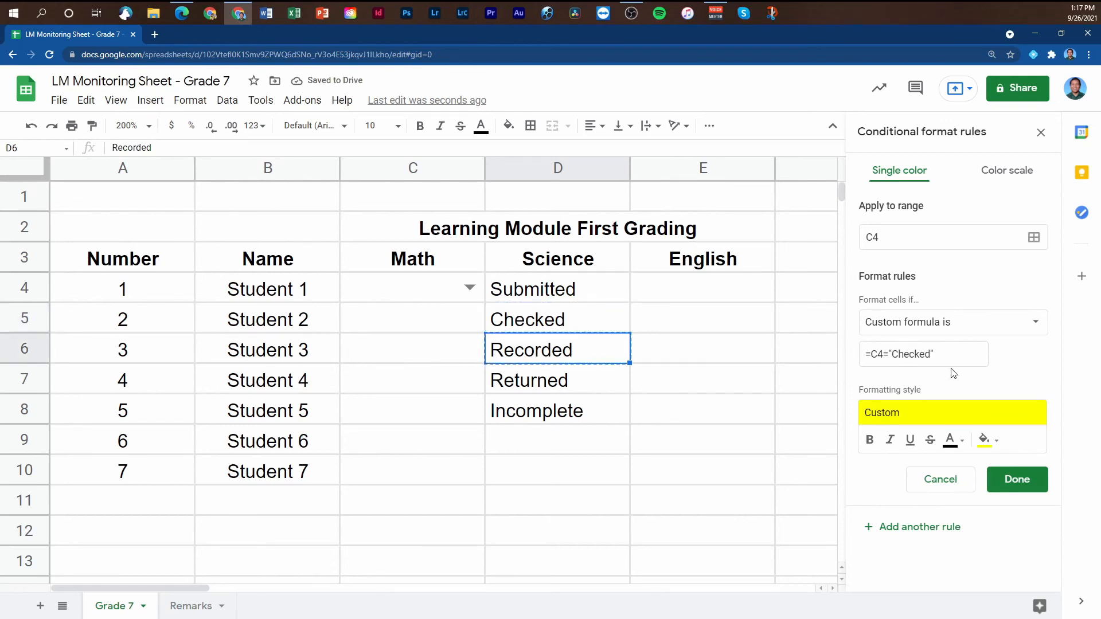
{"action": "left_click_drag", "start_coordinate": [893, 353], "coordinate": [931, 354]}
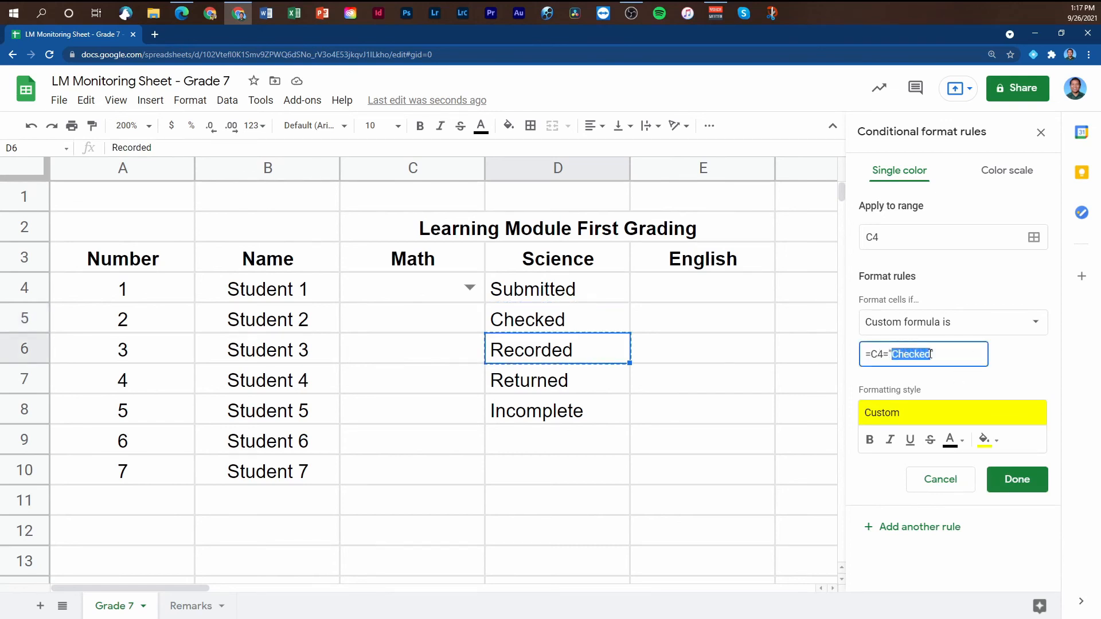
{"action": "key", "text": "ctrl+v"}
{"action": "left_click", "coordinate": [985, 443]}
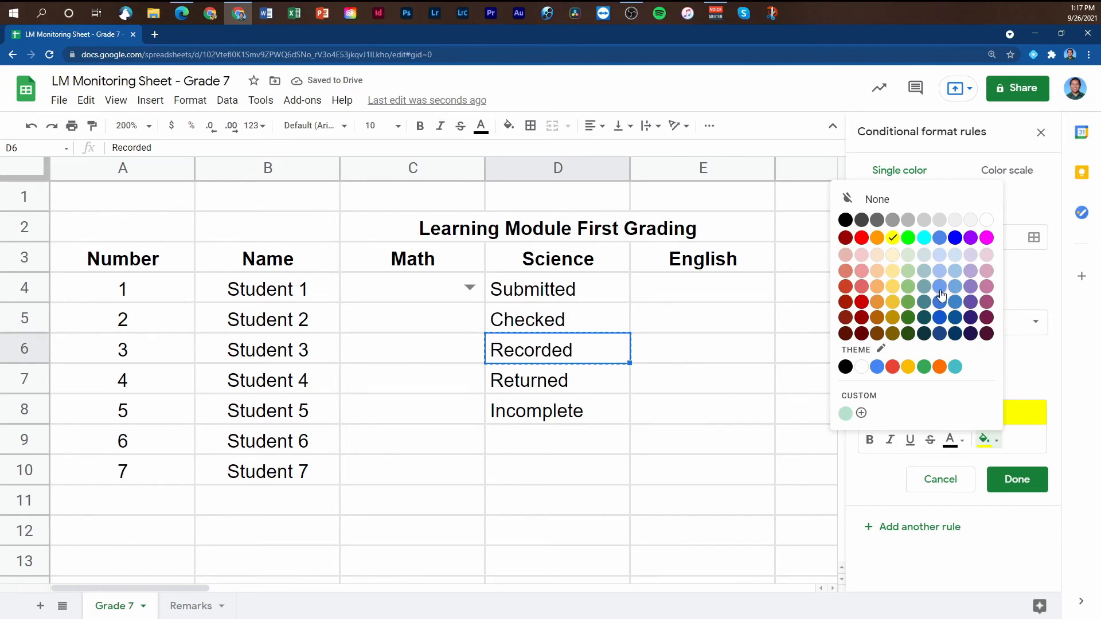
{"action": "left_click", "coordinate": [942, 239]}
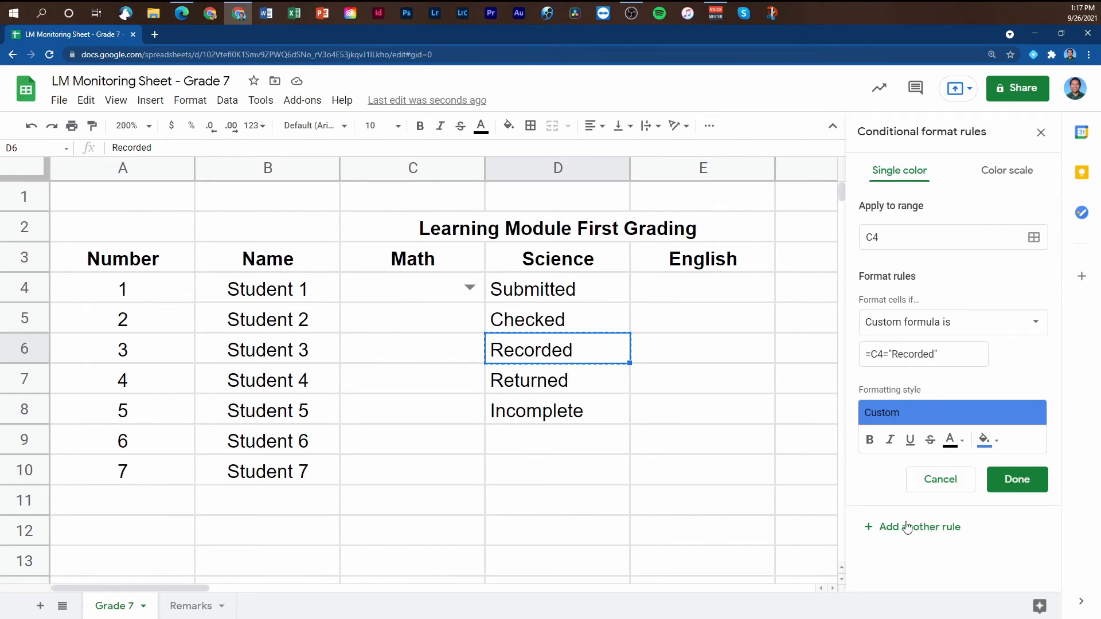
- Add another C4 rule with the custom formula =C4="Returned" and a light green fill, copying the remark from D7
{"action": "left_click", "coordinate": [928, 528]}
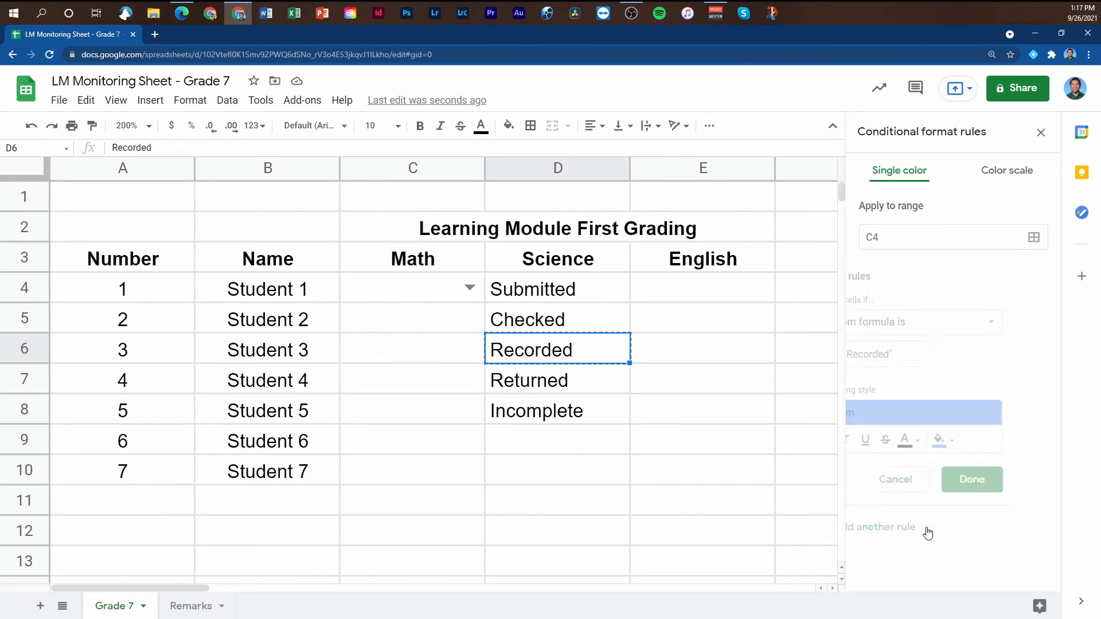
{"action": "left_click", "coordinate": [567, 394]}
{"action": "key", "text": "ctrl+c"}
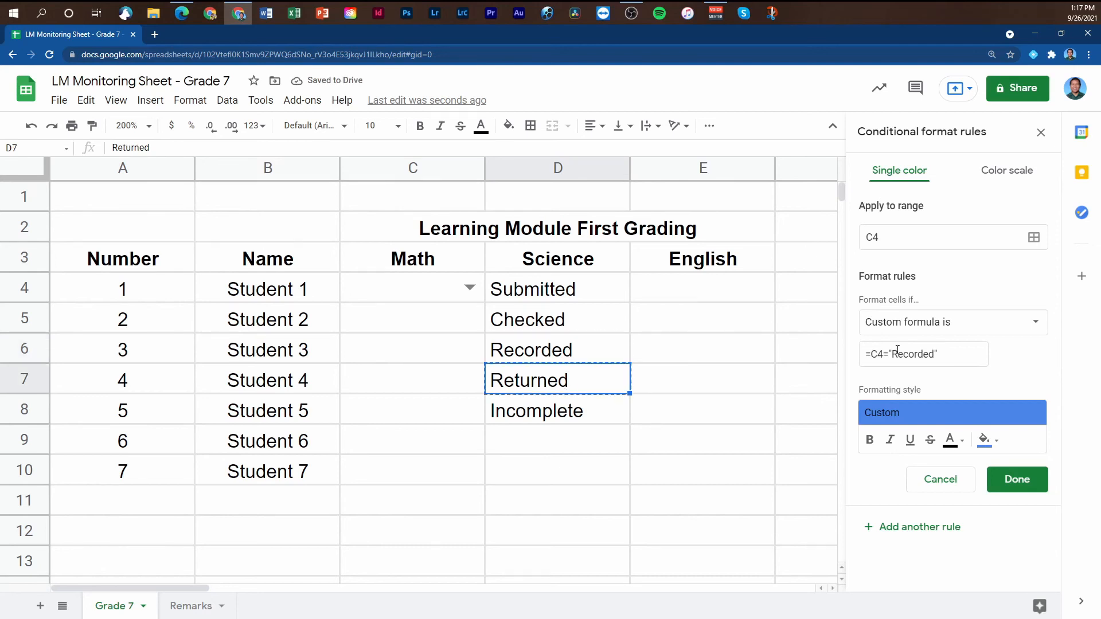
{"action": "left_click_drag", "start_coordinate": [896, 352], "coordinate": [936, 350]}
{"action": "key", "text": "ctrl+v"}
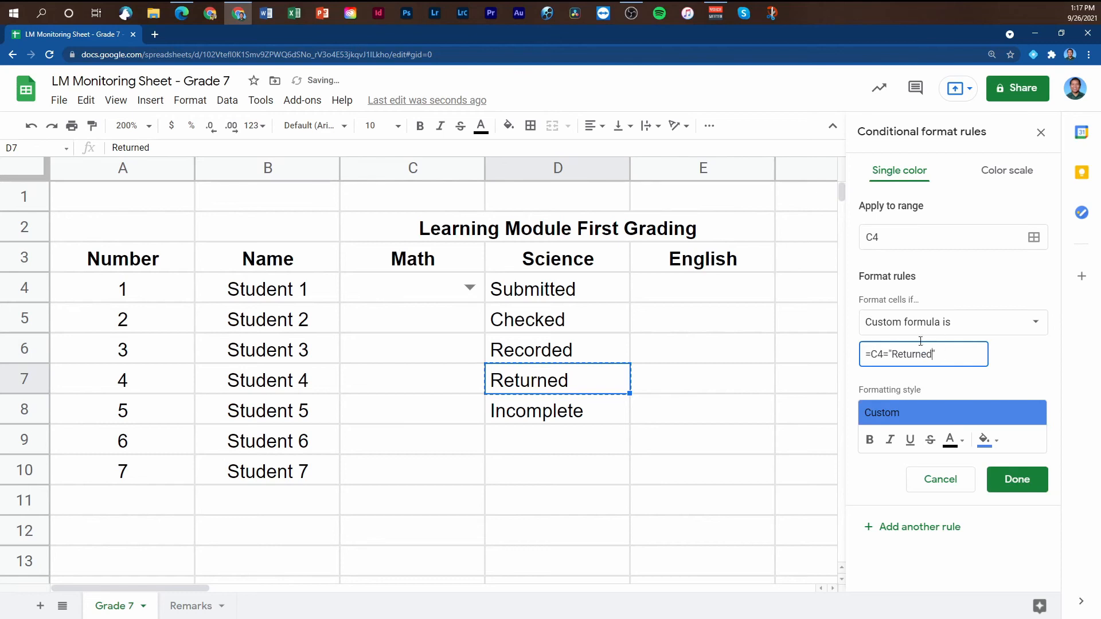
{"action": "left_click", "coordinate": [987, 441]}
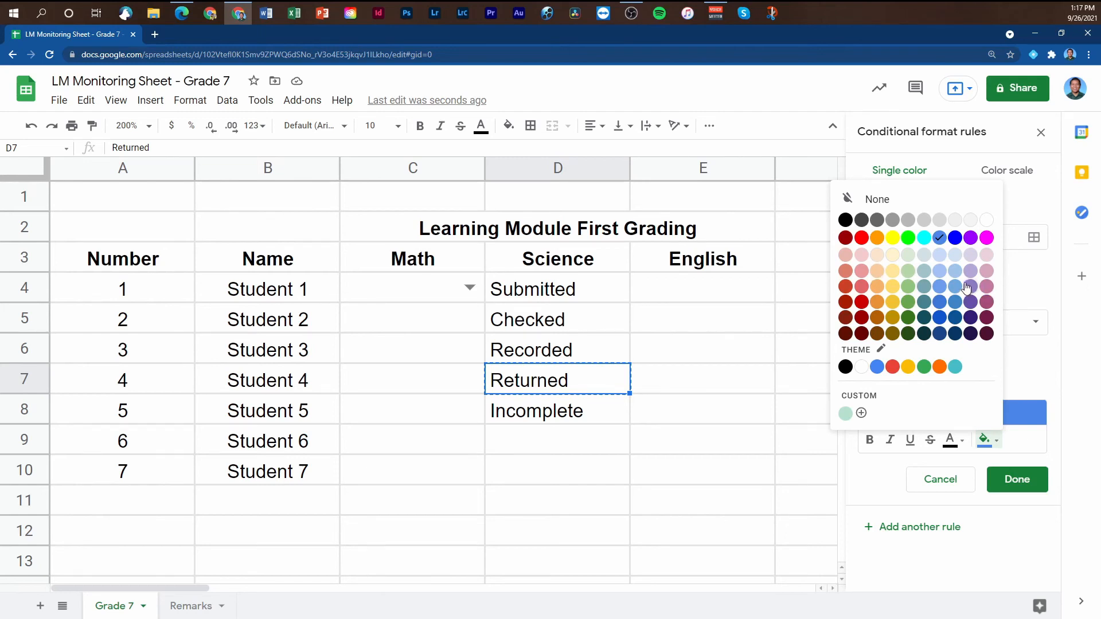
{"action": "left_click", "coordinate": [909, 288]}
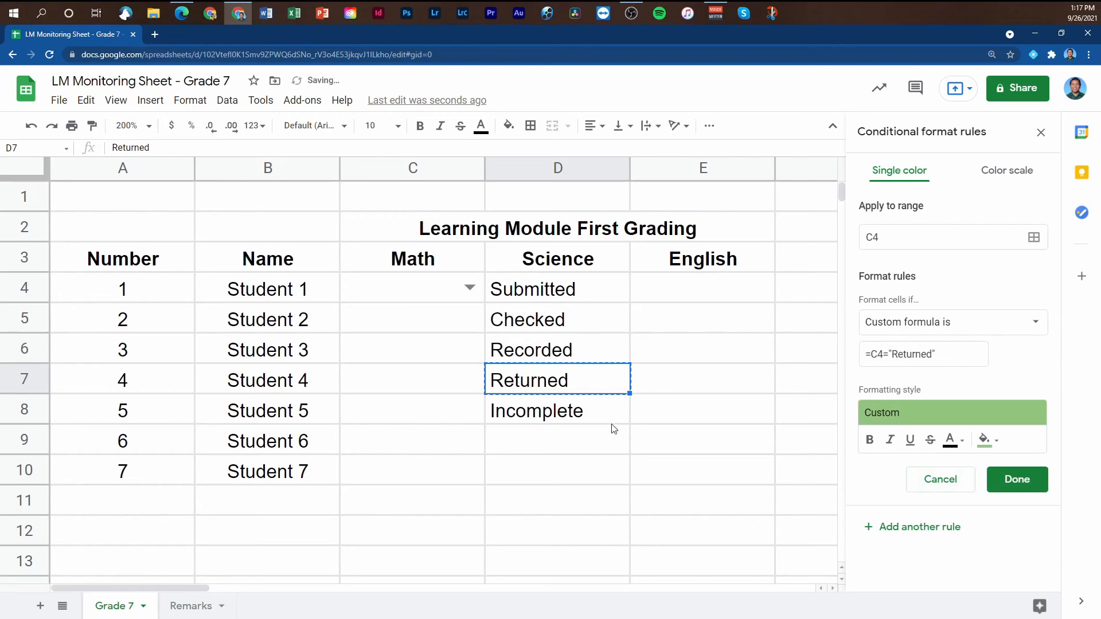
- Add a final C4 rule with the custom formula =C4="Incomplete", a red fill and white text, copying the remark from D8
{"action": "left_click", "coordinate": [586, 421]}
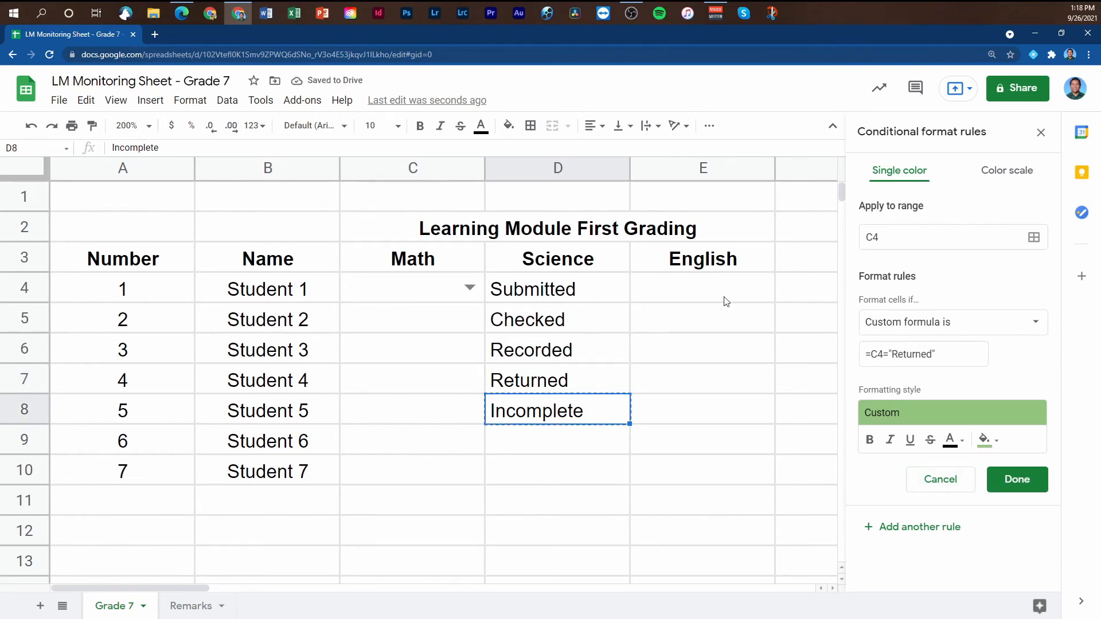
{"action": "left_click_drag", "start_coordinate": [933, 354], "coordinate": [893, 355]}
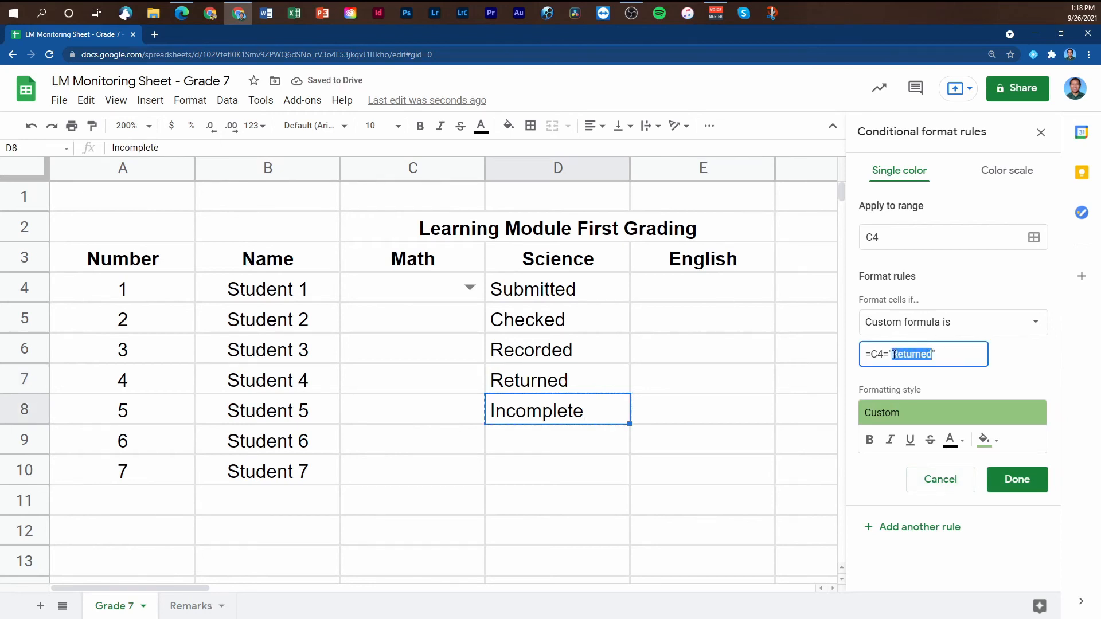
{"action": "key", "text": "ctrl+v"}
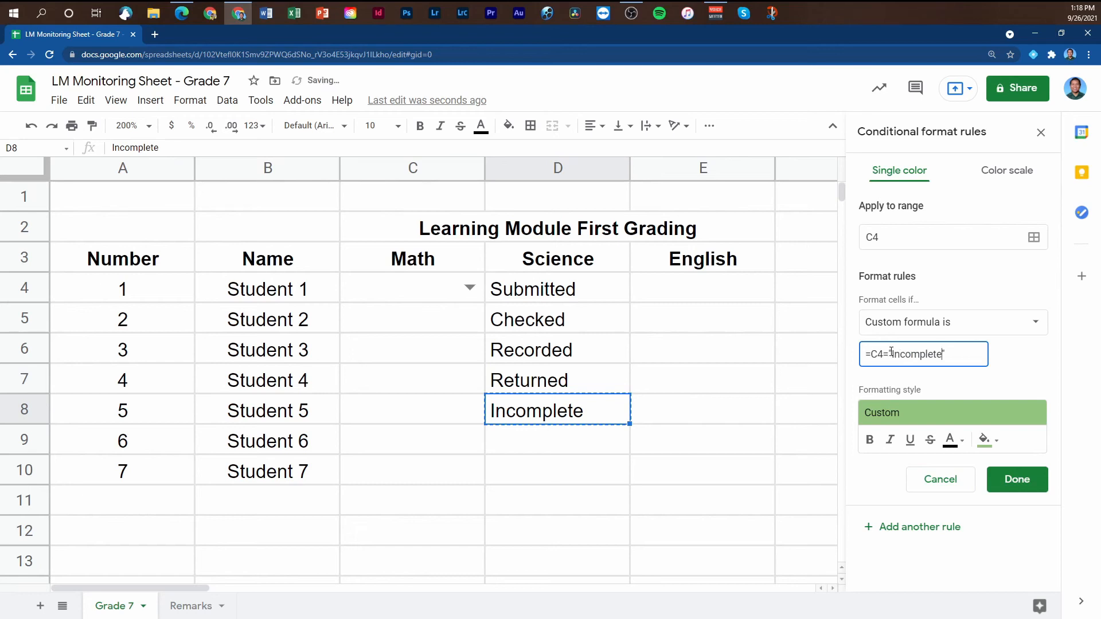
{"action": "left_click", "coordinate": [987, 440]}
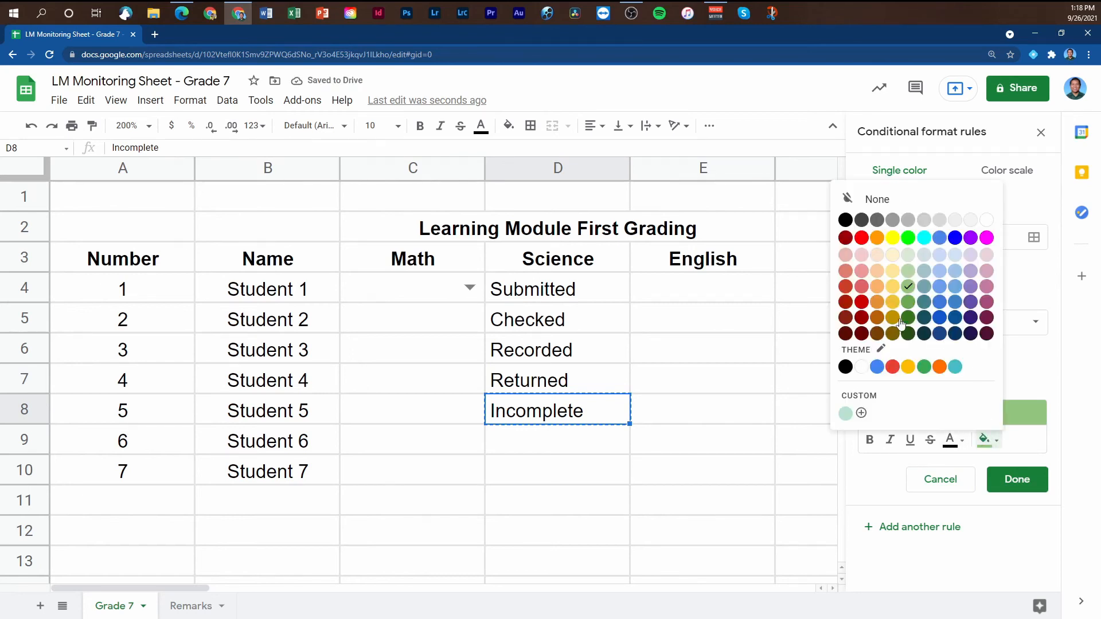
{"action": "left_click", "coordinate": [866, 237]}
{"action": "left_click", "coordinate": [962, 442]}
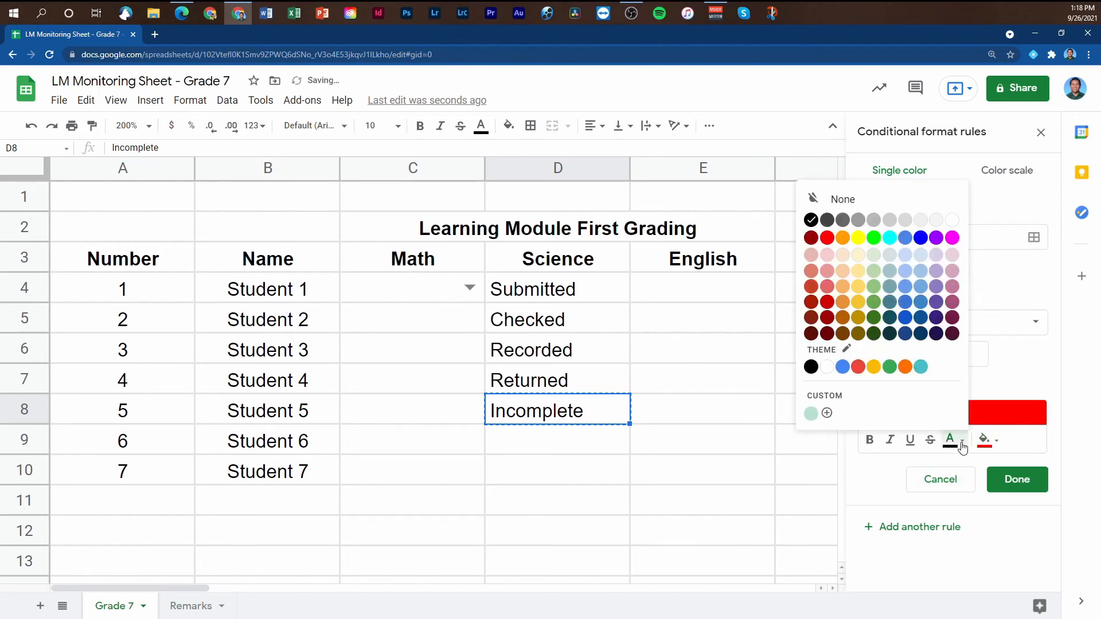
{"action": "left_click", "coordinate": [951, 222]}
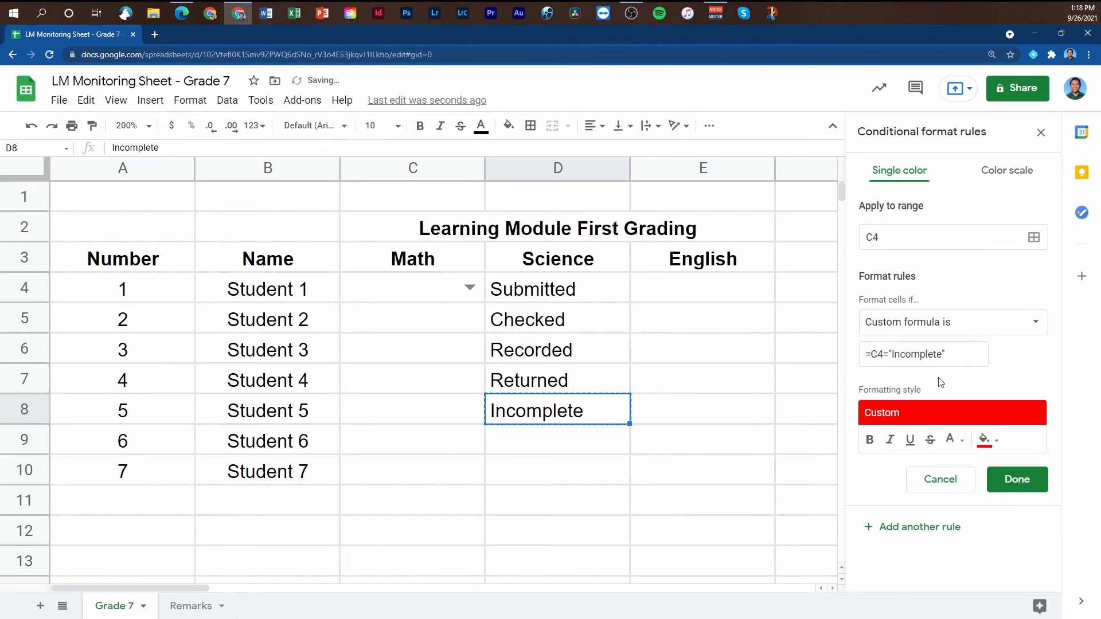
{"action": "left_click", "coordinate": [1026, 483]}
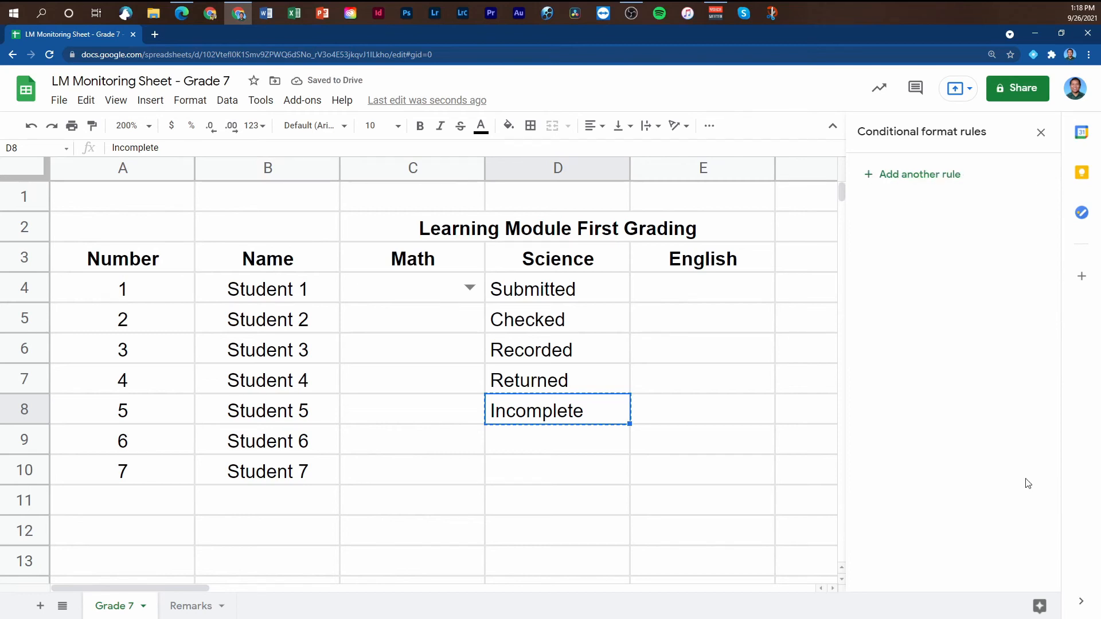
- Reopen the C4 "Returned" rule and change its formatting to a magenta fill with white text
{"action": "left_click", "coordinate": [471, 288]}
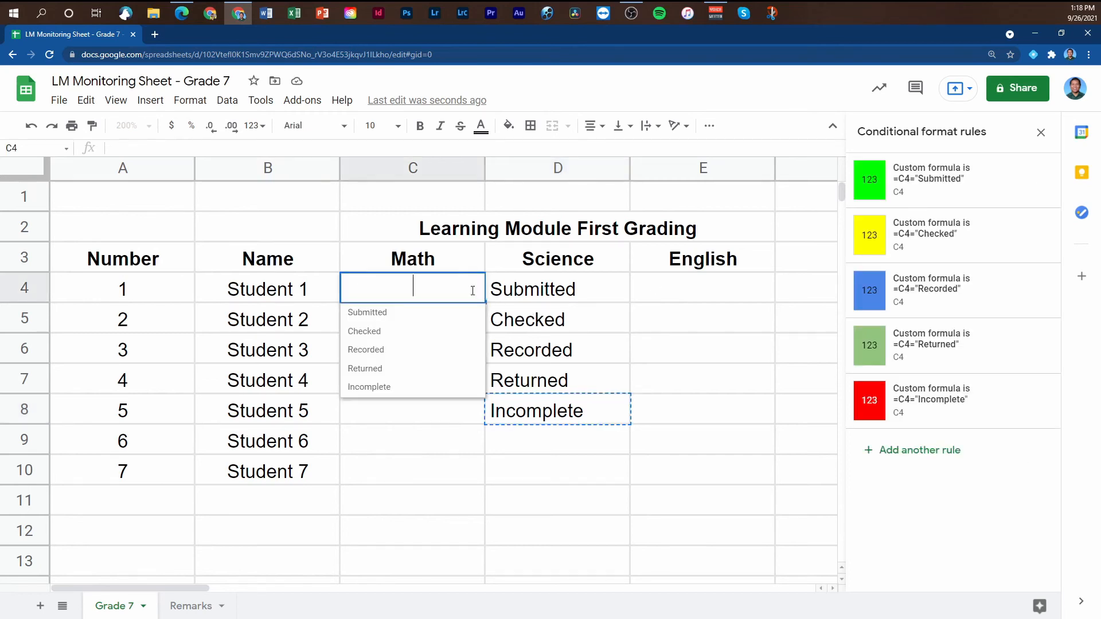
{"action": "left_click", "coordinate": [422, 480]}
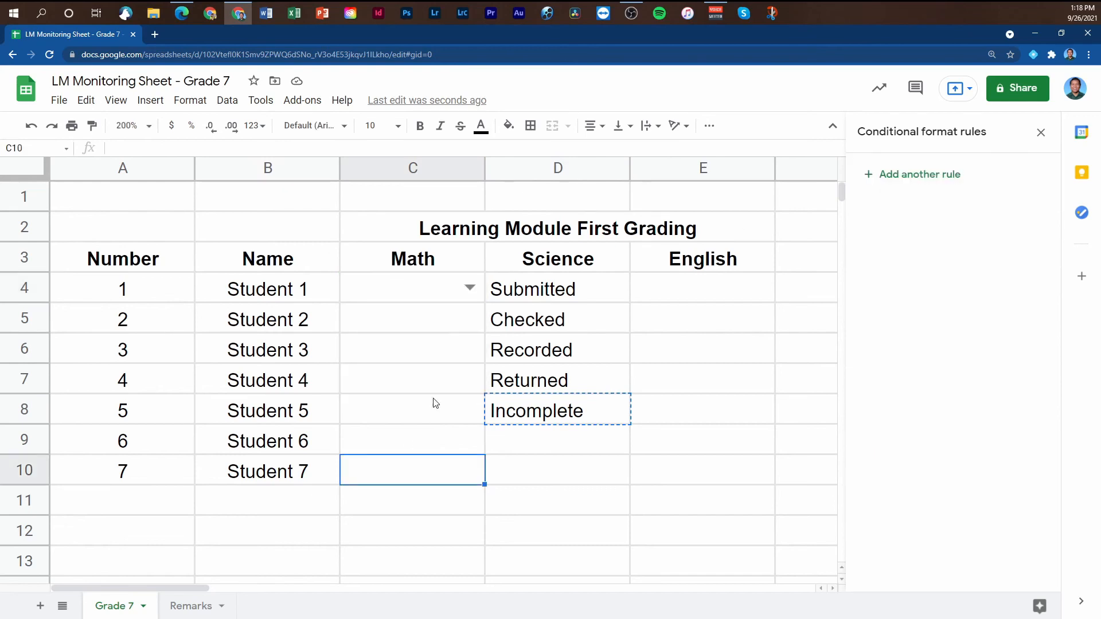
{"action": "left_click", "coordinate": [412, 299]}
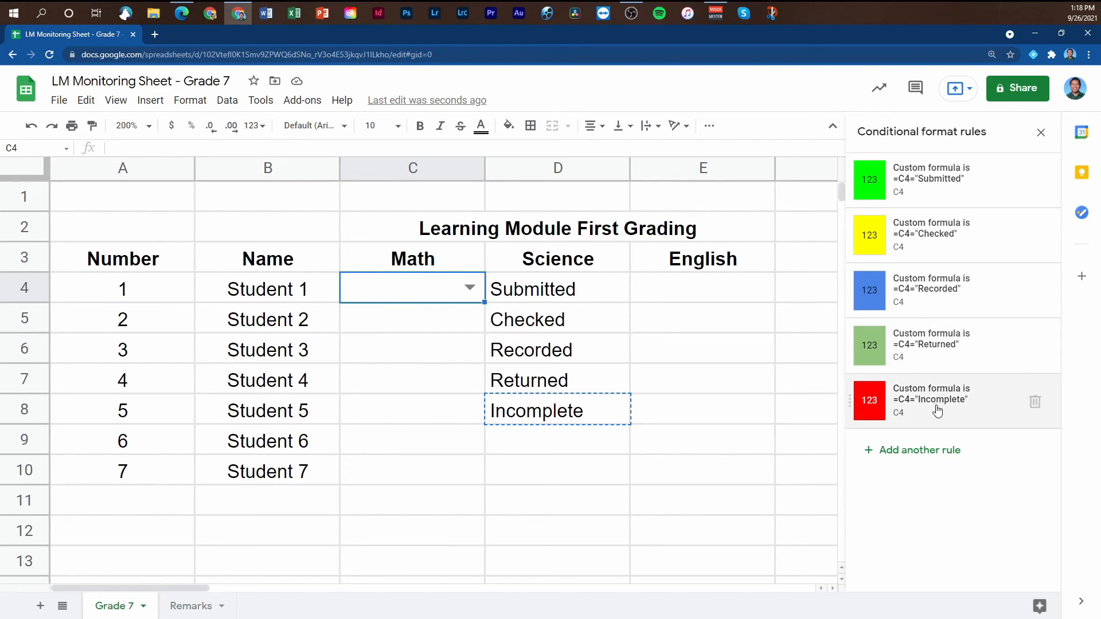
{"action": "left_click", "coordinate": [956, 358]}
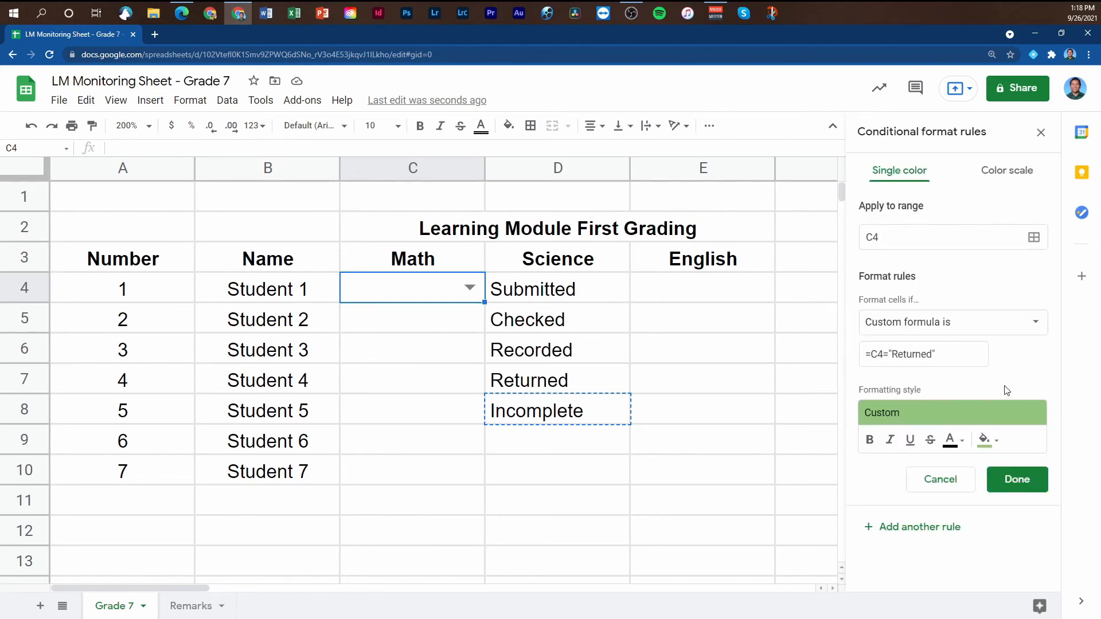
{"action": "left_click", "coordinate": [994, 452]}
{"action": "left_click", "coordinate": [985, 238]}
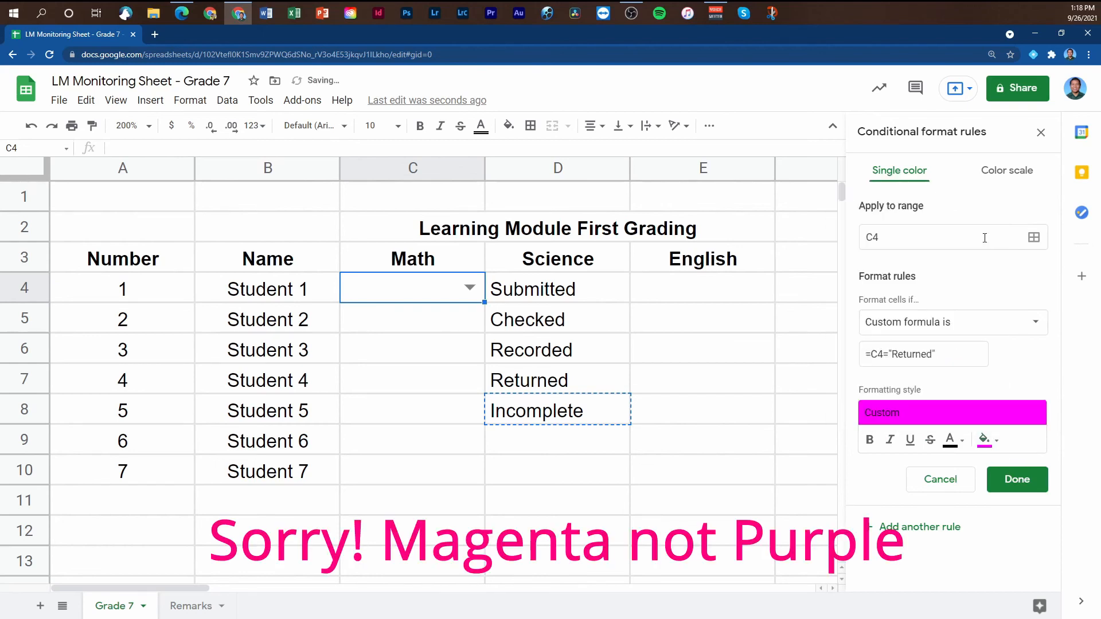
{"action": "left_click", "coordinate": [952, 441]}
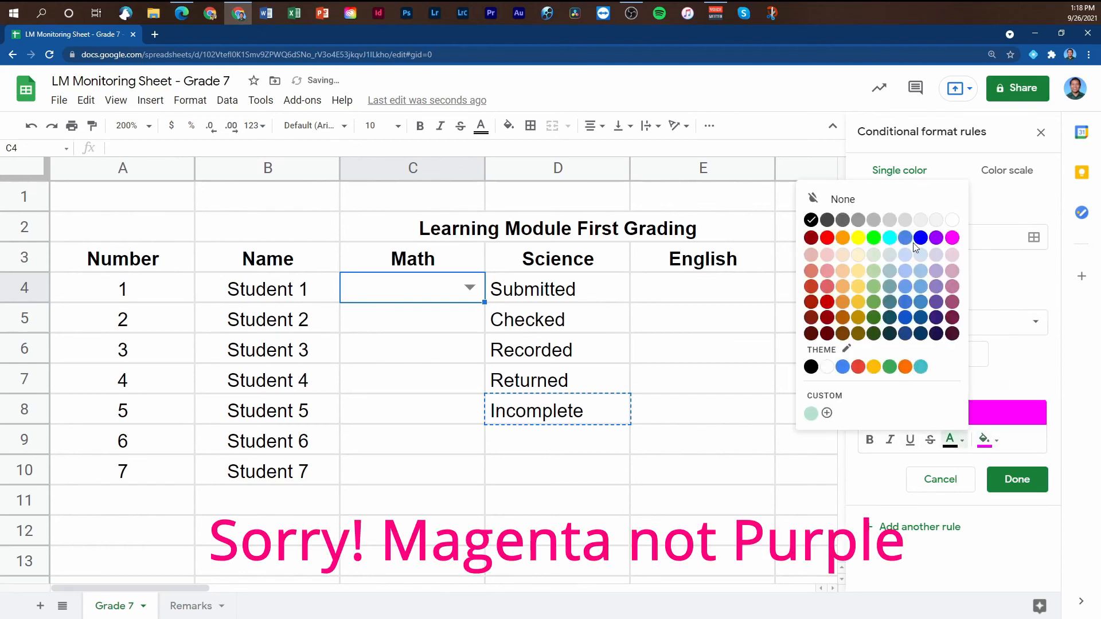
{"action": "left_click", "coordinate": [952, 220]}
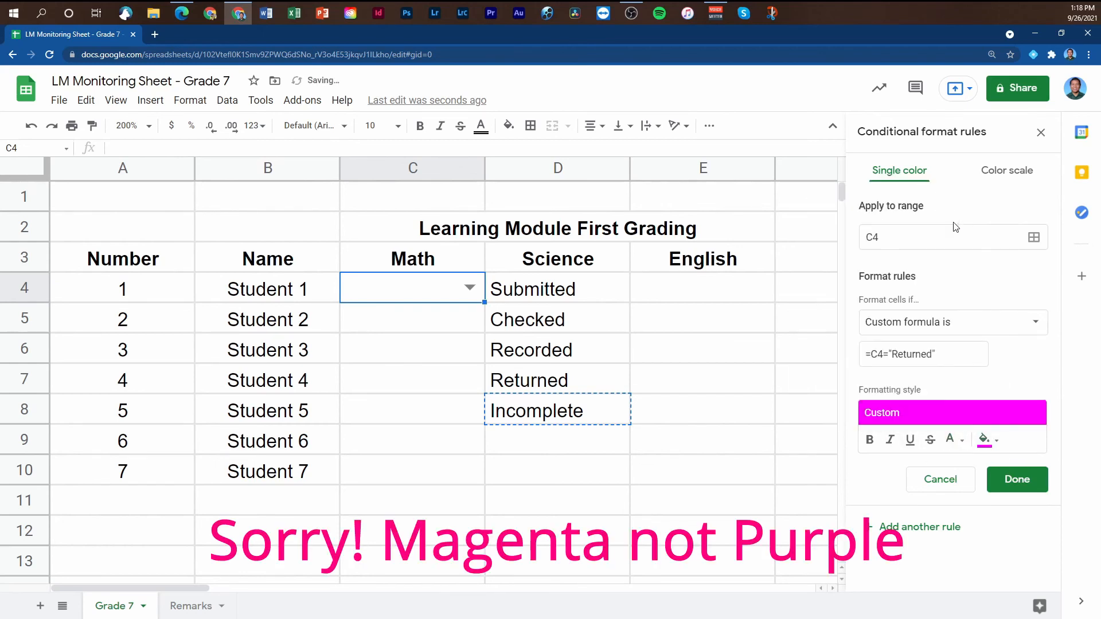
{"action": "left_click", "coordinate": [1002, 485]}
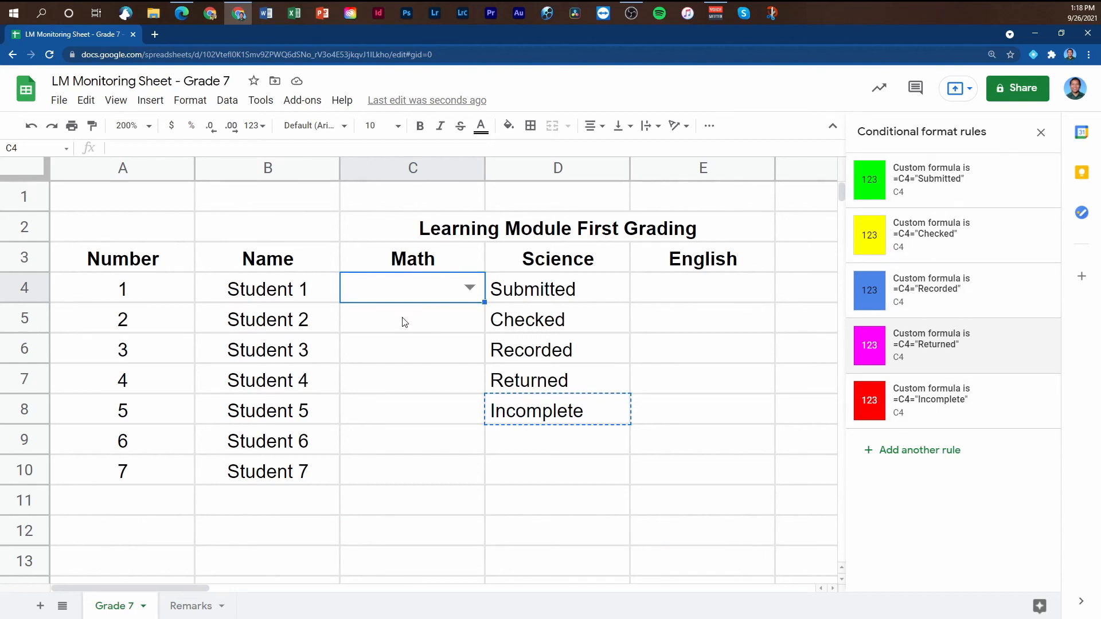
- Clear the helper remarks from D4:D8 in the Science column
{"action": "left_click_drag", "start_coordinate": [538, 294], "coordinate": [539, 413]}
{"action": "key", "text": "Delete"}
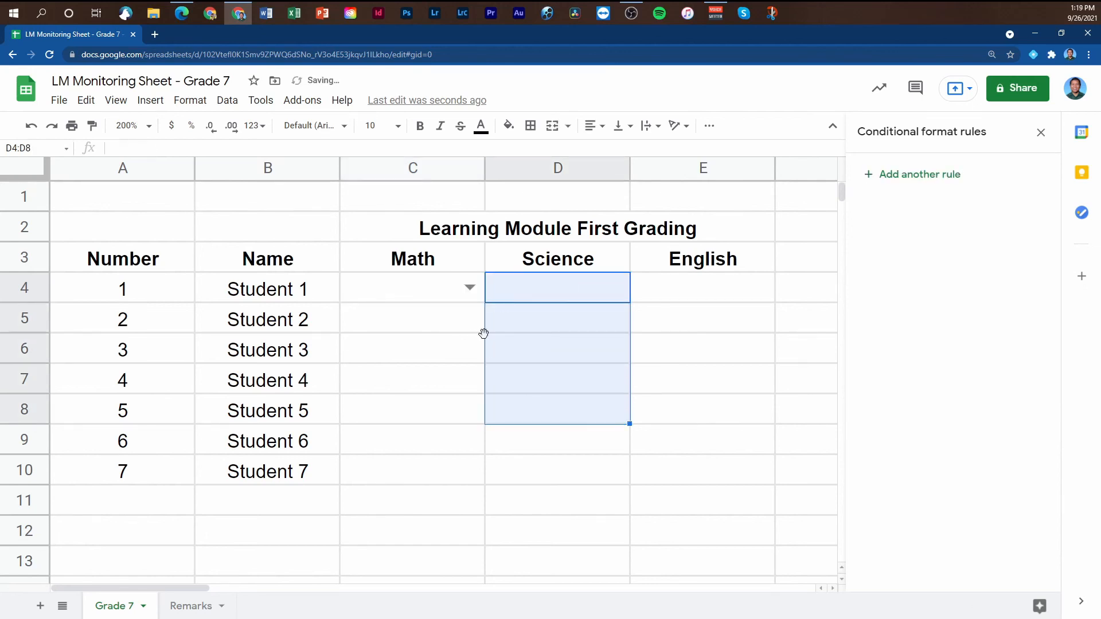
- Test the C4 dropdown colors by choosing Submitted, Checked, Recorded, Returned and Incomplete in turn, and clear the cell
{"action": "left_click", "coordinate": [469, 288]}
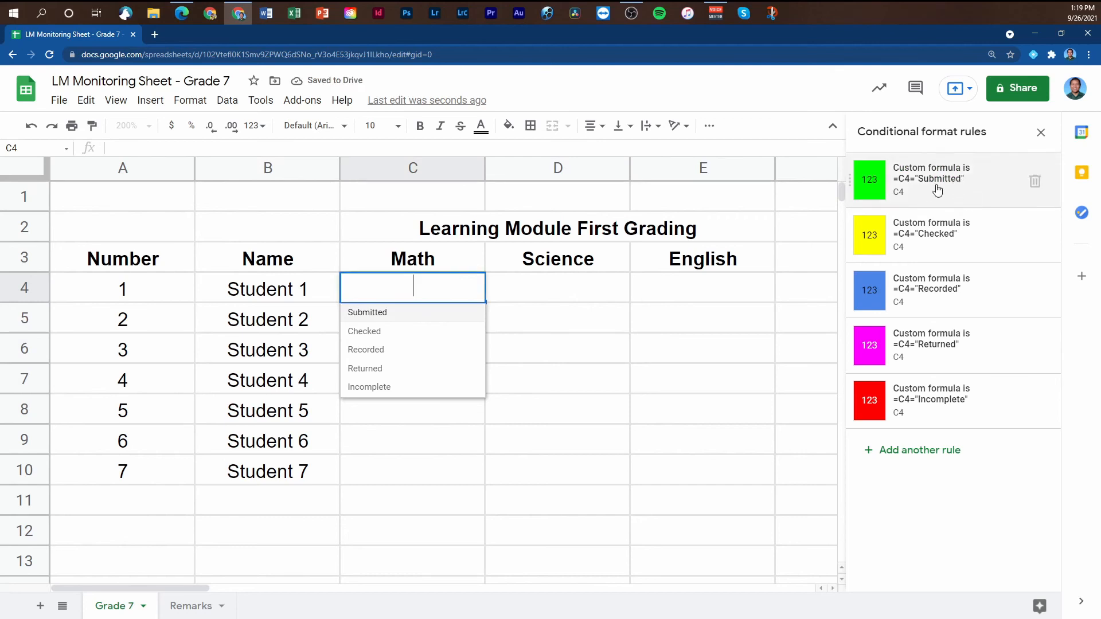
{"action": "left_click", "coordinate": [393, 321]}
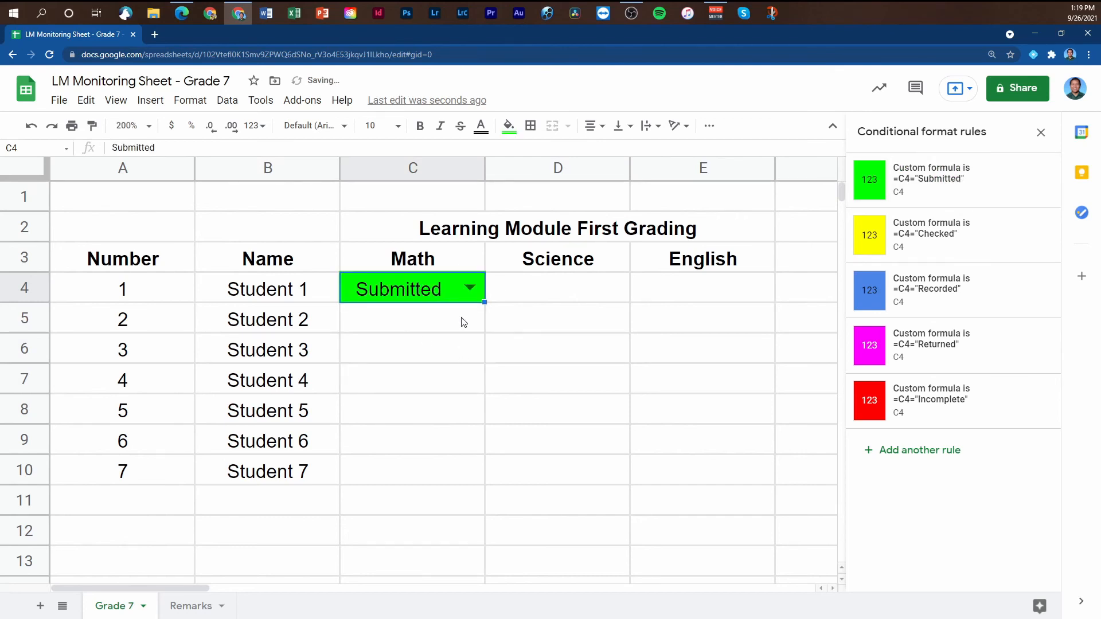
{"action": "left_click", "coordinate": [469, 287]}
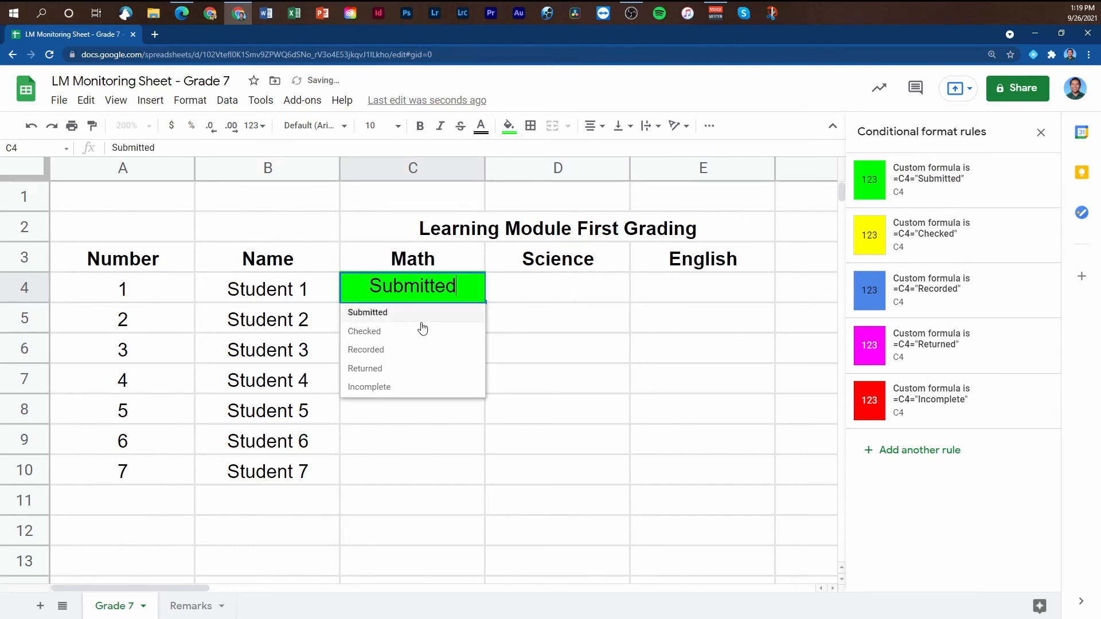
{"action": "left_click", "coordinate": [394, 337]}
{"action": "left_click", "coordinate": [468, 287]}
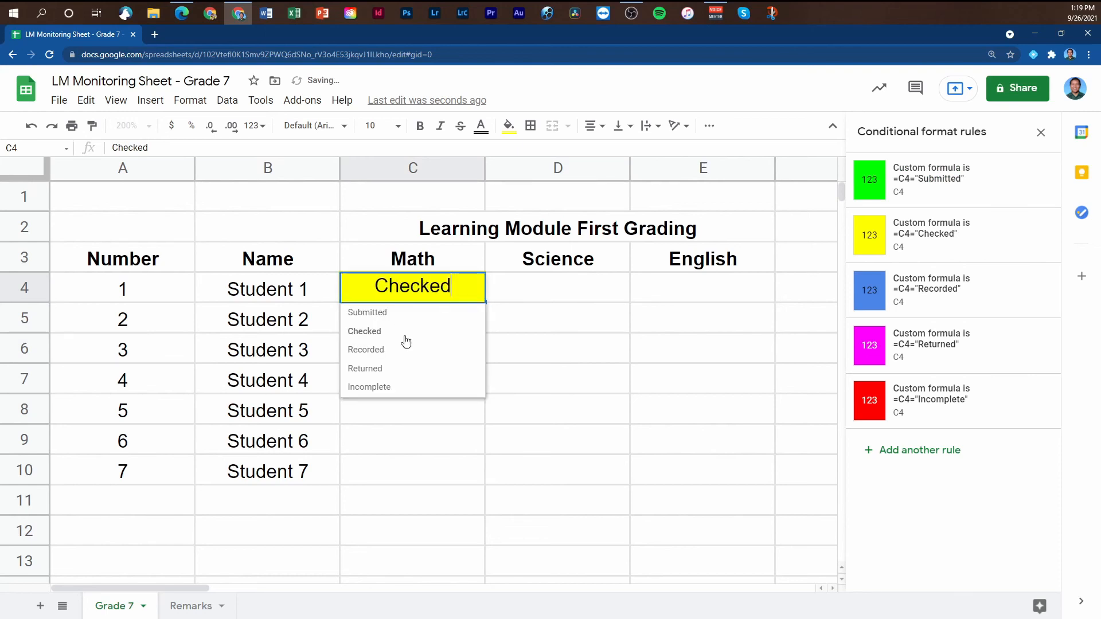
{"action": "left_click", "coordinate": [403, 347]}
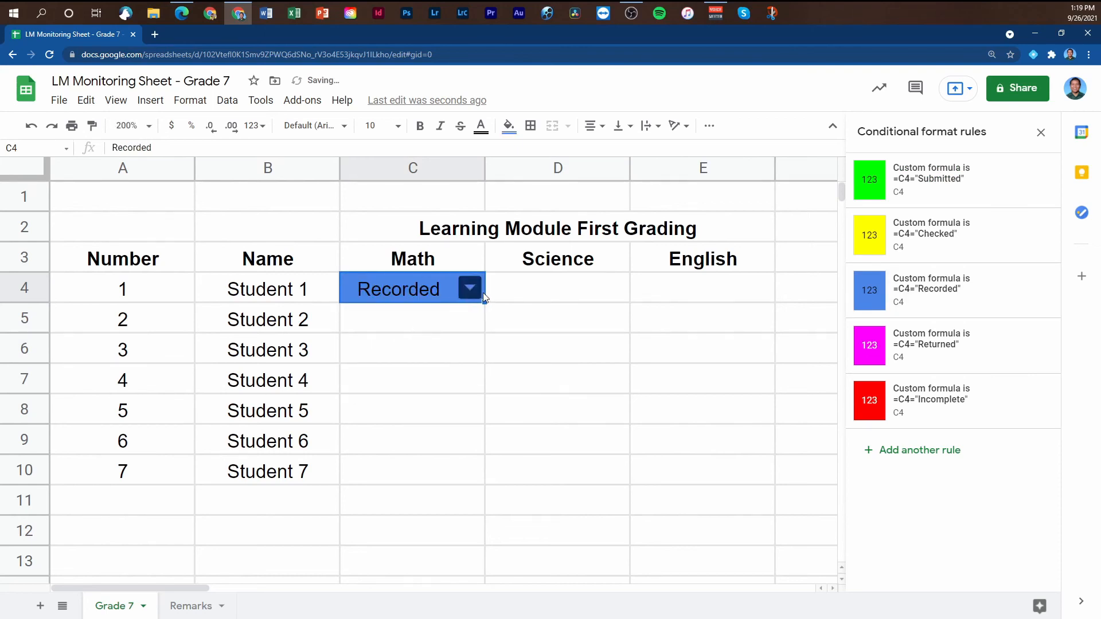
{"action": "left_click", "coordinate": [469, 287]}
{"action": "left_click", "coordinate": [381, 351]}
{"action": "left_click", "coordinate": [469, 287]}
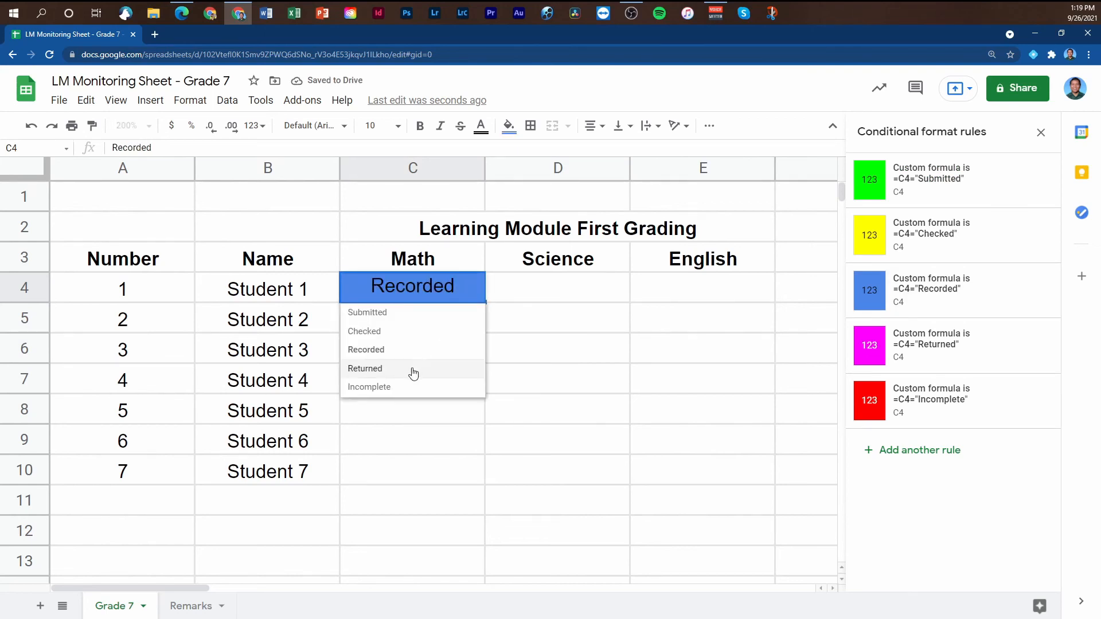
{"action": "left_click", "coordinate": [411, 370]}
{"action": "left_click", "coordinate": [469, 288]}
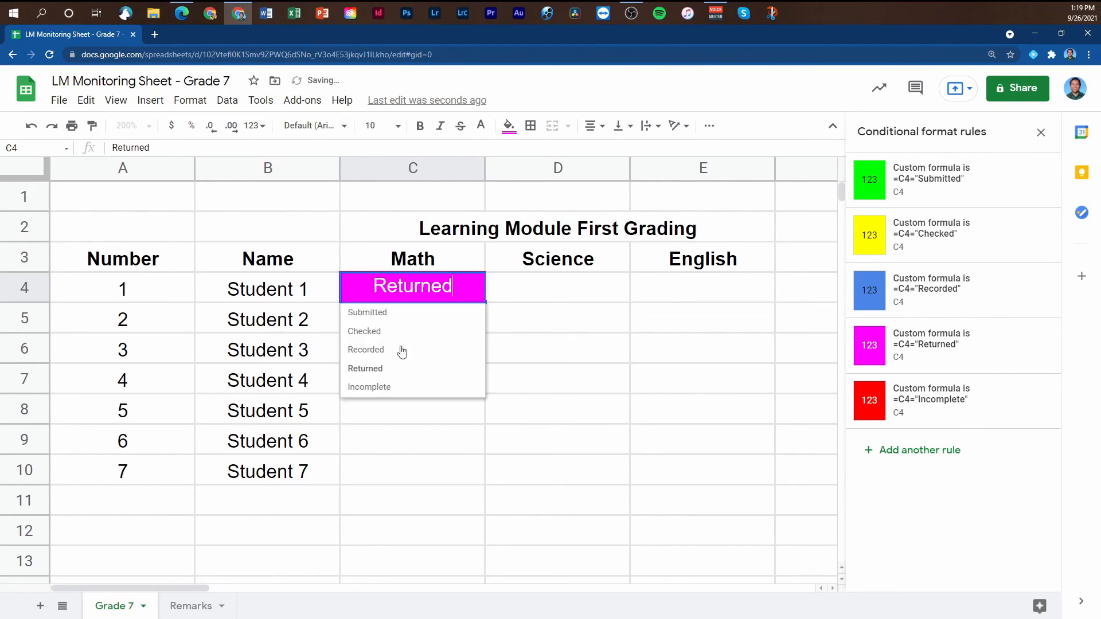
{"action": "left_click", "coordinate": [393, 388]}
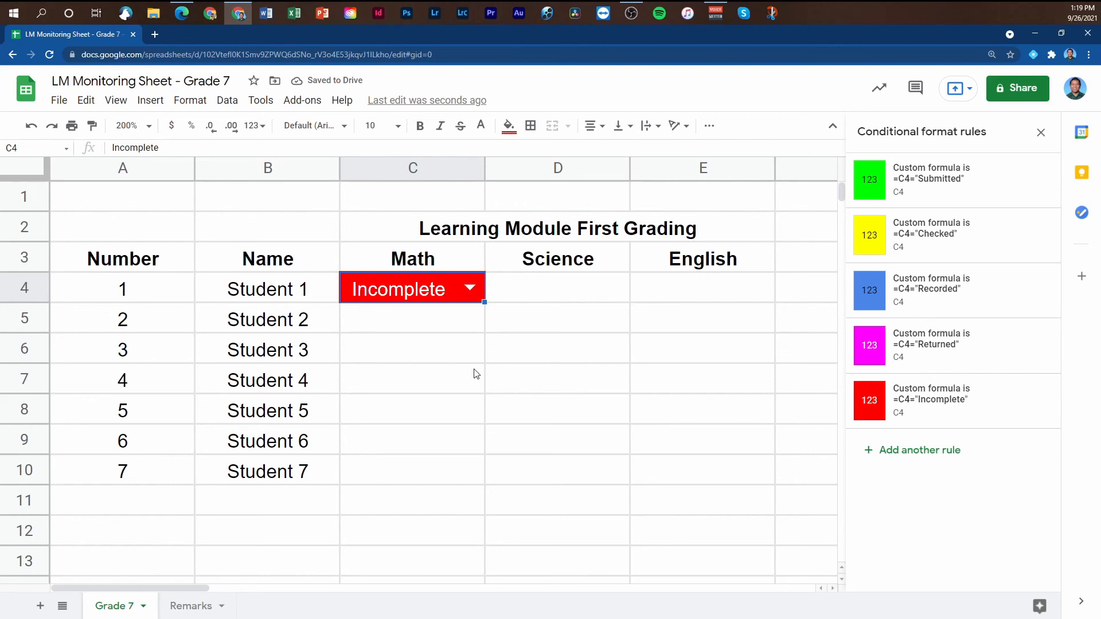
{"action": "key", "text": "Delete"}
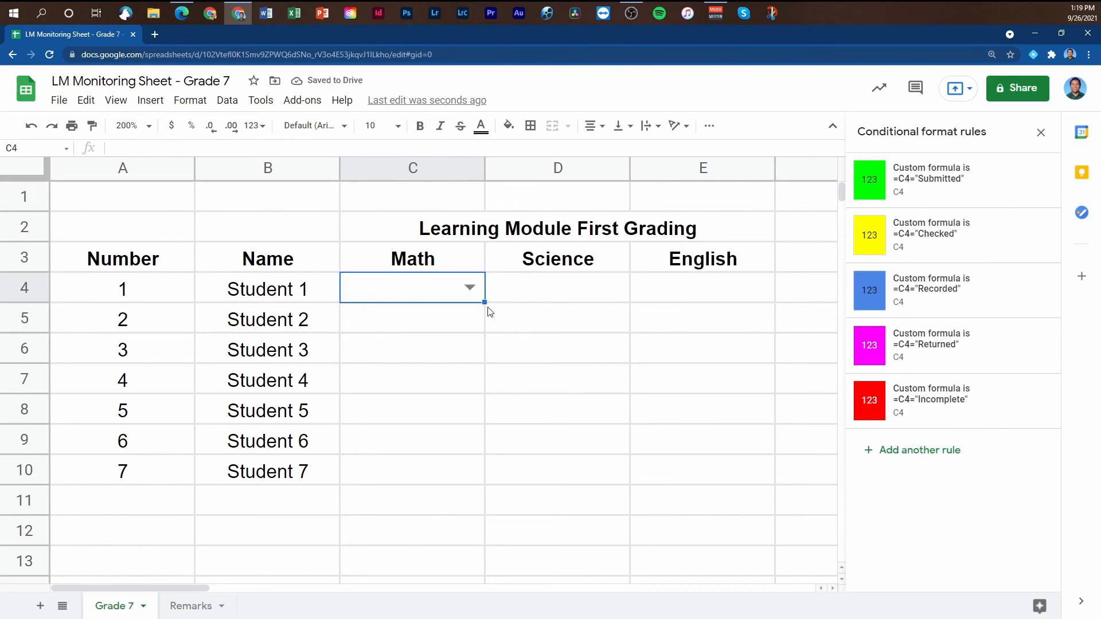
- Fill the C4 remark dropdown and its color rules across to E4, and down to row 10 in the Math, Science and English columns
{"action": "left_click_drag", "start_coordinate": [486, 304], "coordinate": [760, 304]}
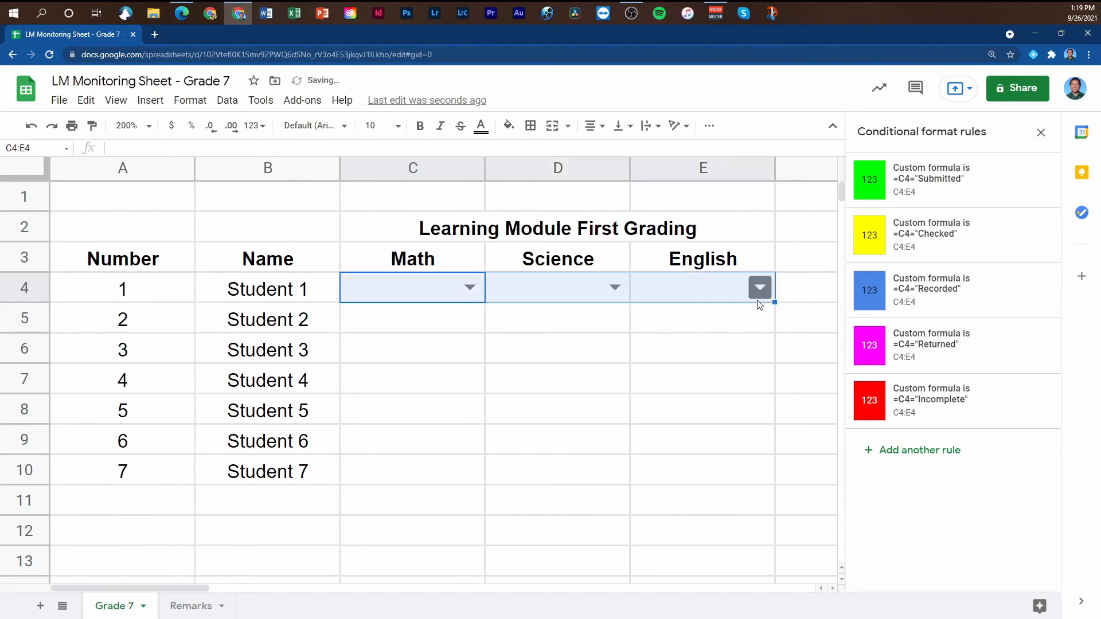
{"action": "left_click", "coordinate": [424, 296]}
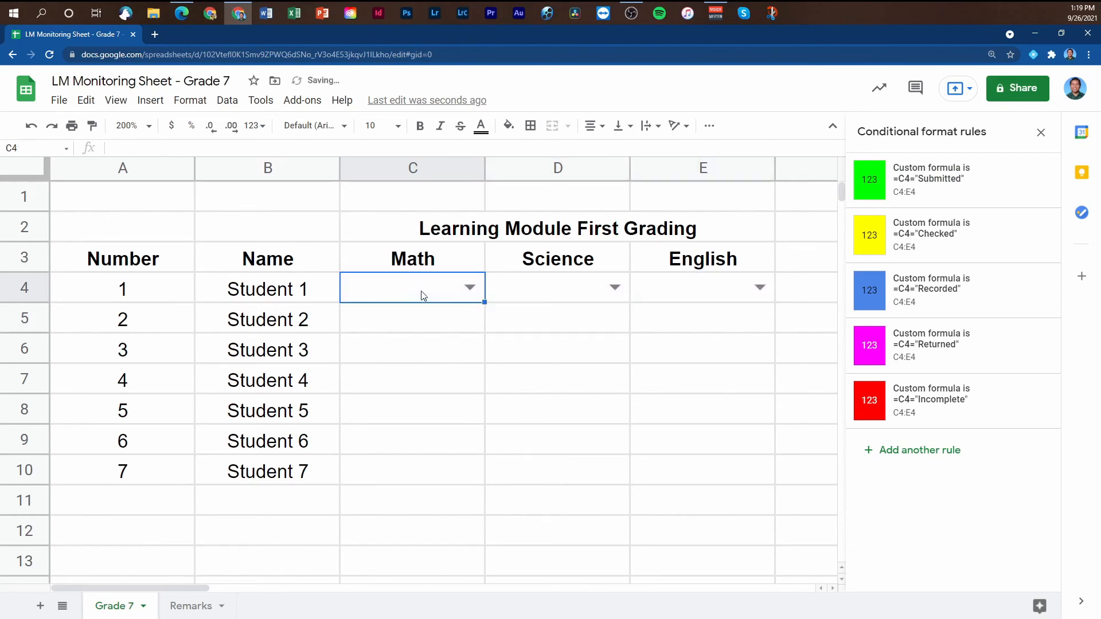
{"action": "left_click_drag", "start_coordinate": [484, 302], "coordinate": [503, 467]}
{"action": "left_click", "coordinate": [562, 295]}
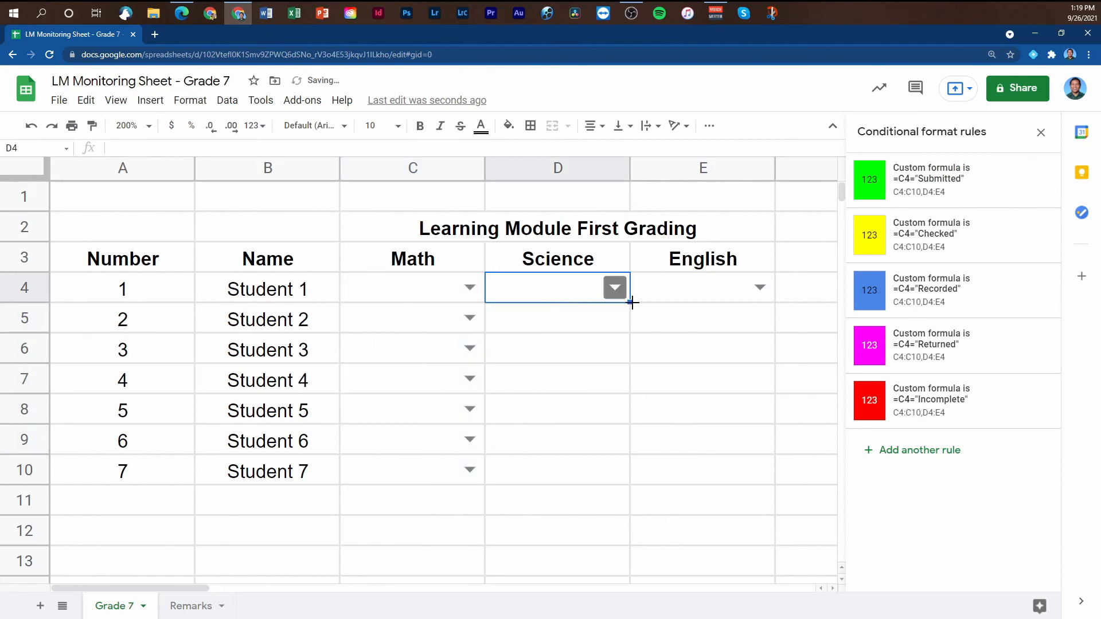
{"action": "left_click_drag", "start_coordinate": [629, 303], "coordinate": [639, 470]}
{"action": "left_click", "coordinate": [687, 290]}
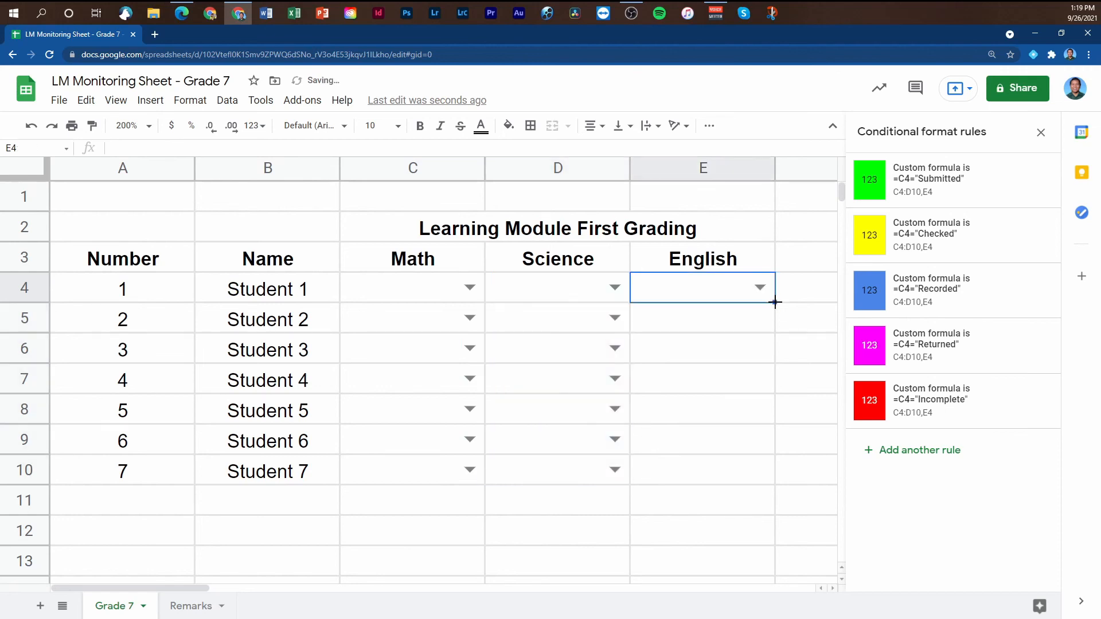
{"action": "left_click_drag", "start_coordinate": [775, 303], "coordinate": [781, 473]}
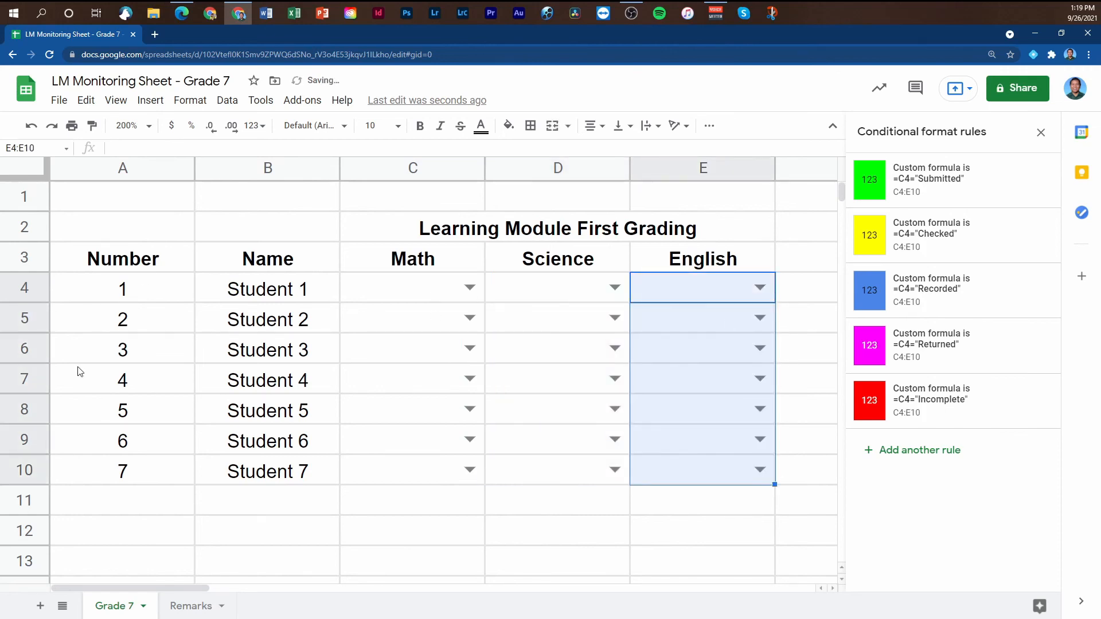
- Set the Math remarks for Students 1 to 7 to Submitted, Recorded, Checked, Returned, Incomplete, Incomplete and Submitted
{"action": "left_click", "coordinate": [475, 288]}
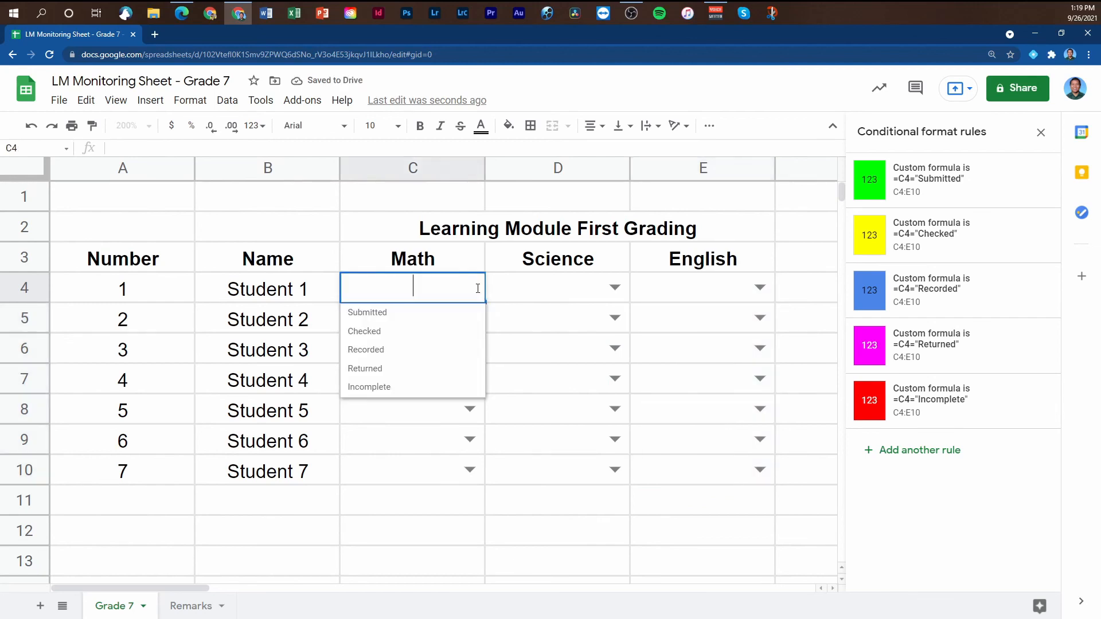
{"action": "left_click", "coordinate": [419, 317]}
{"action": "left_click", "coordinate": [468, 318]}
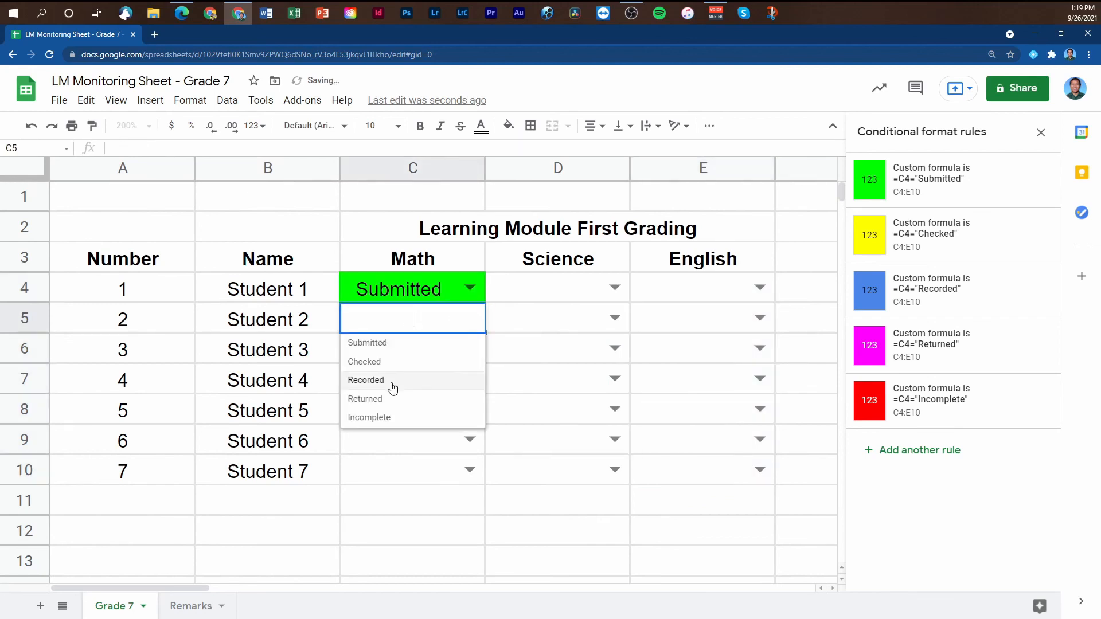
{"action": "left_click", "coordinate": [390, 383]}
{"action": "left_click", "coordinate": [470, 348]}
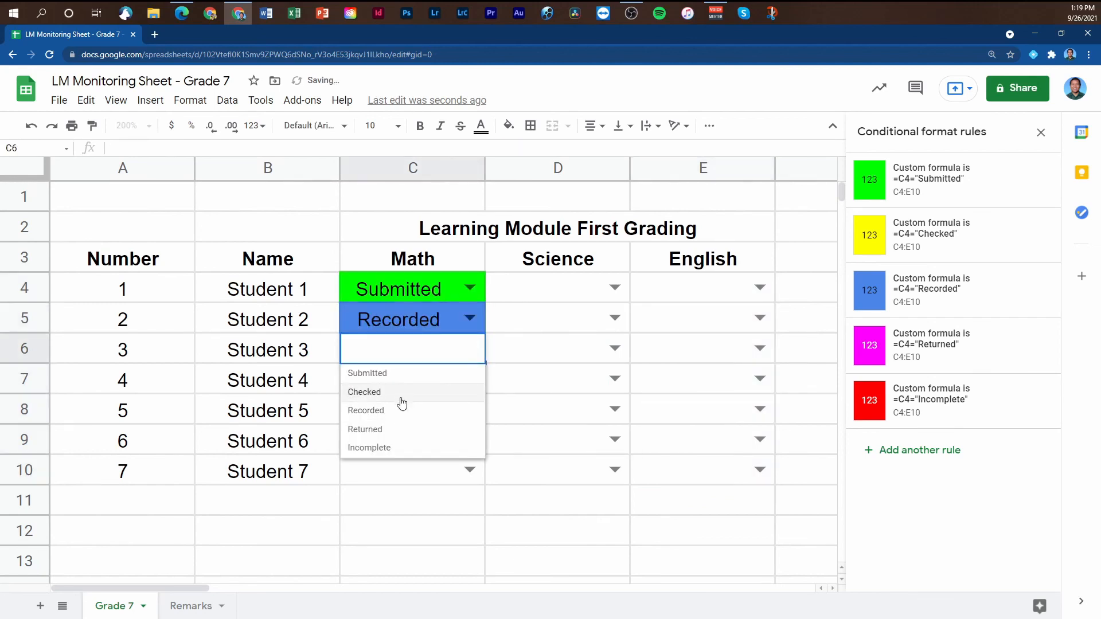
{"action": "left_click", "coordinate": [400, 392]}
{"action": "left_click", "coordinate": [470, 379]}
{"action": "left_click", "coordinate": [403, 461]}
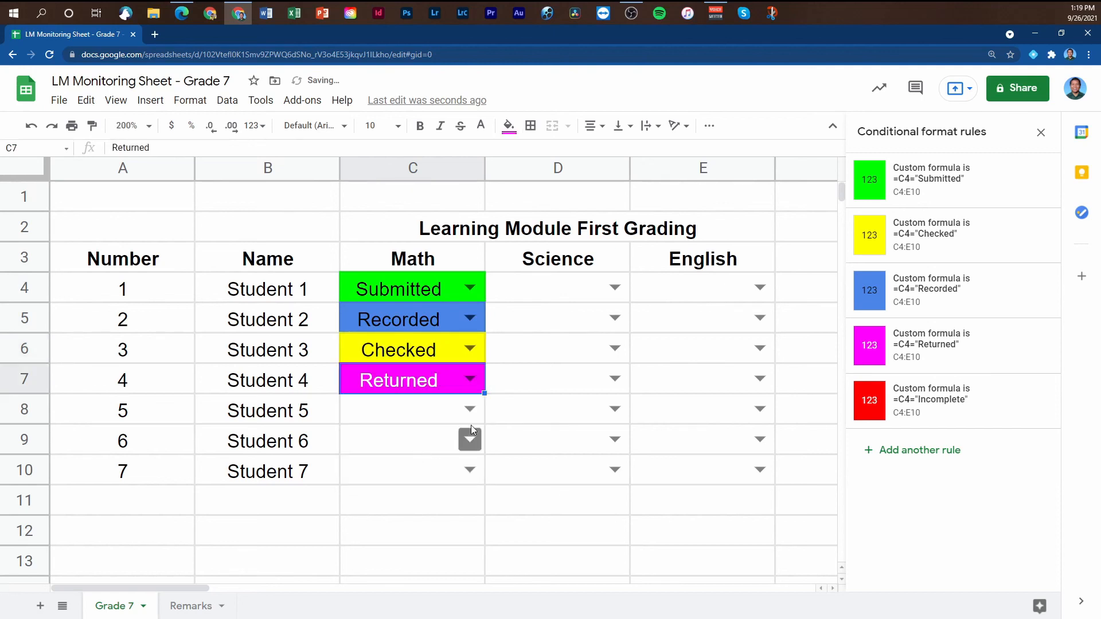
{"action": "left_click", "coordinate": [470, 409]}
{"action": "left_click", "coordinate": [407, 510]}
{"action": "left_click", "coordinate": [469, 440]}
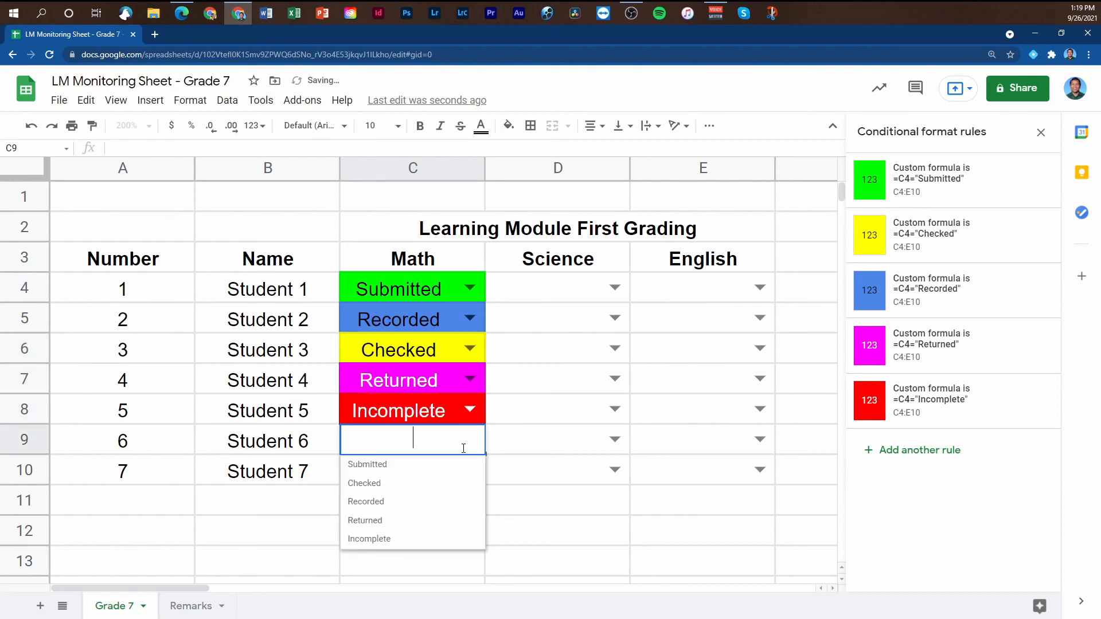
{"action": "left_click", "coordinate": [380, 538]}
{"action": "left_click", "coordinate": [470, 470]}
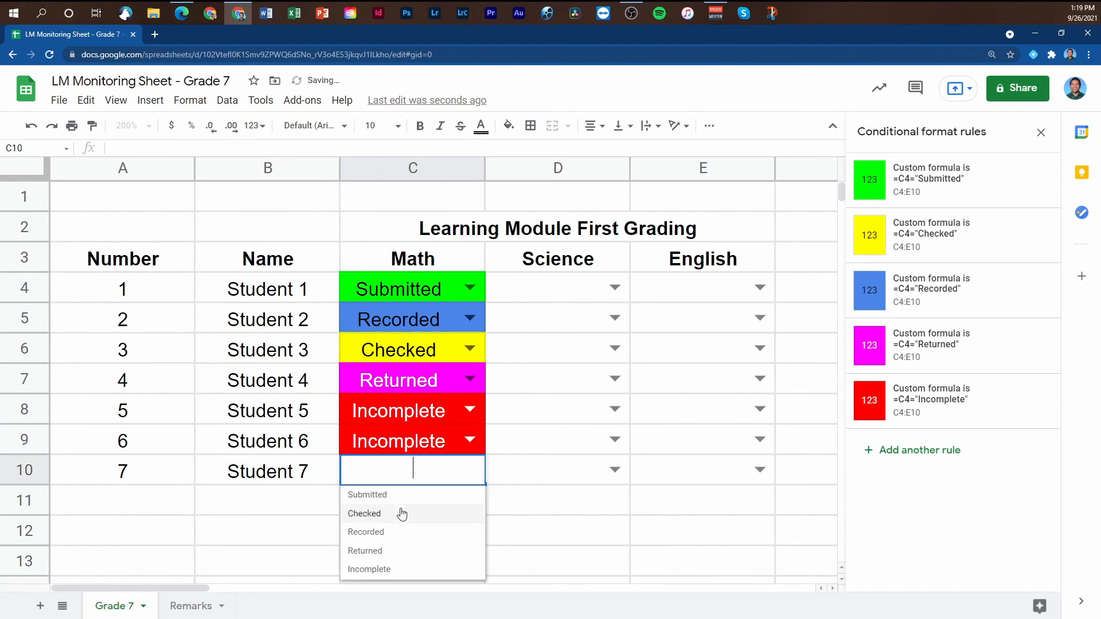
{"action": "left_click", "coordinate": [398, 499]}
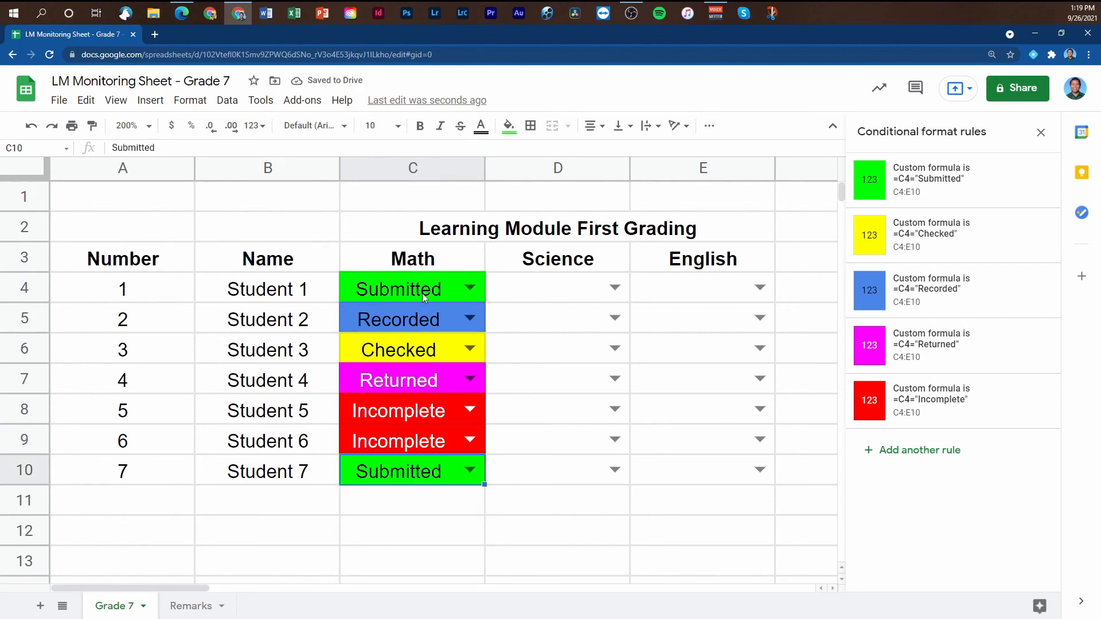
- Set the Science remarks for Students 1 to 7 to Submitted, Recorded, Submitted, Returned, Incomplete, Submitted and Incomplete
{"action": "left_click", "coordinate": [615, 287]}
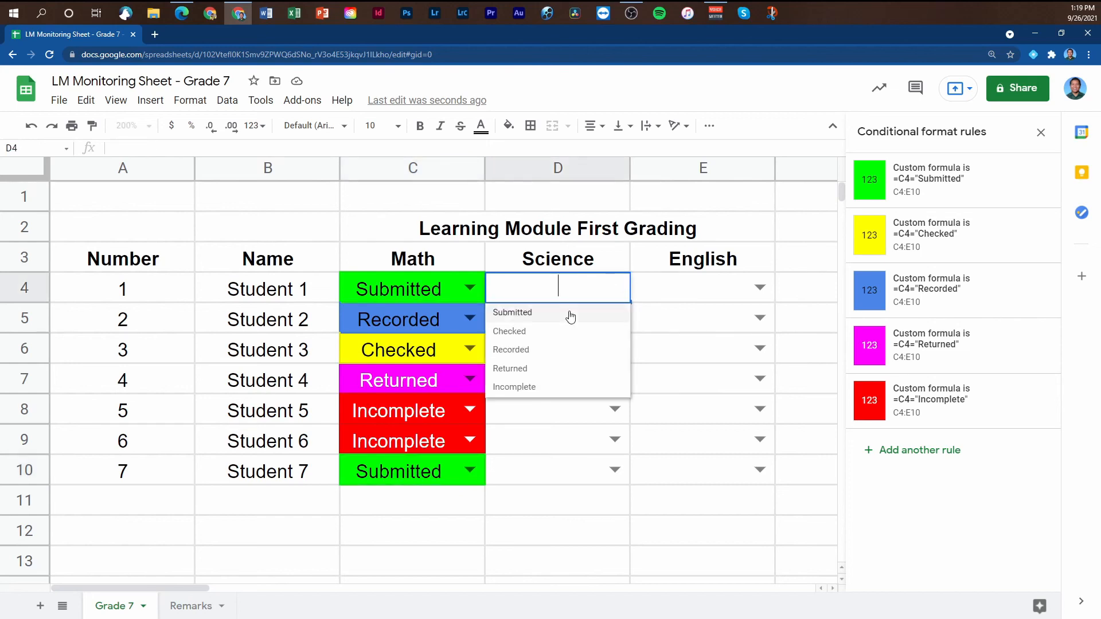
{"action": "left_click", "coordinate": [570, 315]}
{"action": "left_click", "coordinate": [615, 318]}
{"action": "left_click", "coordinate": [545, 379]}
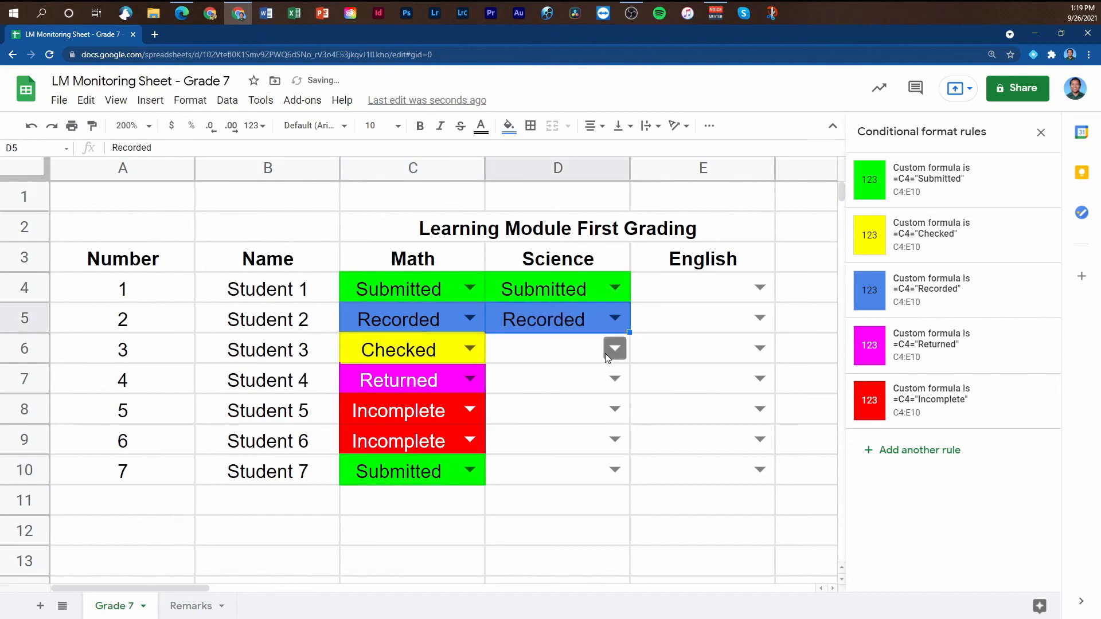
{"action": "left_click", "coordinate": [612, 350]}
{"action": "left_click", "coordinate": [545, 373]}
{"action": "left_click", "coordinate": [615, 378]}
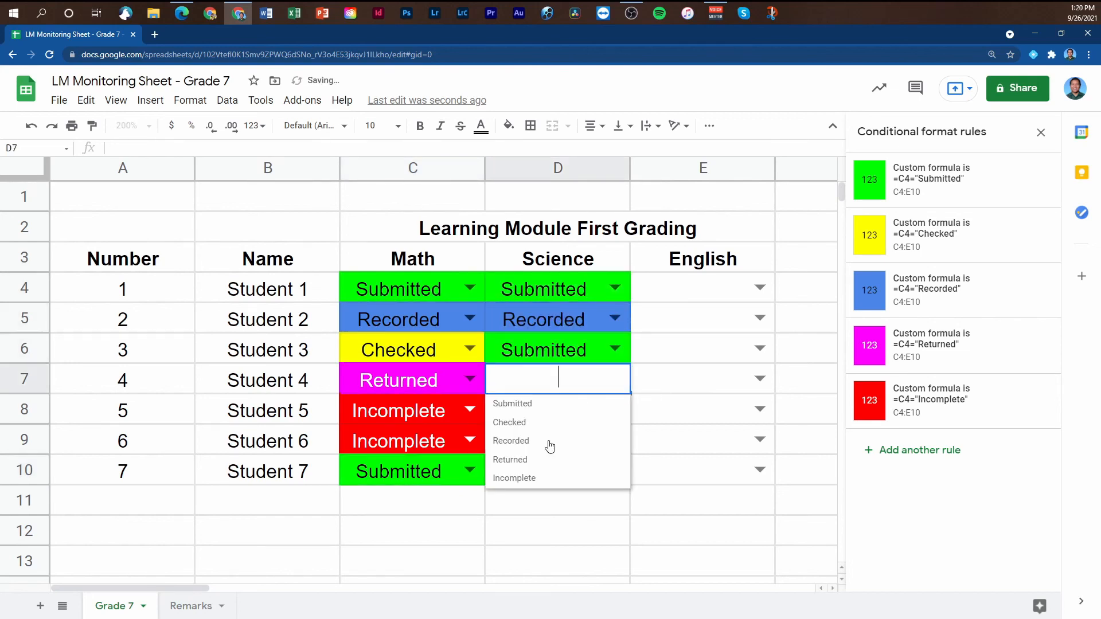
{"action": "left_click", "coordinate": [528, 461]}
{"action": "left_click", "coordinate": [615, 409]}
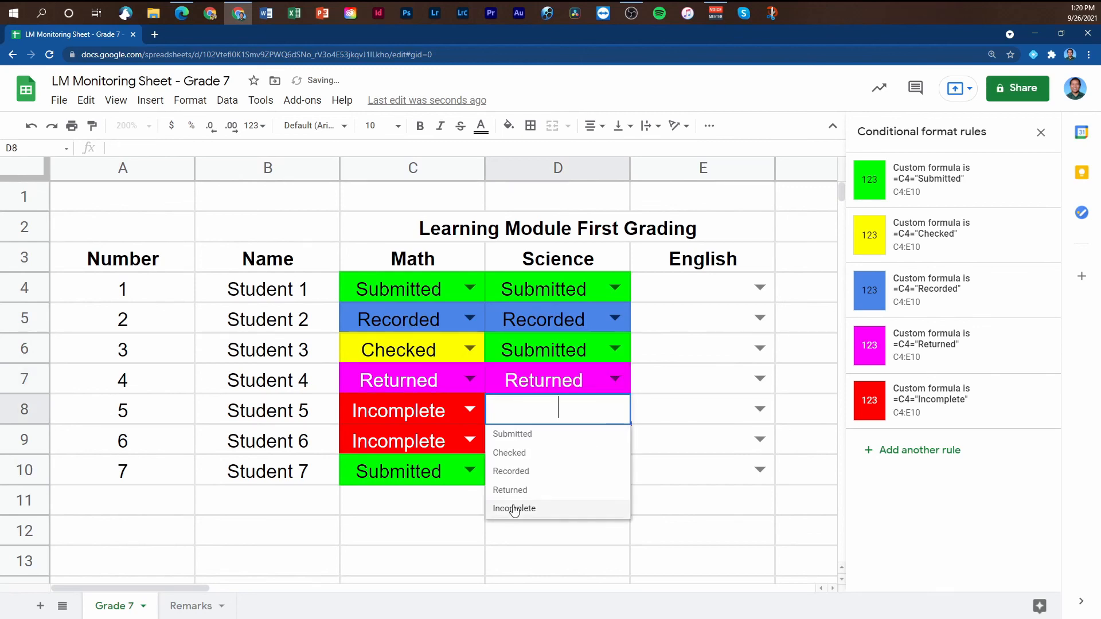
{"action": "left_click", "coordinate": [514, 508]}
{"action": "left_click", "coordinate": [614, 439]}
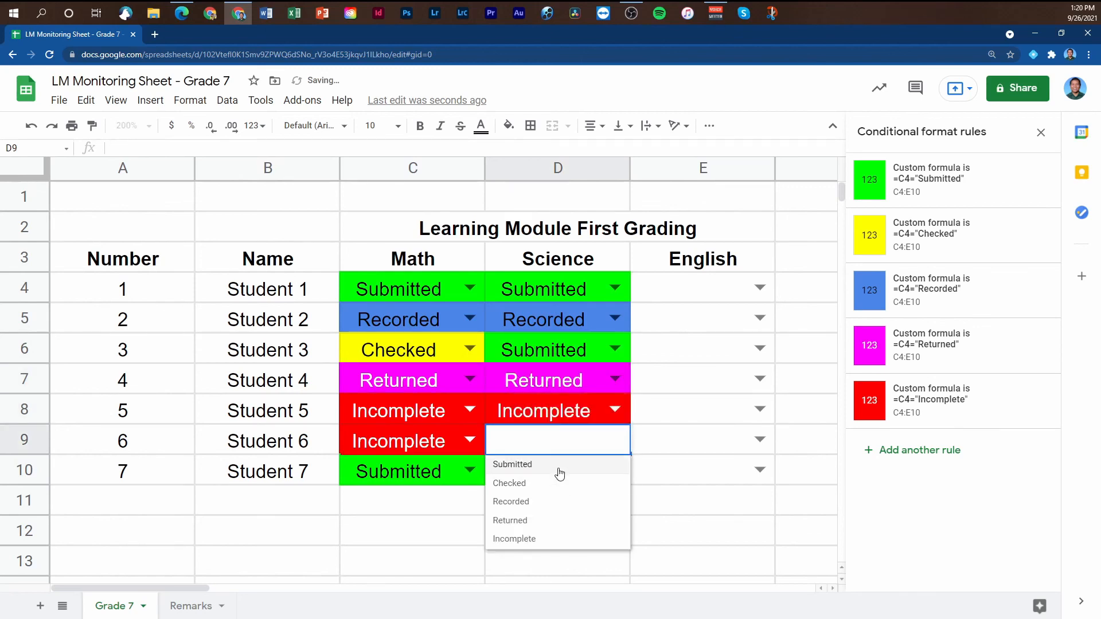
{"action": "left_click", "coordinate": [560, 474]}
{"action": "left_click", "coordinate": [615, 470]}
{"action": "left_click", "coordinate": [516, 569]}
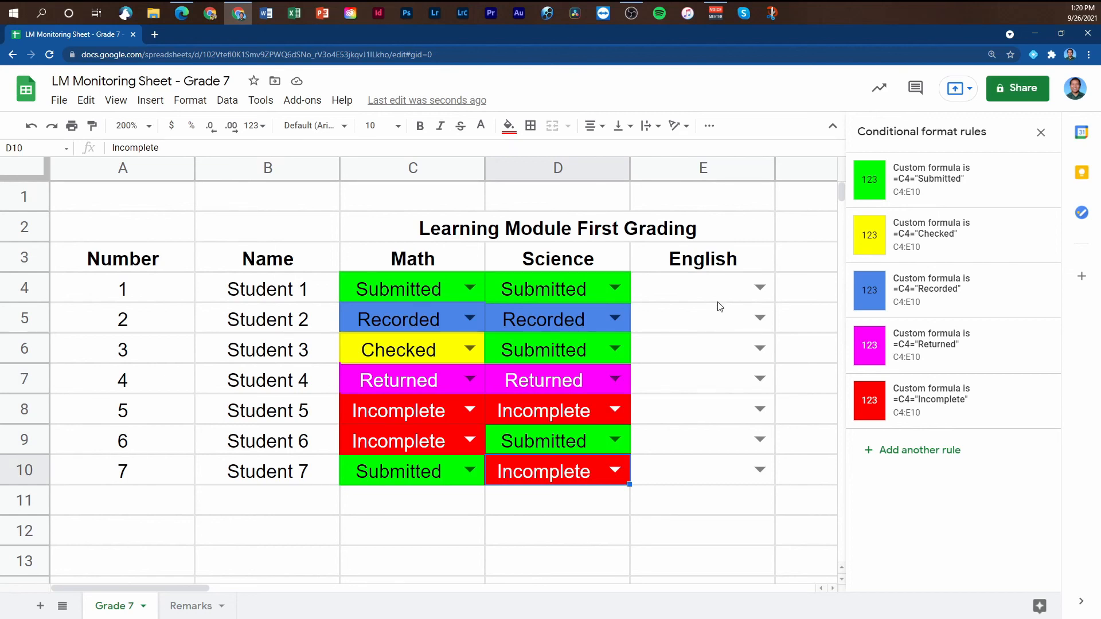
- Add the numbers 8 and 9 in A11:A12 of the Number column and center them horizontally
{"action": "left_click", "coordinate": [130, 510]}
{"action": "type", "text": "8"}
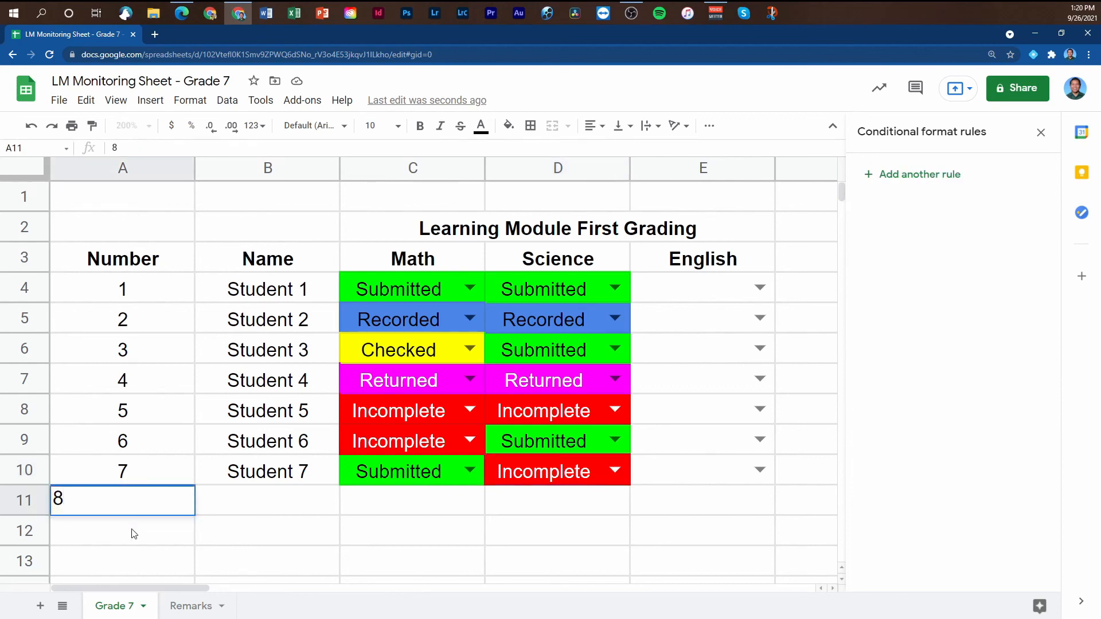
{"action": "key", "text": "Return"}
{"action": "type", "text": "9"}
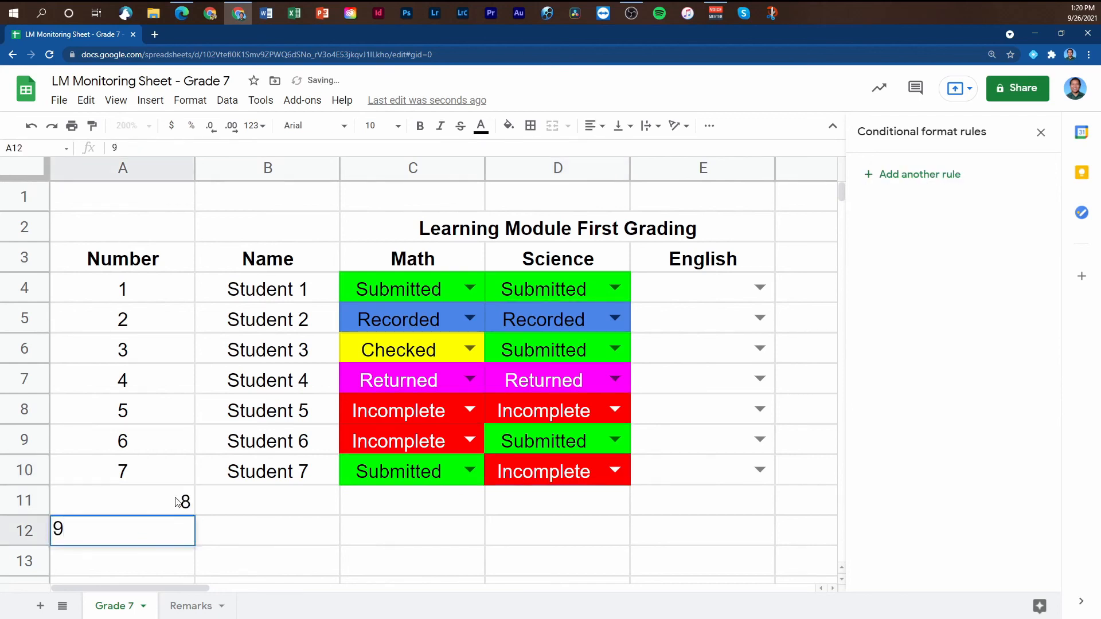
{"action": "left_click", "coordinate": [133, 504]}
{"action": "left_click_drag", "start_coordinate": [157, 507], "coordinate": [162, 538]}
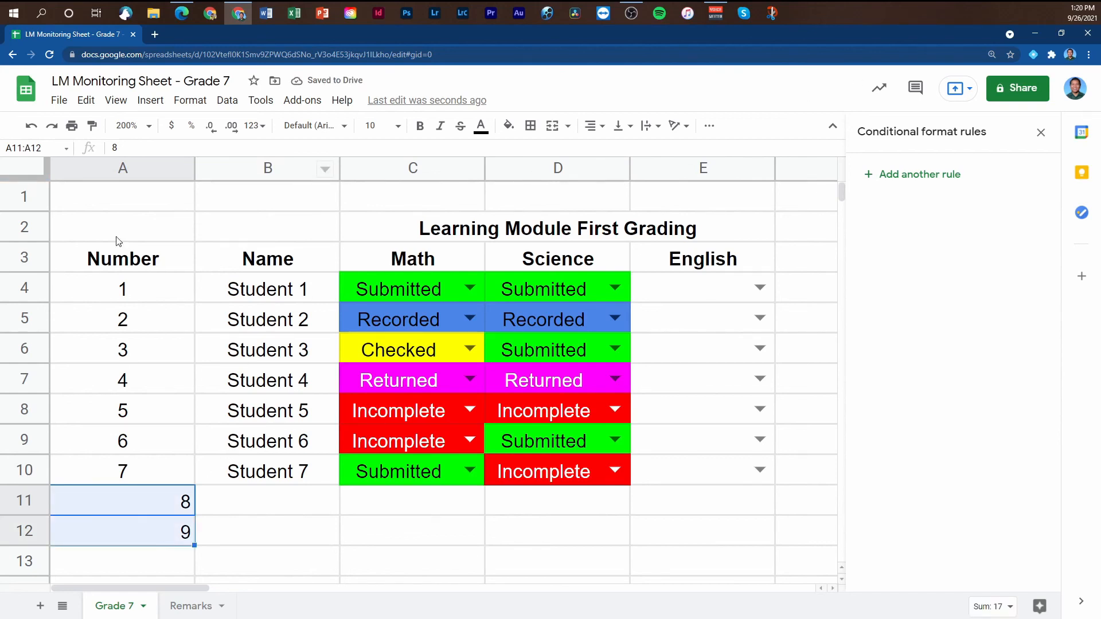
{"action": "left_click", "coordinate": [595, 125]}
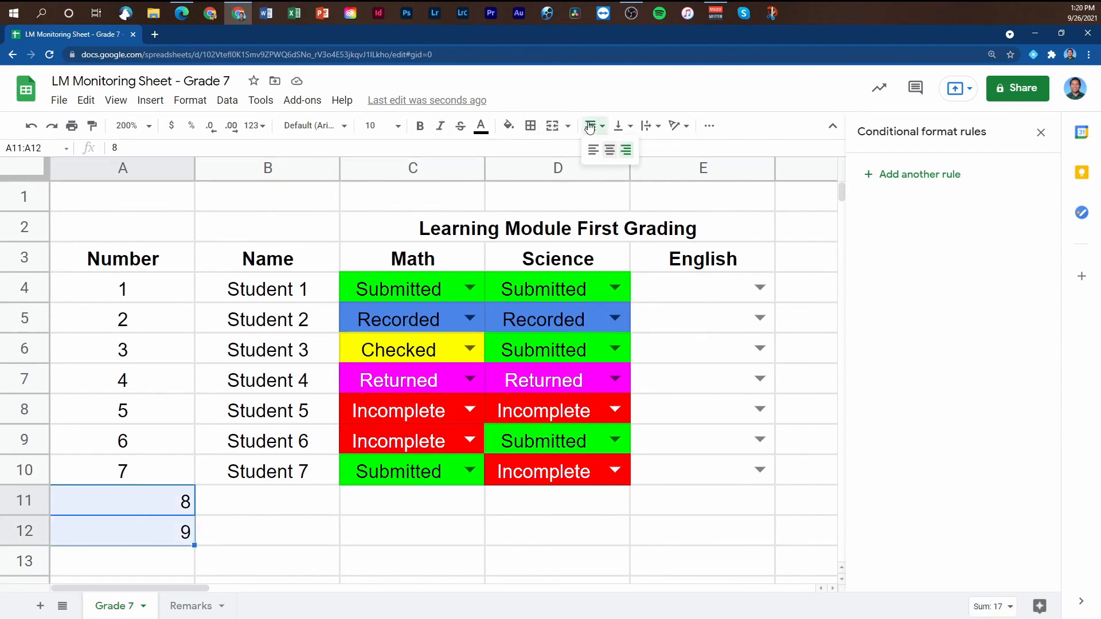
{"action": "left_click", "coordinate": [611, 151]}
- Fill the Name column from Student 7 down to B12 to add Student 8 and Student 9
{"action": "left_click", "coordinate": [302, 483]}
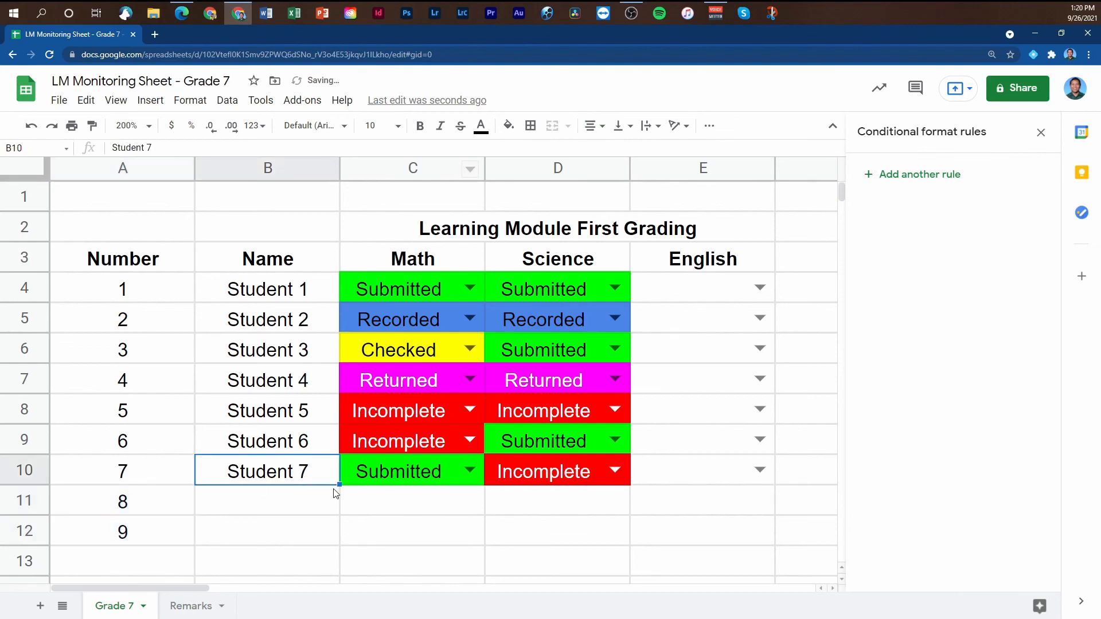
{"action": "left_click_drag", "start_coordinate": [339, 485], "coordinate": [337, 534]}
{"action": "left_click", "coordinate": [426, 537]}
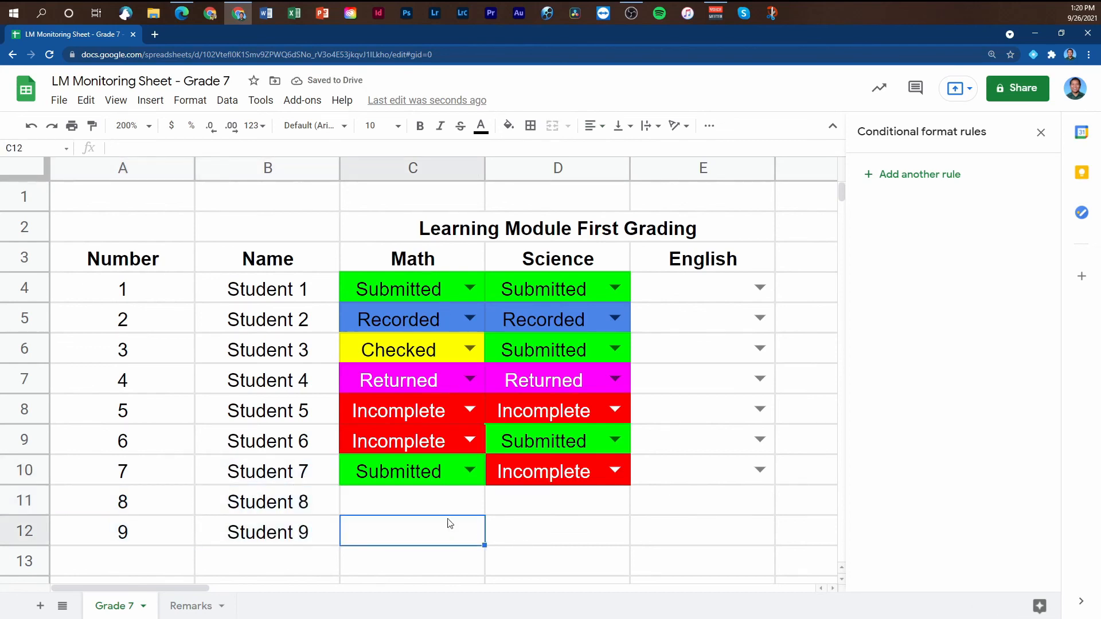
- Fill the row 10 dropdowns in the Math, Science and English columns down to row 12
{"action": "left_click", "coordinate": [384, 472]}
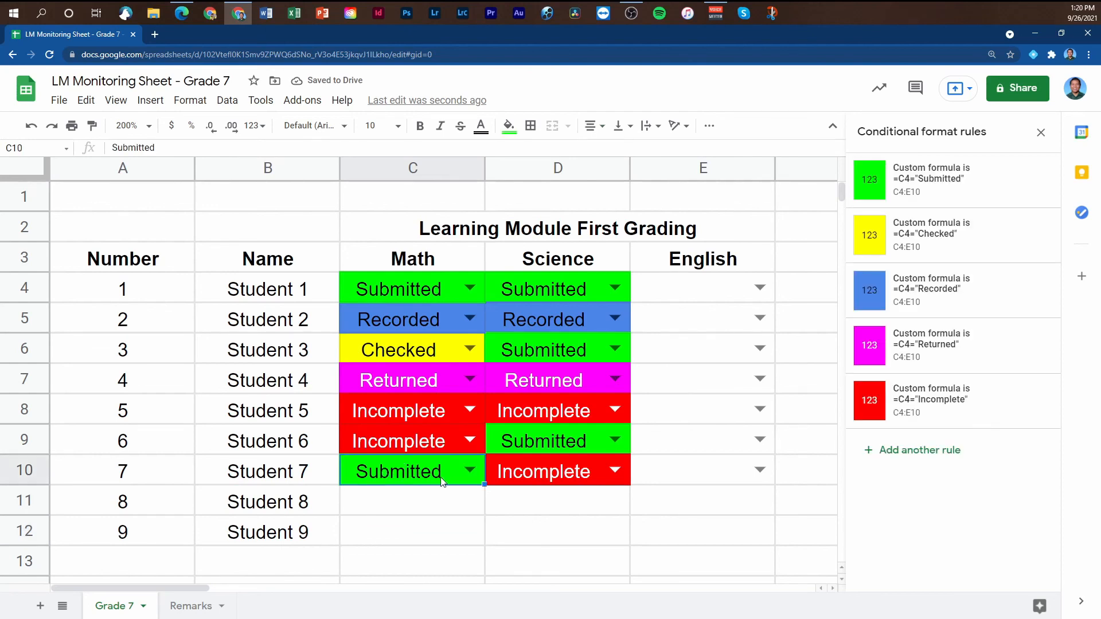
{"action": "left_click_drag", "start_coordinate": [483, 486], "coordinate": [484, 541]}
{"action": "left_click", "coordinate": [581, 473]}
{"action": "left_click_drag", "start_coordinate": [629, 485], "coordinate": [641, 545]}
{"action": "left_click", "coordinate": [741, 478]}
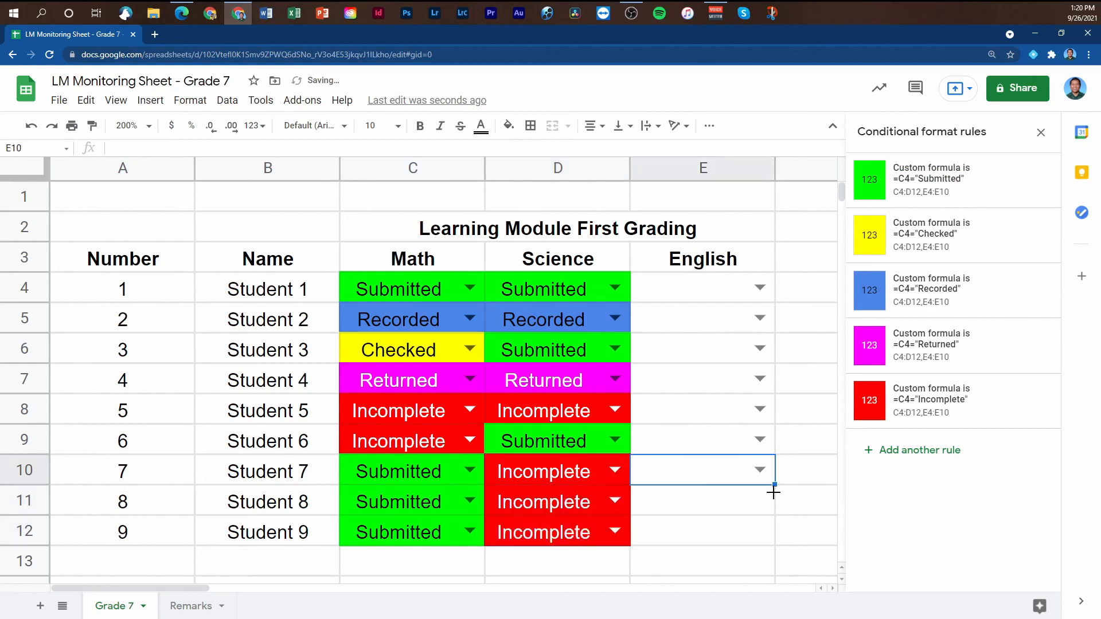
{"action": "left_click_drag", "start_coordinate": [773, 493], "coordinate": [470, 501]}
- Clear the copied remarks from C11:E12 and close the conditional format rules
{"action": "left_click", "coordinate": [738, 561]}
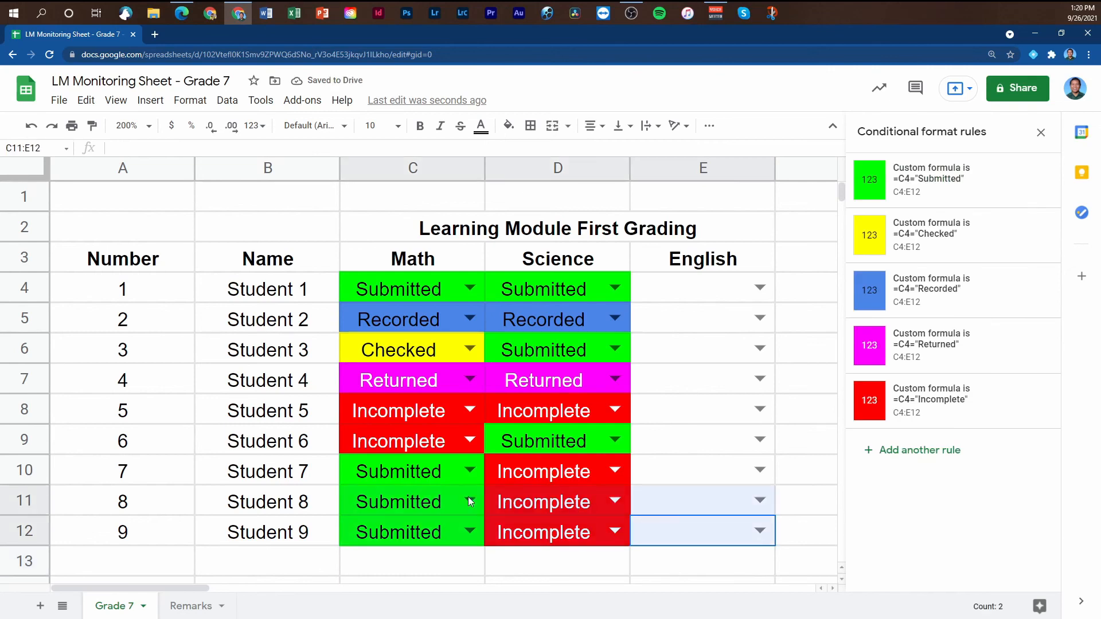
{"action": "left_click_drag", "start_coordinate": [693, 536], "coordinate": [439, 503]}
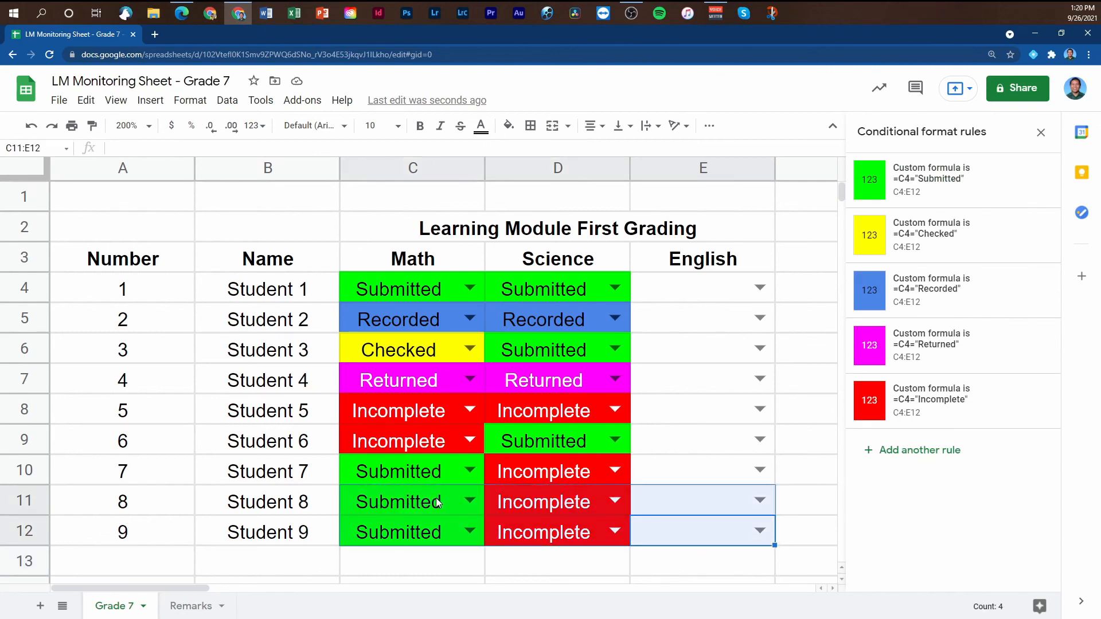
{"action": "key", "text": "Delete"}
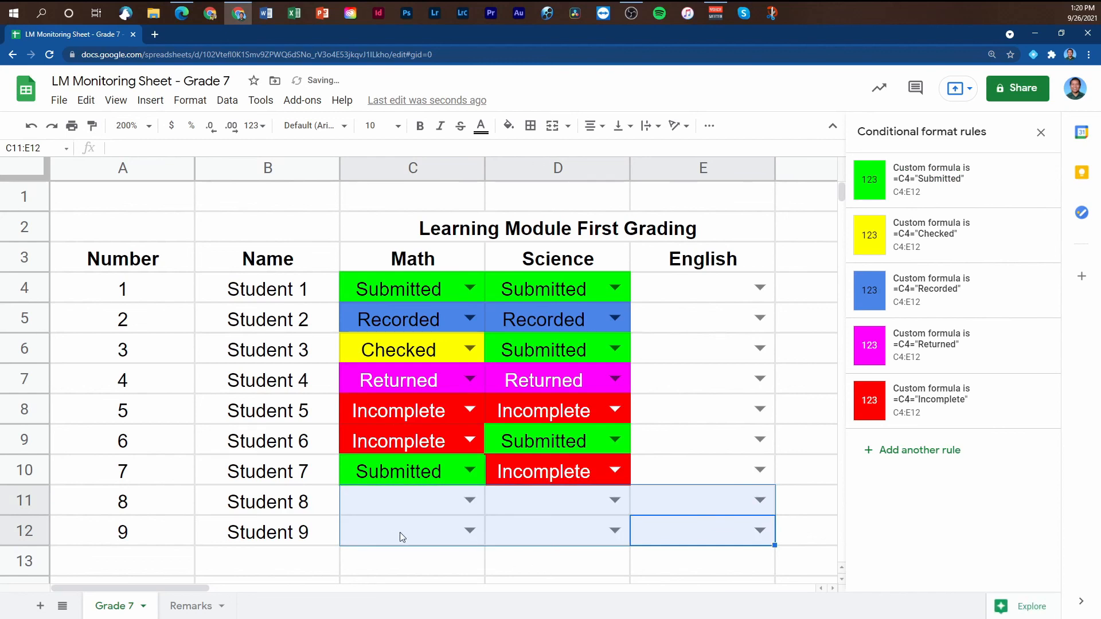
{"action": "left_click", "coordinate": [475, 565]}
{"action": "scroll", "coordinate": [351, 561], "scroll_direction": "down", "scroll_amount": 2}
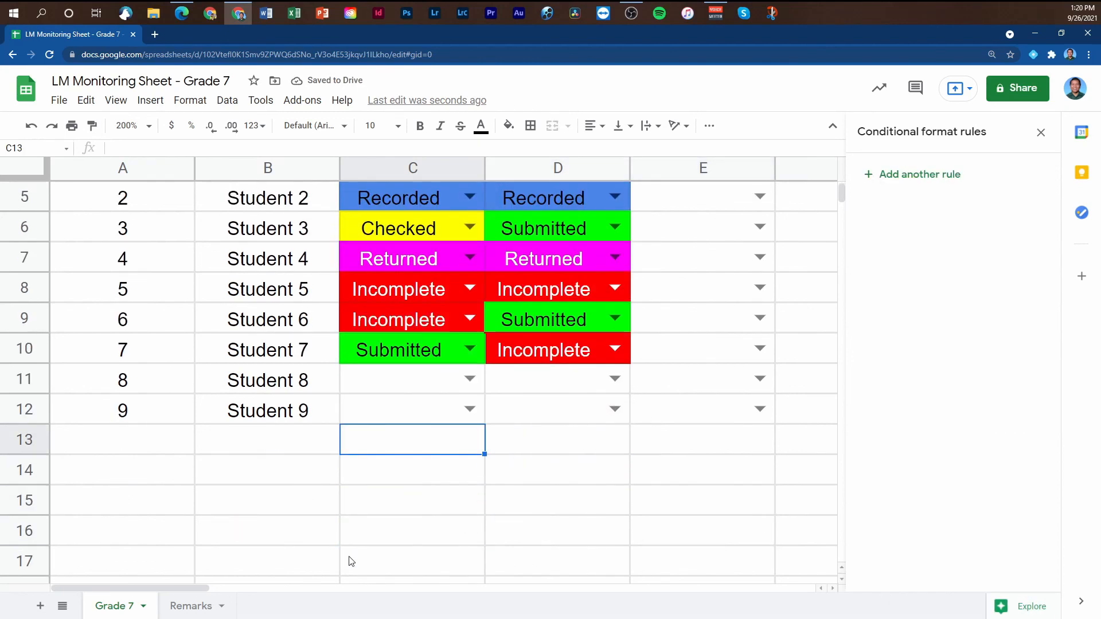
{"action": "scroll", "coordinate": [355, 559], "scroll_direction": "up", "scroll_amount": 2}
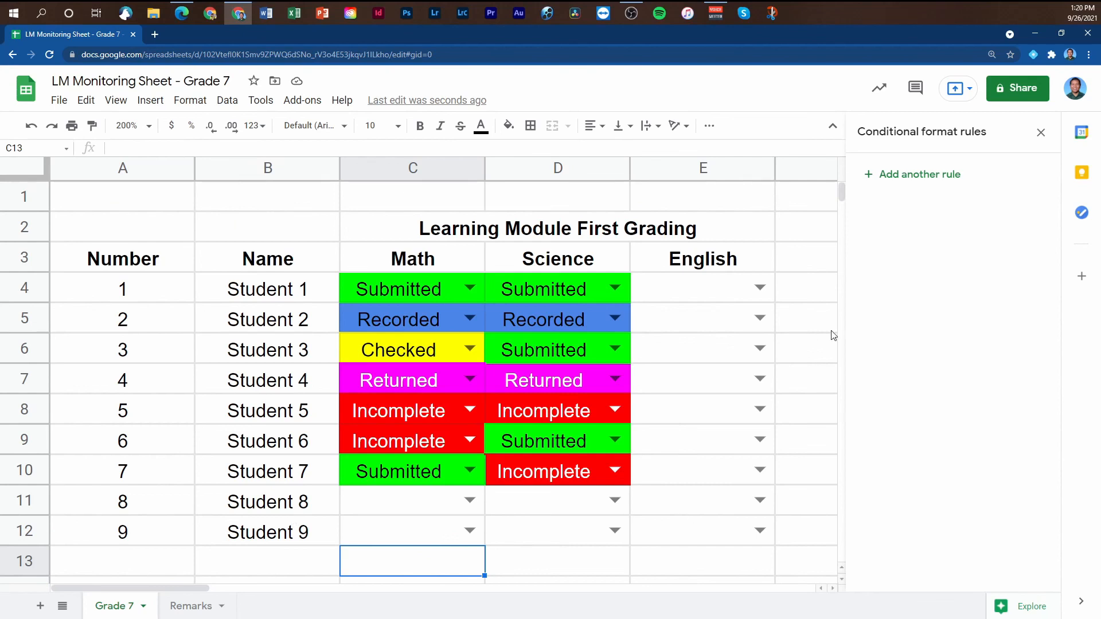
{"action": "left_click", "coordinate": [1042, 133]}
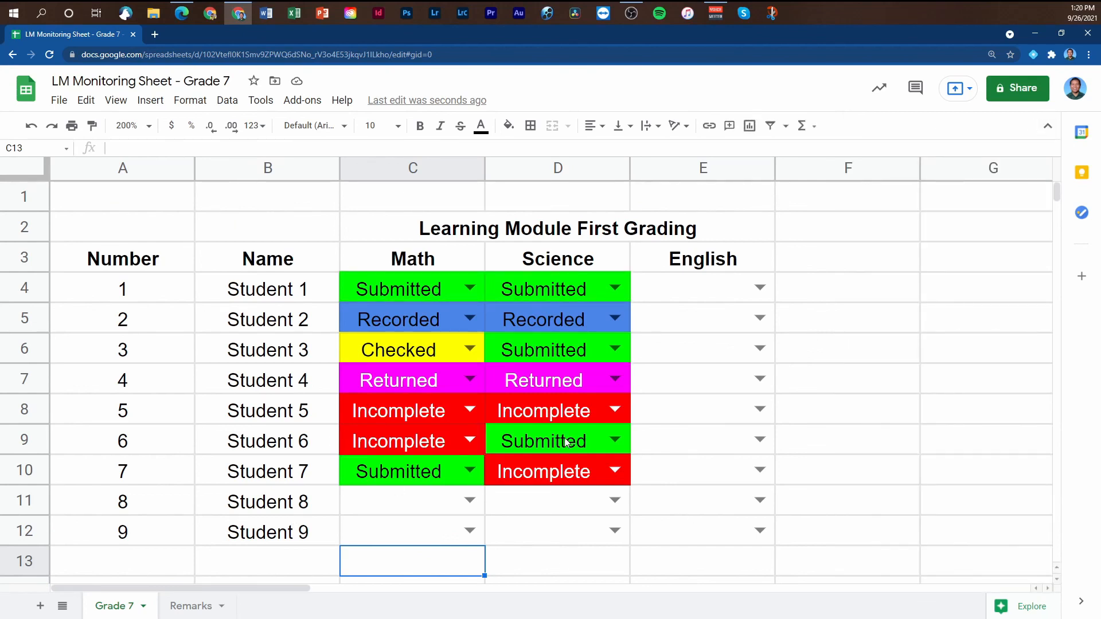
- Set Student 9's Math remark to Submitted, and Student 8's Math and Science remarks to Recorded and Returned
{"action": "left_click", "coordinate": [469, 534]}
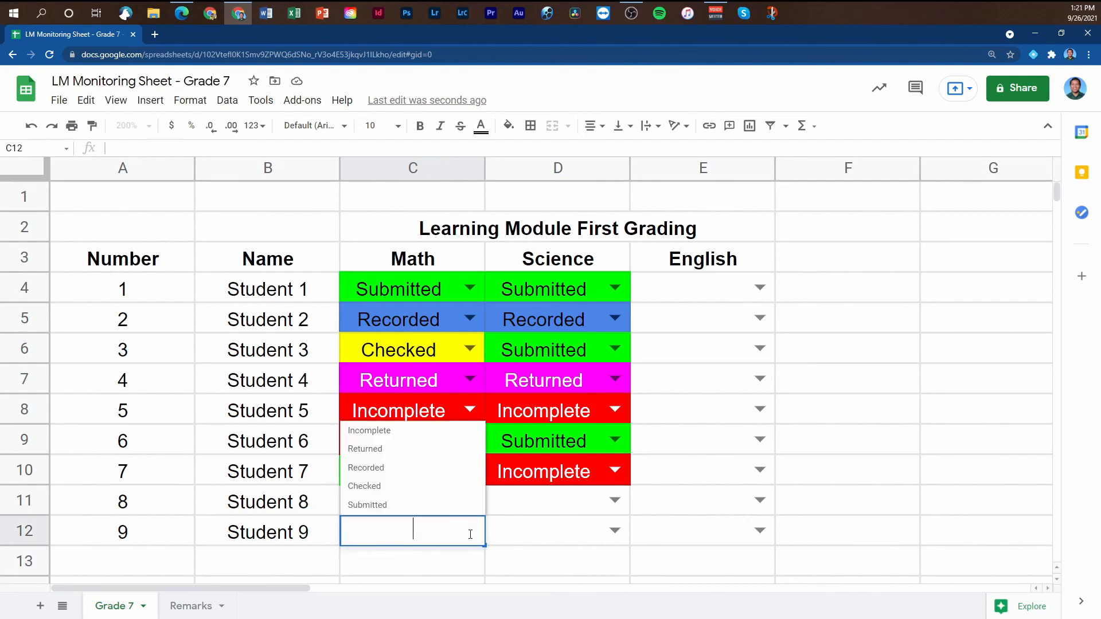
{"action": "left_click", "coordinate": [428, 506]}
{"action": "left_click", "coordinate": [470, 500]}
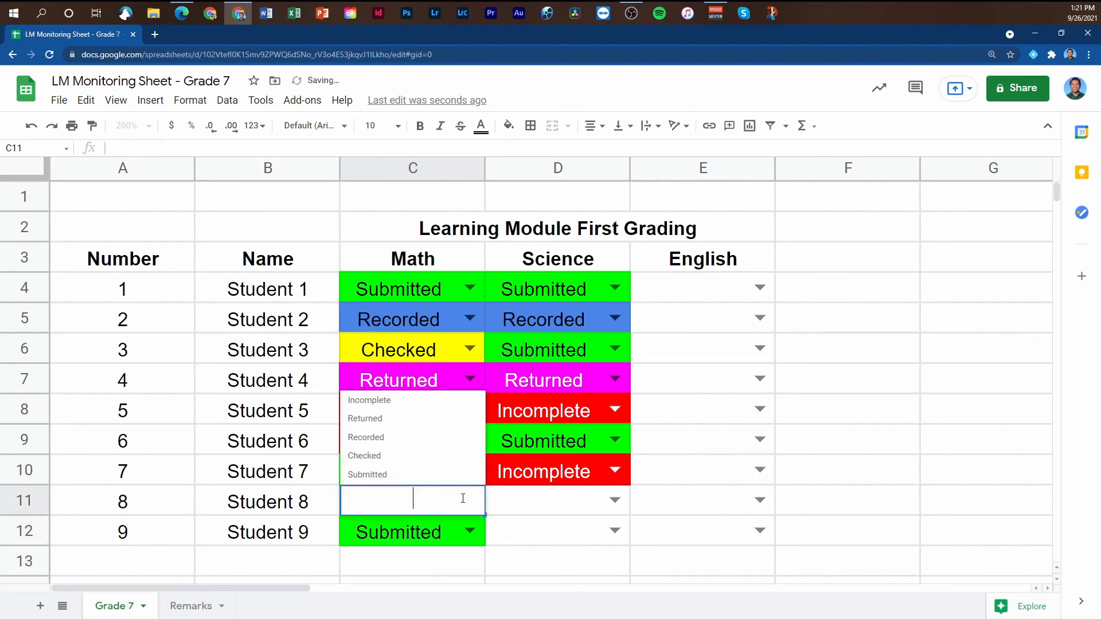
{"action": "left_click", "coordinate": [410, 438]}
{"action": "left_click", "coordinate": [615, 500]}
{"action": "left_click", "coordinate": [550, 427]}
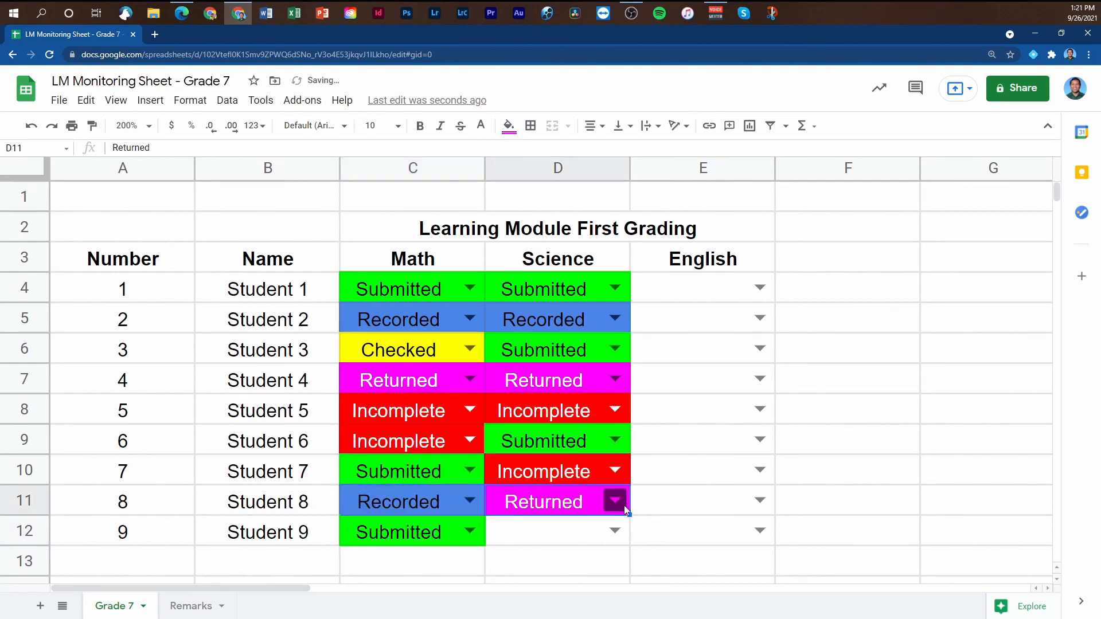
- Set Student 9's Science remark to Incomplete
{"action": "left_click", "coordinate": [615, 531]}
{"action": "left_click", "coordinate": [563, 431]}
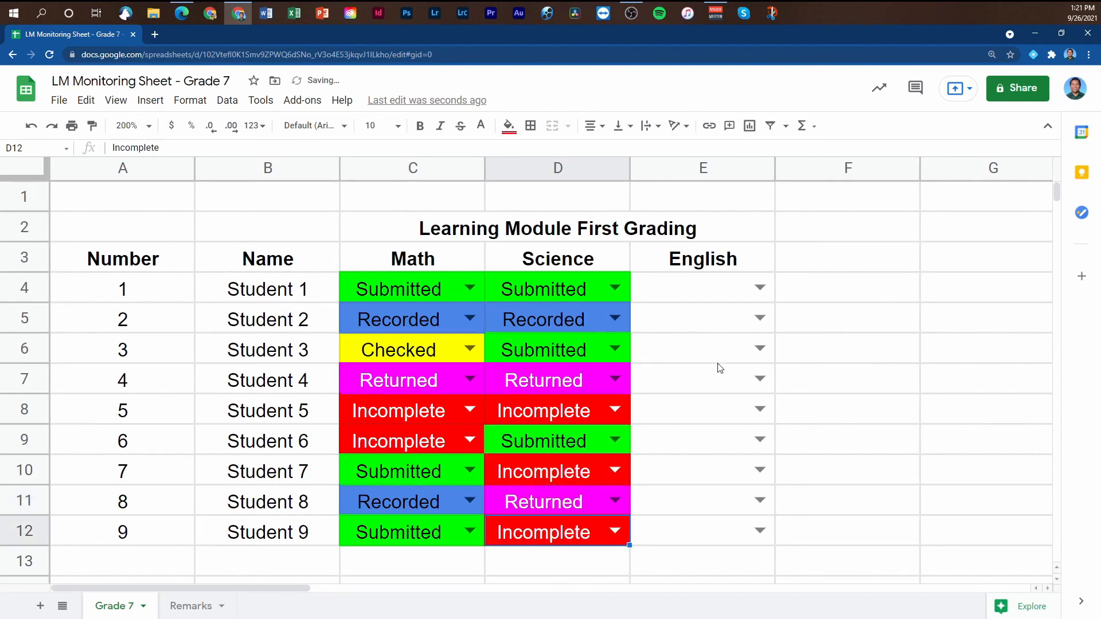
{"action": "scroll", "coordinate": [459, 352], "scroll_direction": "down", "scroll_amount": 1}
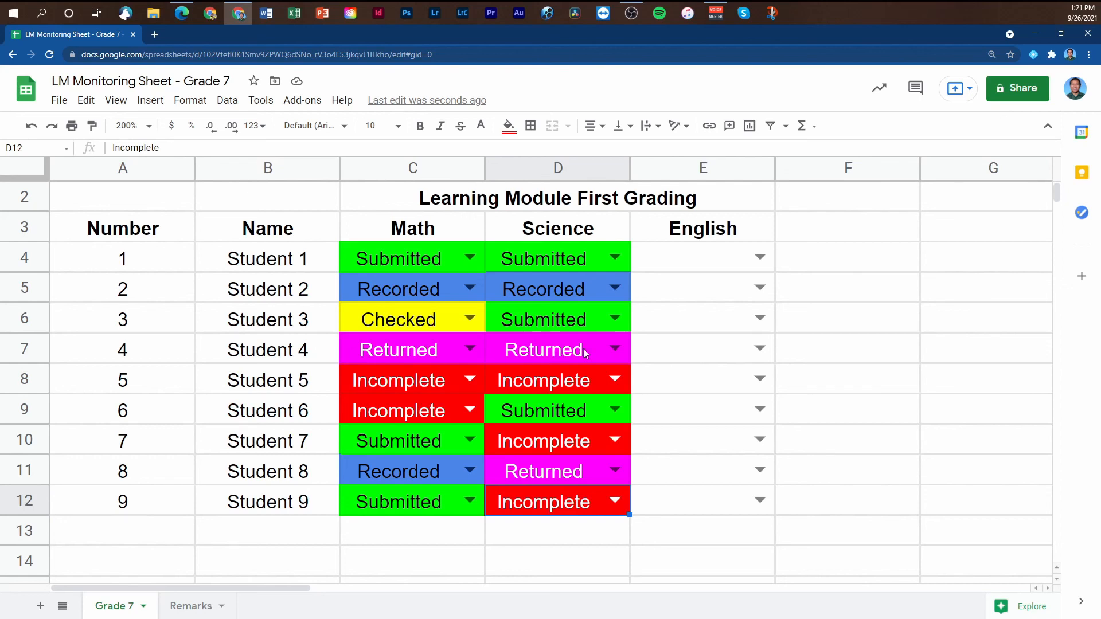
{"action": "scroll", "coordinate": [699, 386], "scroll_direction": "up", "scroll_amount": 1}
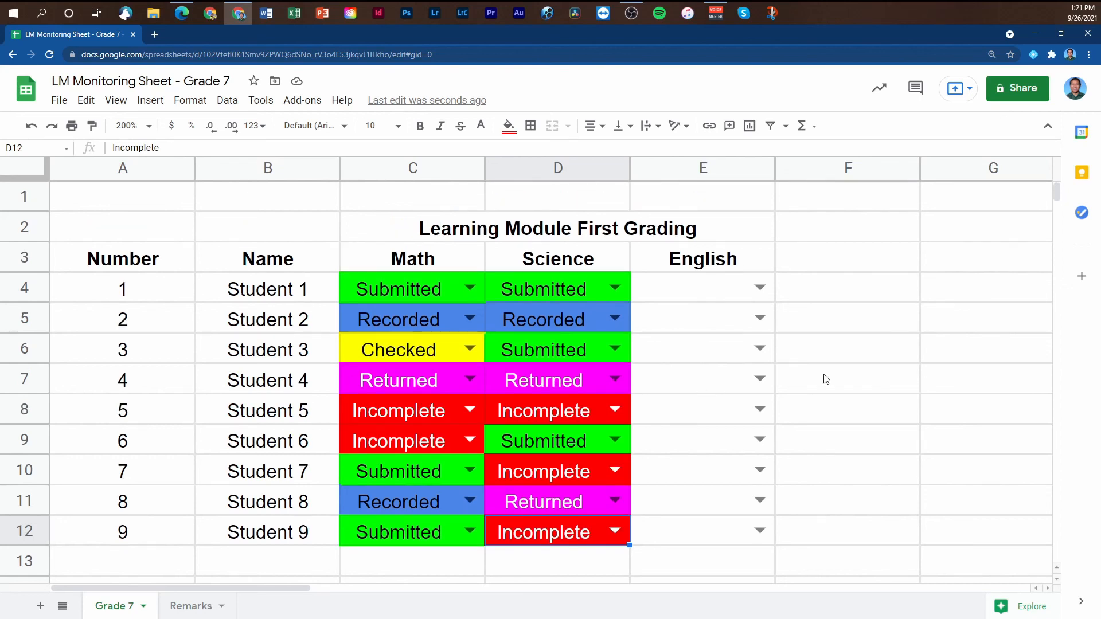
- Set the English remarks of Students 1 to 4 to Submitted, Recorded, Returned and Incomplete, in that order
{"action": "left_click", "coordinate": [759, 288]}
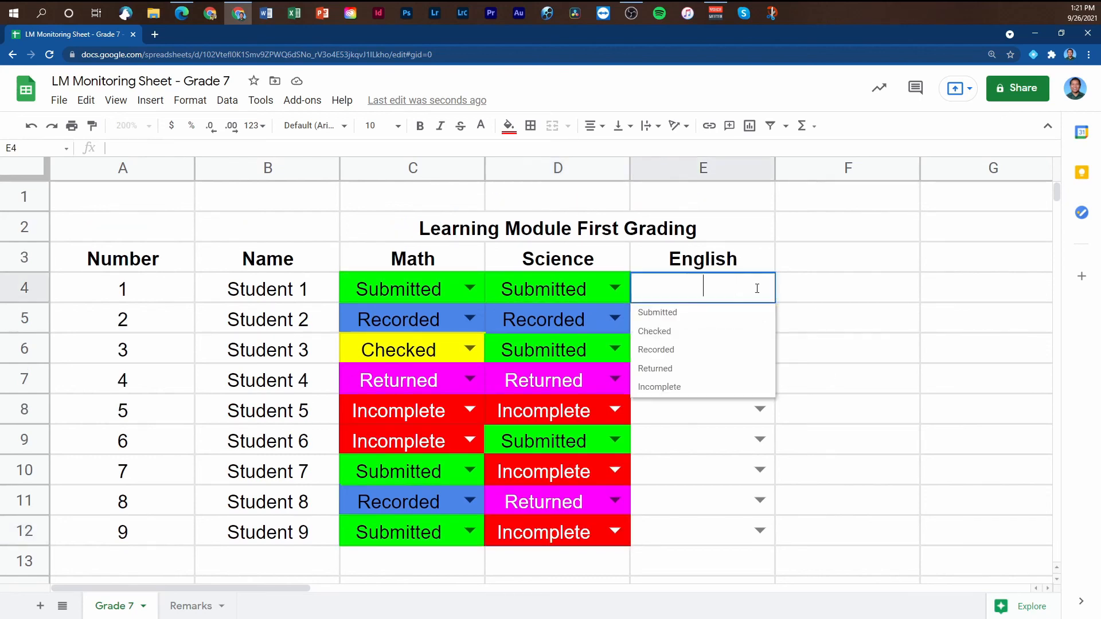
{"action": "left_click", "coordinate": [718, 320]}
{"action": "left_click", "coordinate": [760, 318]}
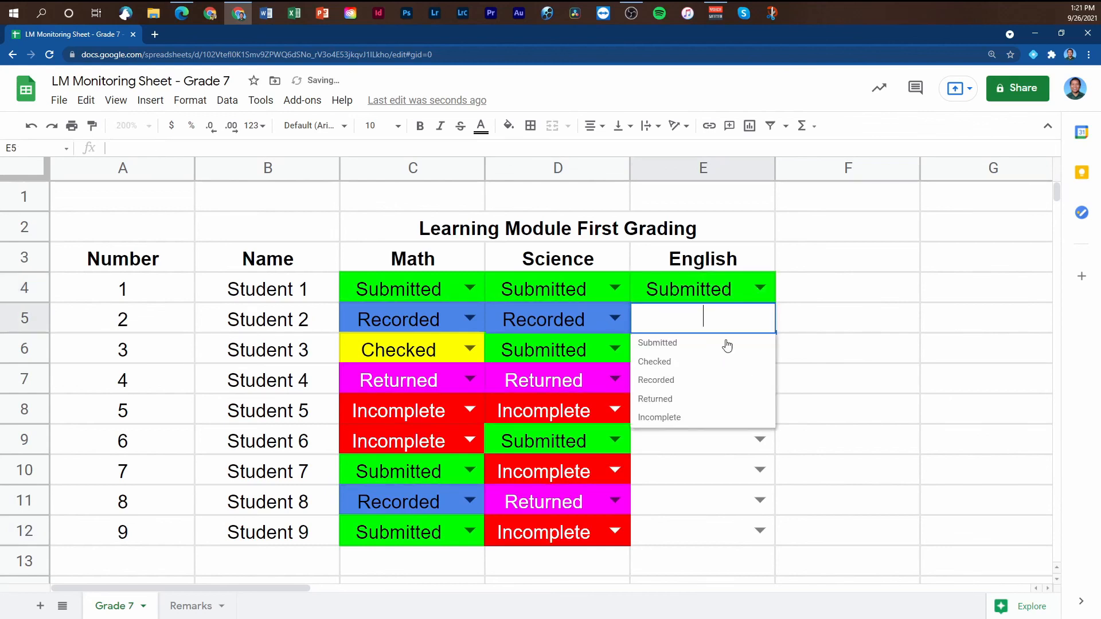
{"action": "left_click", "coordinate": [695, 380]}
{"action": "left_click", "coordinate": [760, 349]}
{"action": "left_click", "coordinate": [695, 438]}
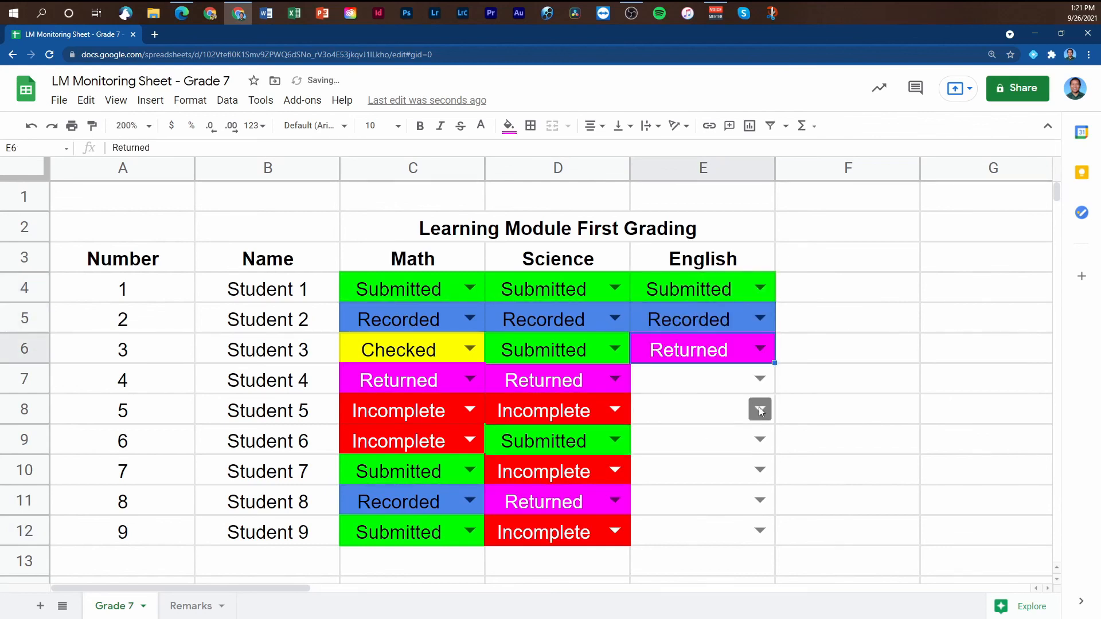
{"action": "left_click", "coordinate": [760, 379]}
{"action": "left_click", "coordinate": [692, 478]}
- Set the English remarks of Students 5 to 9 to Checked, Checked, Recorded, Submitted and Returned, in that order
{"action": "left_click", "coordinate": [753, 413]}
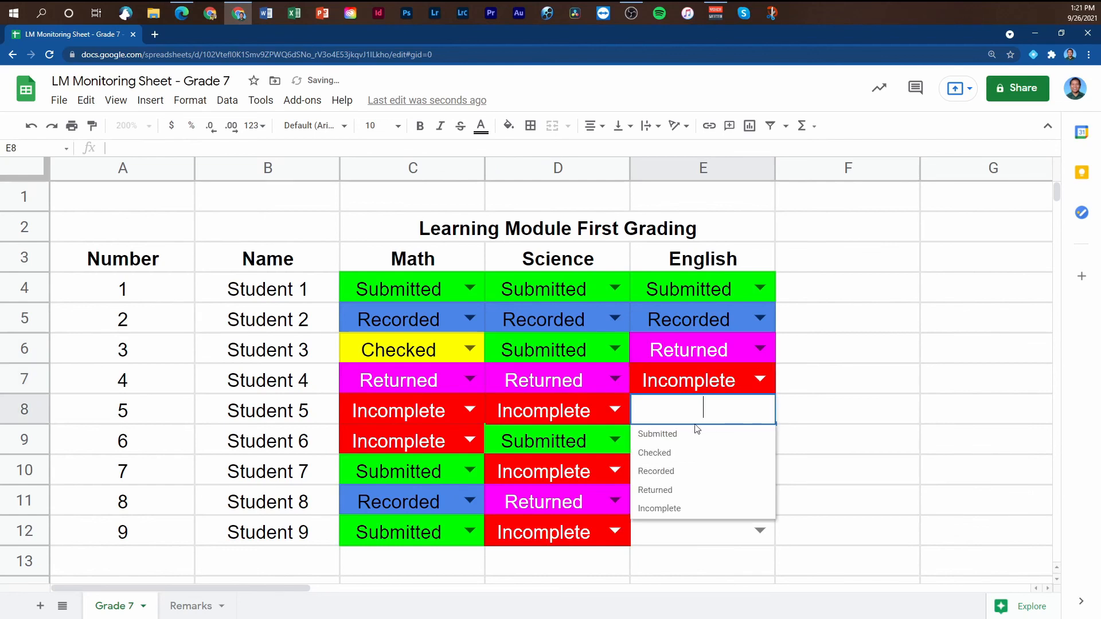
{"action": "left_click", "coordinate": [681, 452]}
{"action": "left_click", "coordinate": [761, 439]}
{"action": "left_click", "coordinate": [681, 484]}
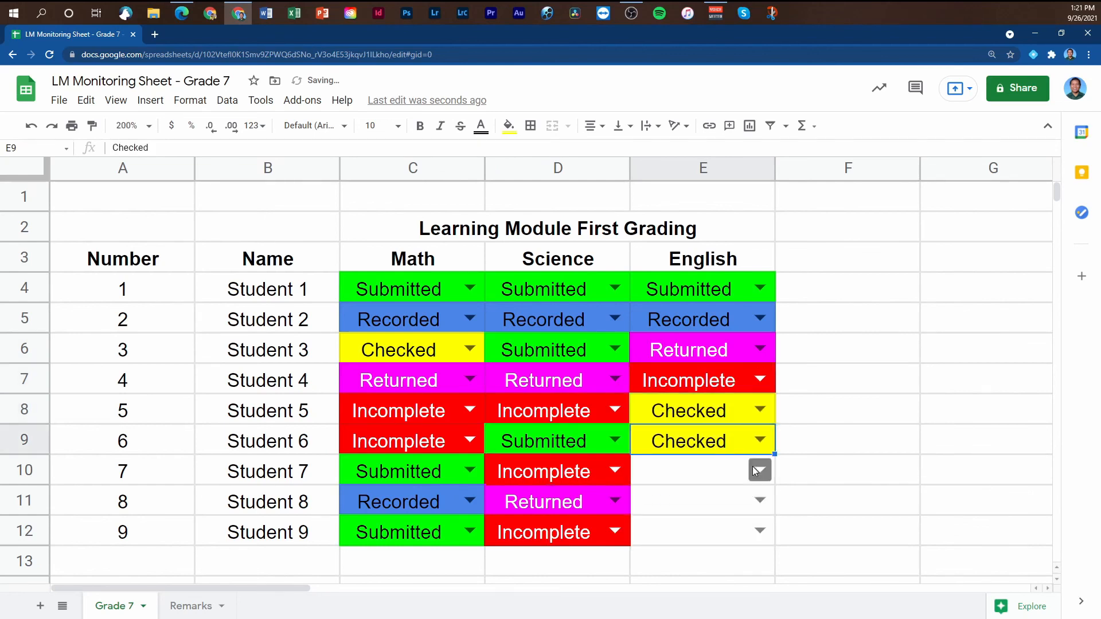
{"action": "left_click", "coordinate": [760, 469]}
{"action": "left_click", "coordinate": [679, 531]}
{"action": "left_click", "coordinate": [760, 500]}
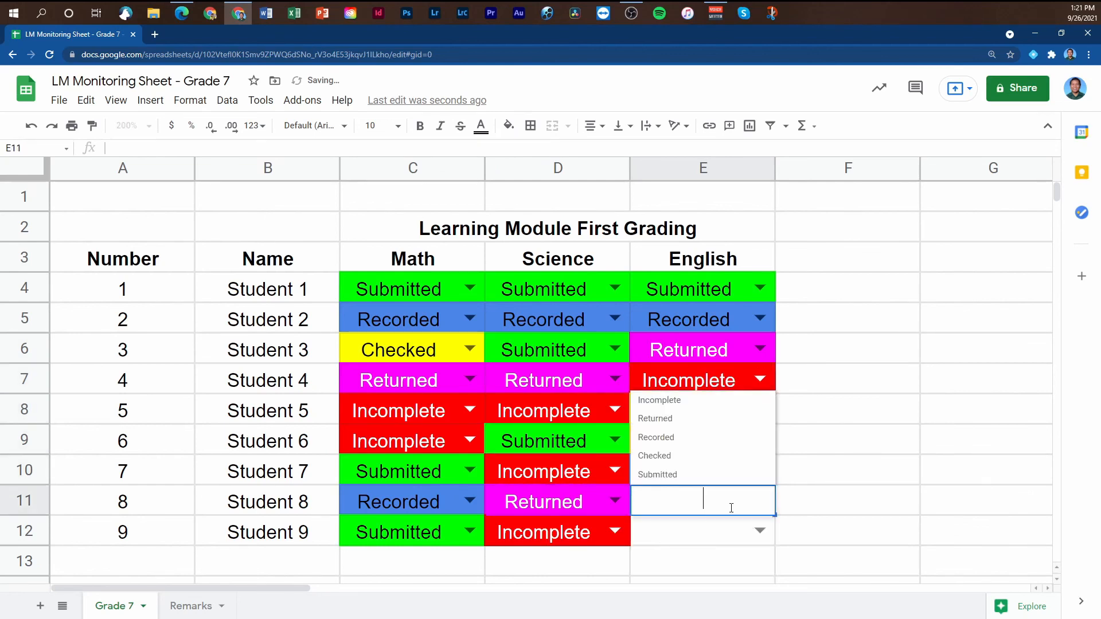
{"action": "left_click", "coordinate": [679, 475]}
{"action": "left_click", "coordinate": [758, 529]}
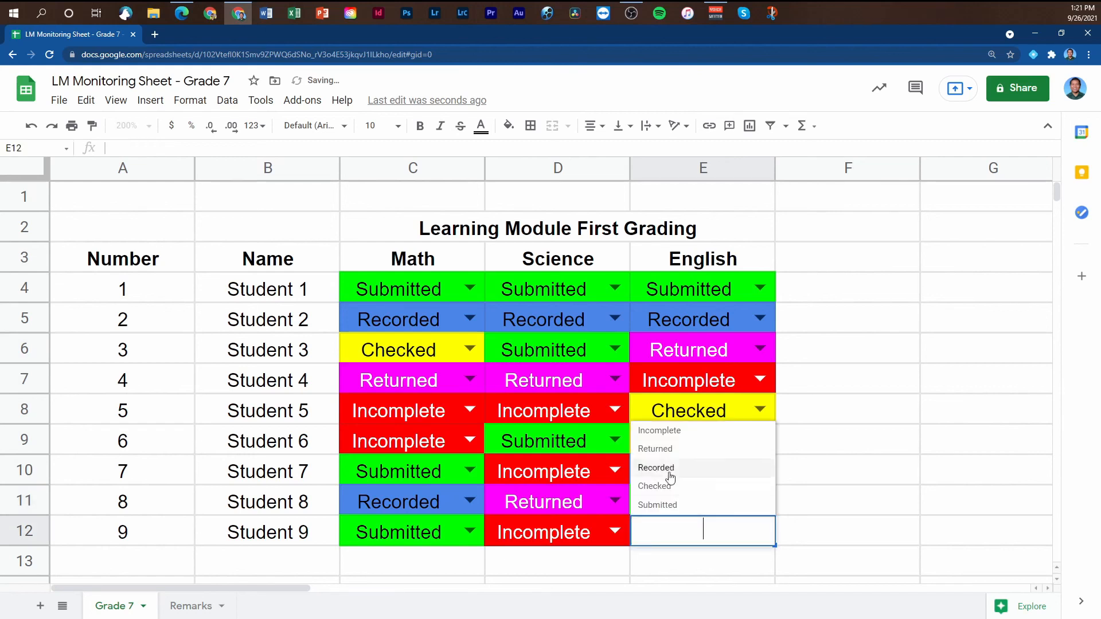
{"action": "left_click", "coordinate": [658, 452]}
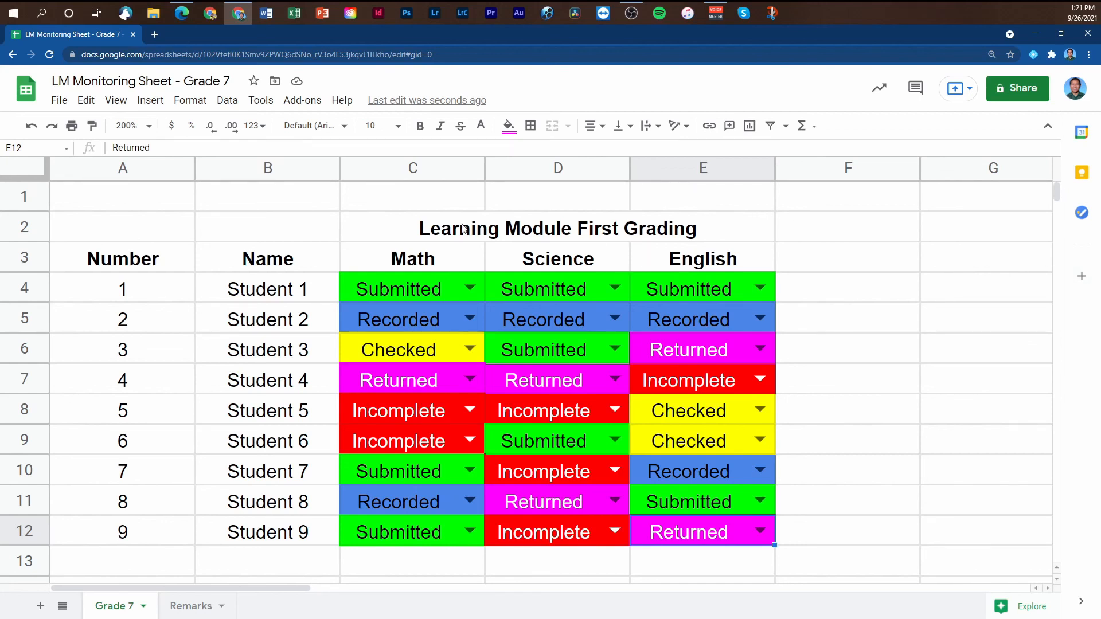
- Give the merged Learning Module First Grading heading a cornflower blue fill and white text
{"action": "left_click", "coordinate": [629, 233]}
{"action": "left_click", "coordinate": [508, 125]}
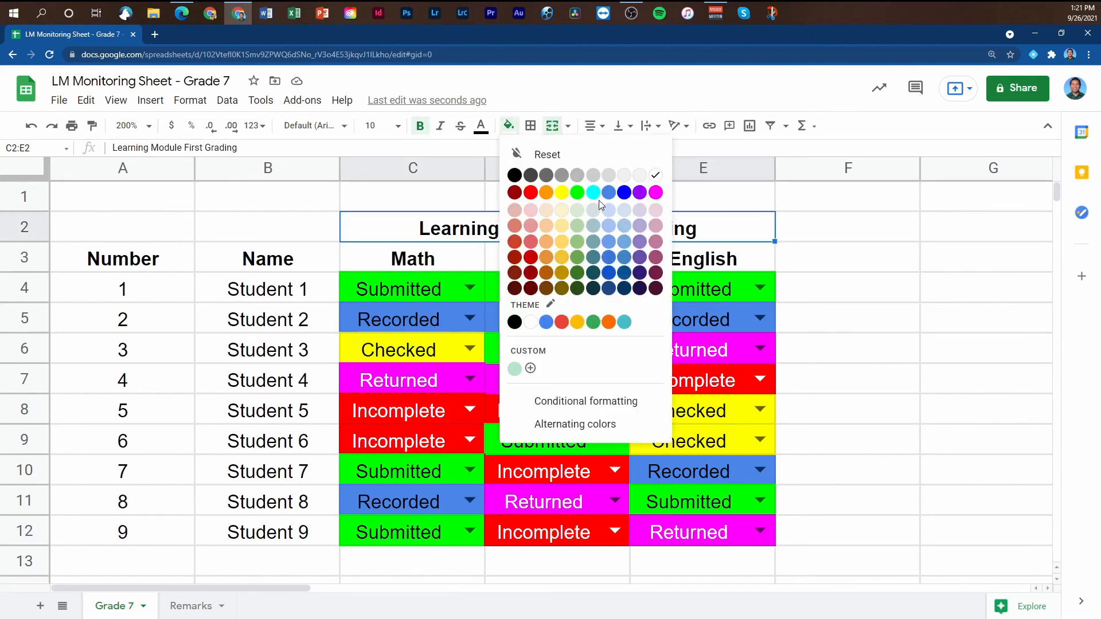
{"action": "left_click", "coordinate": [609, 193]}
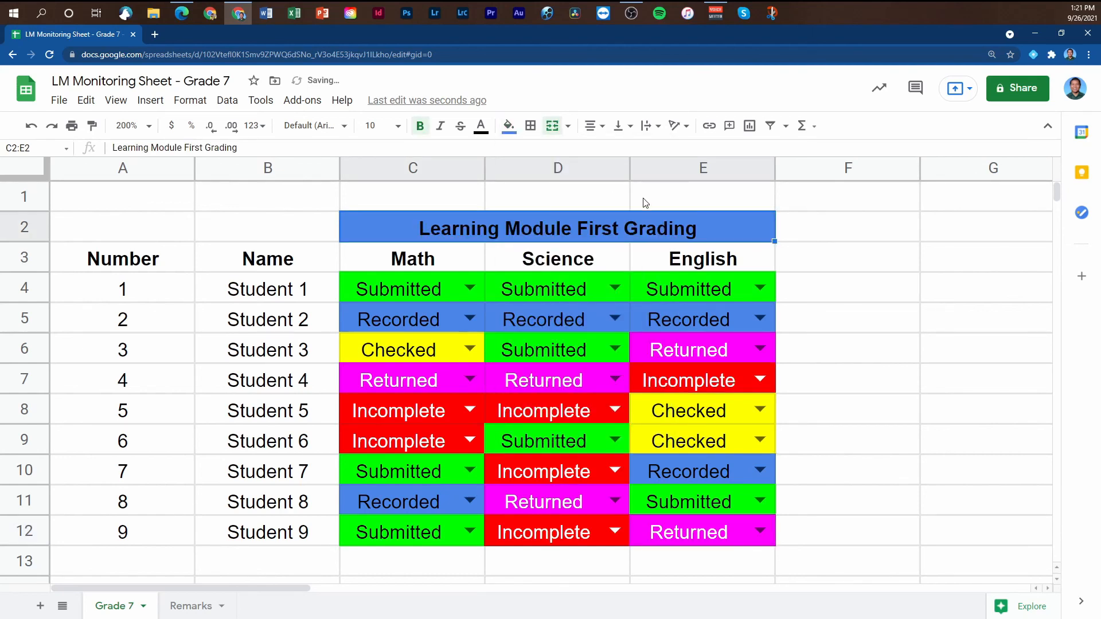
{"action": "left_click", "coordinate": [484, 131]}
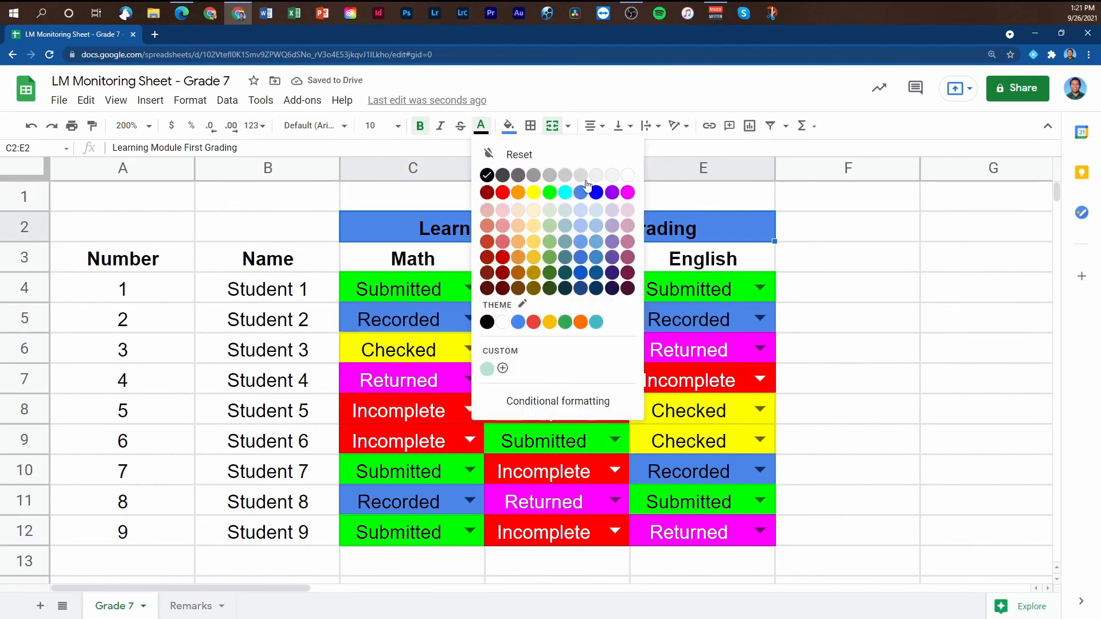
{"action": "left_click", "coordinate": [627, 175]}
{"action": "left_click", "coordinate": [826, 241]}
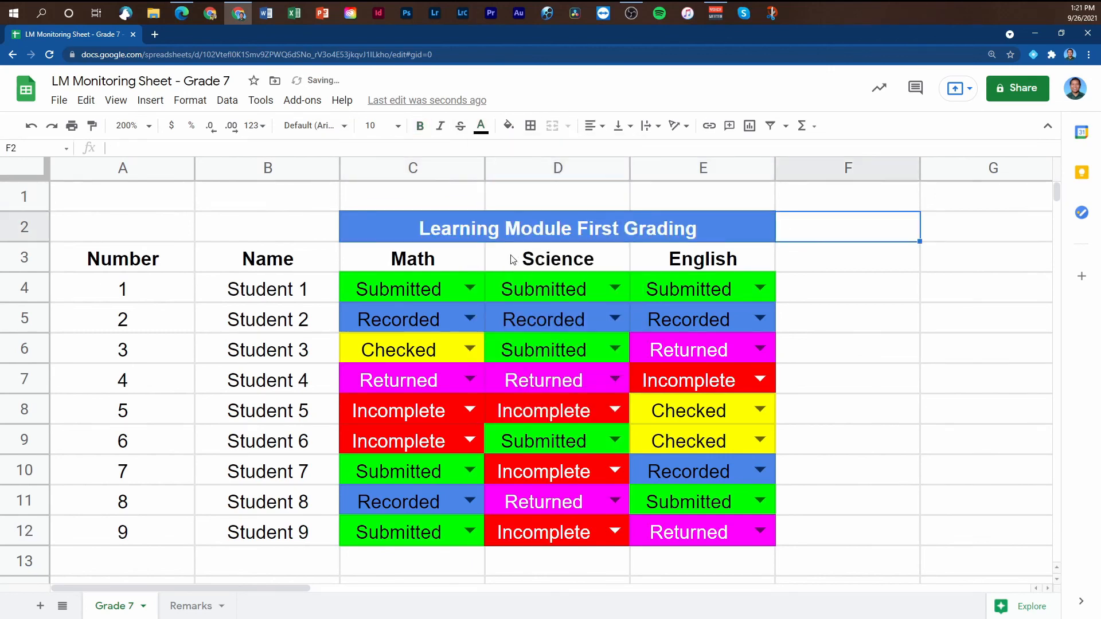
{"action": "left_click", "coordinate": [442, 235]}
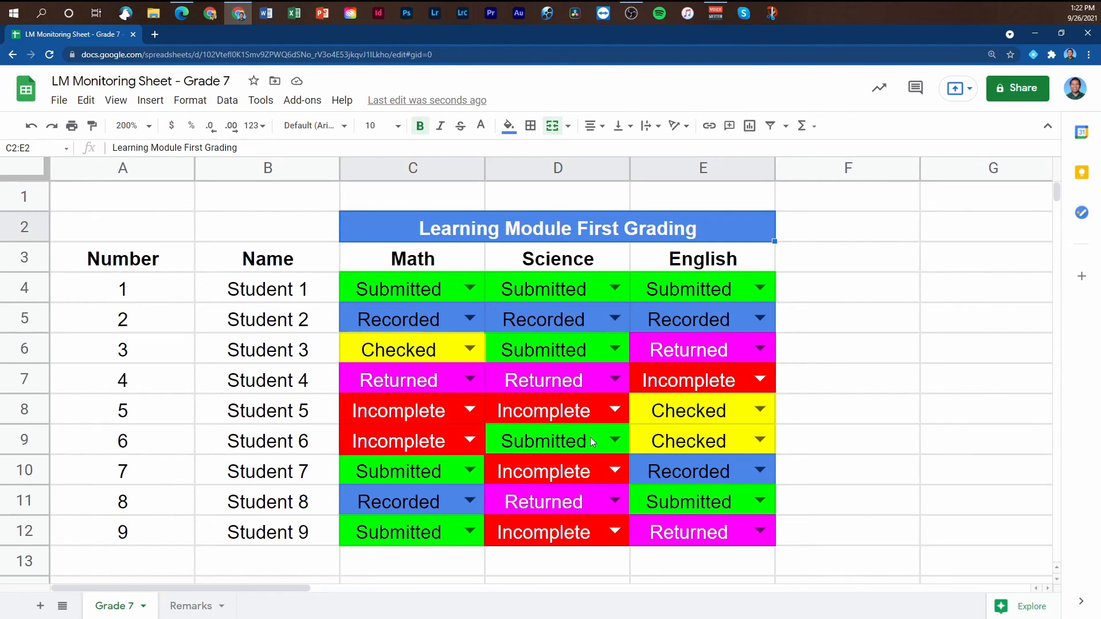
{"action": "left_click", "coordinate": [451, 295]}
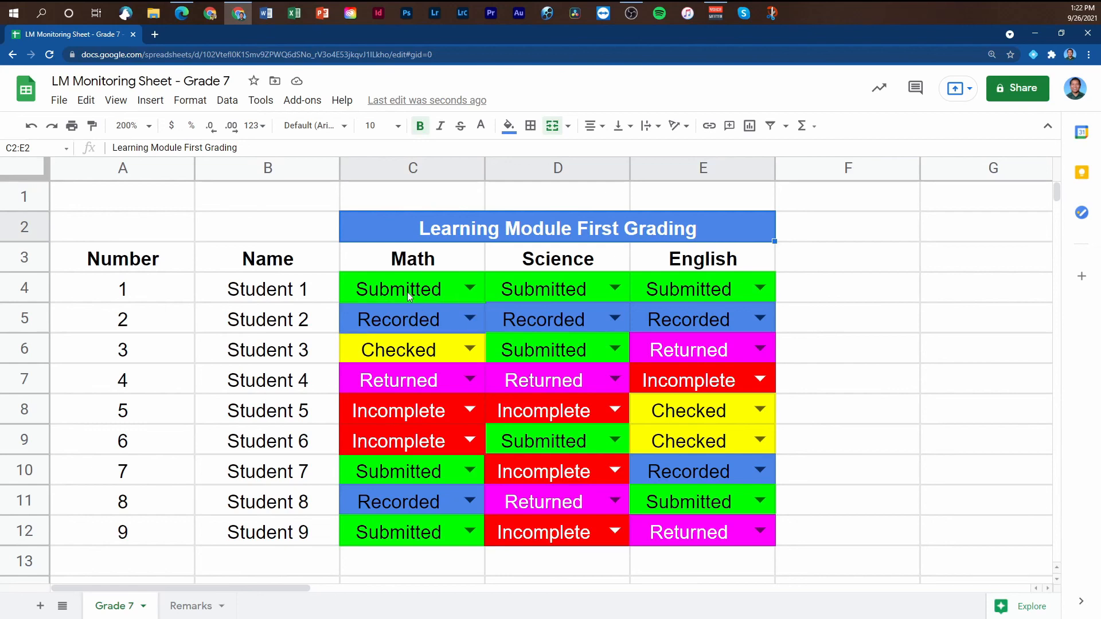
{"action": "left_click", "coordinate": [420, 167]}
{"action": "left_click", "coordinate": [420, 296]}
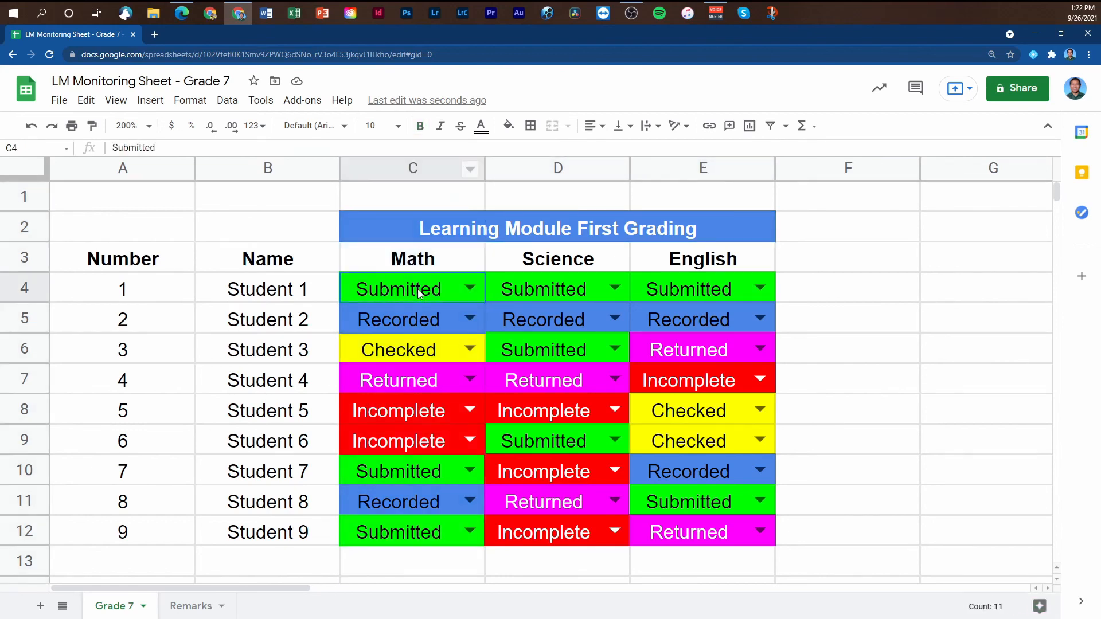